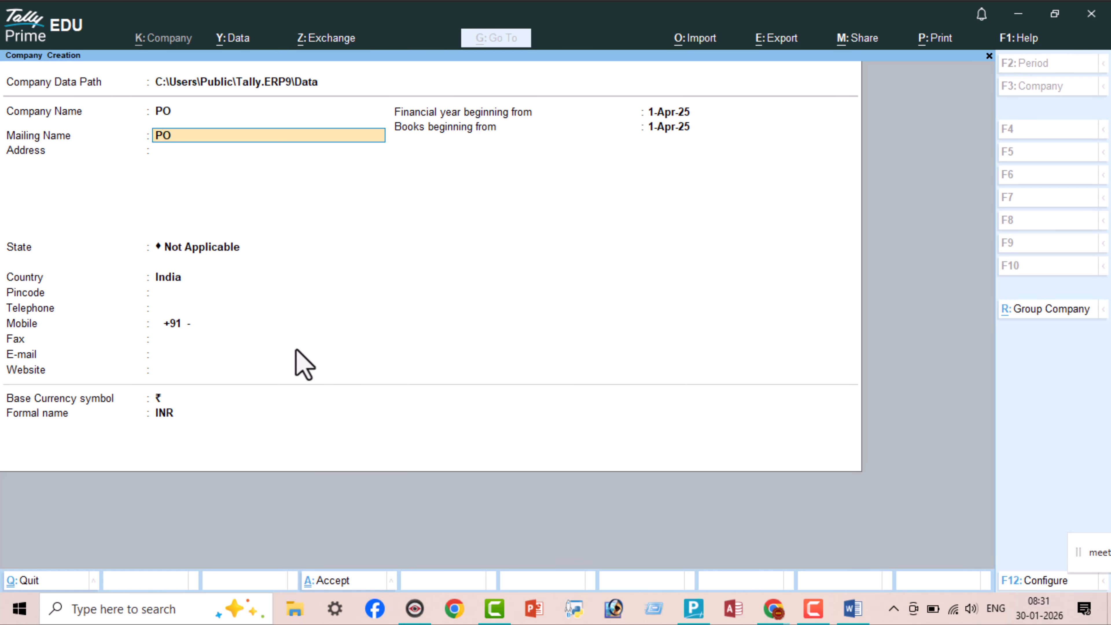
Step: Set the state of company PO to Bihar and save the company with the remaining details at their defaults
{"action": "key", "text": "Return"}
{"action": "key", "text": "Return"}
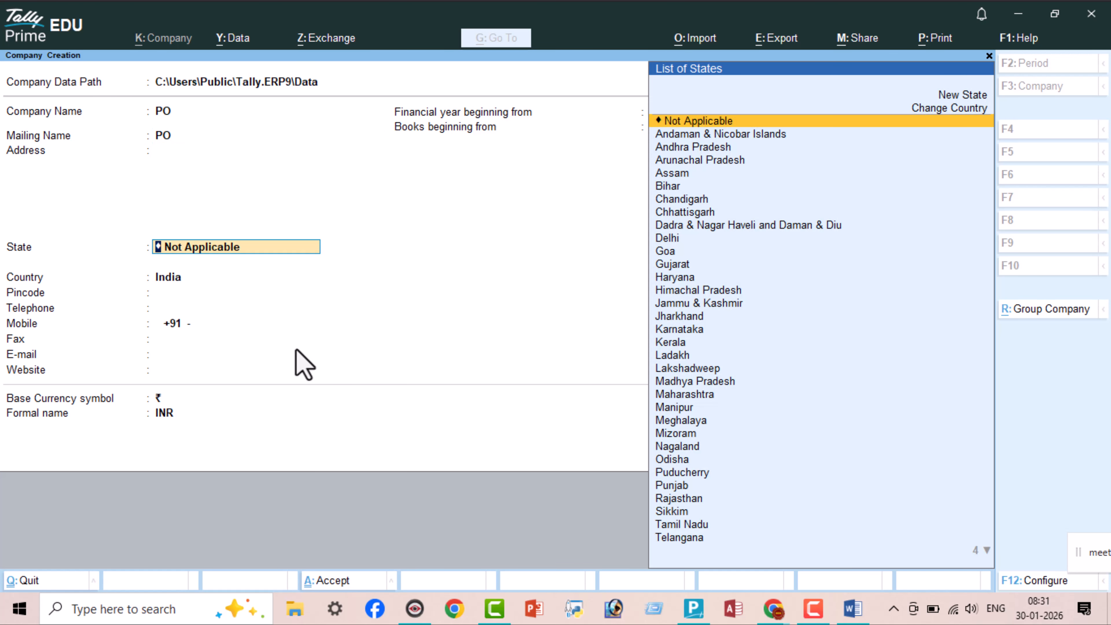
{"action": "type", "text": "Bi"}
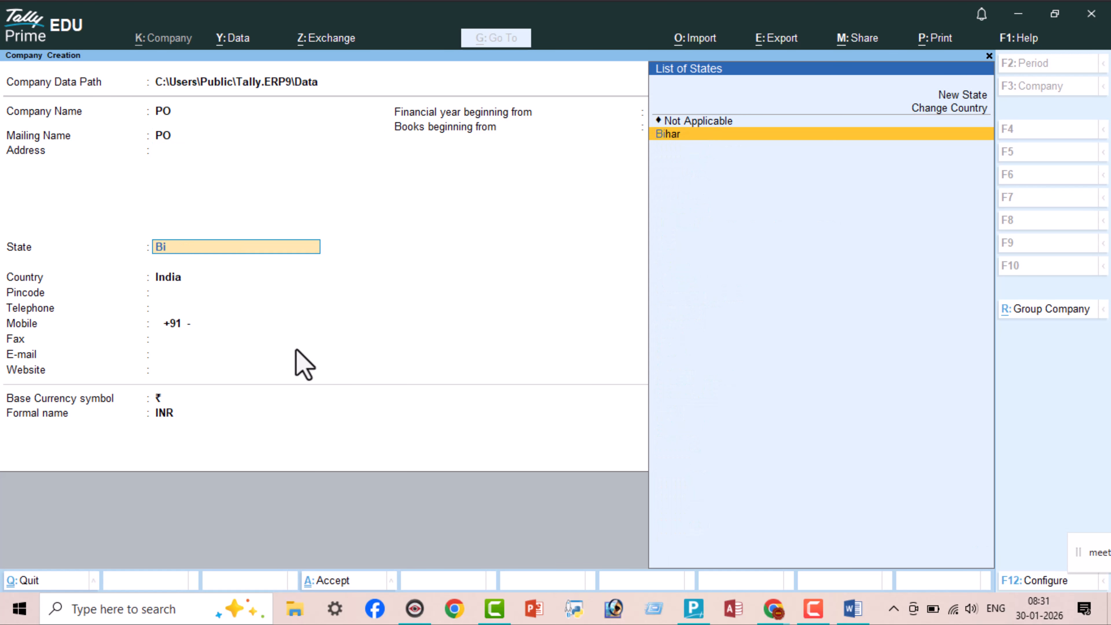
{"action": "key", "text": "Return"}
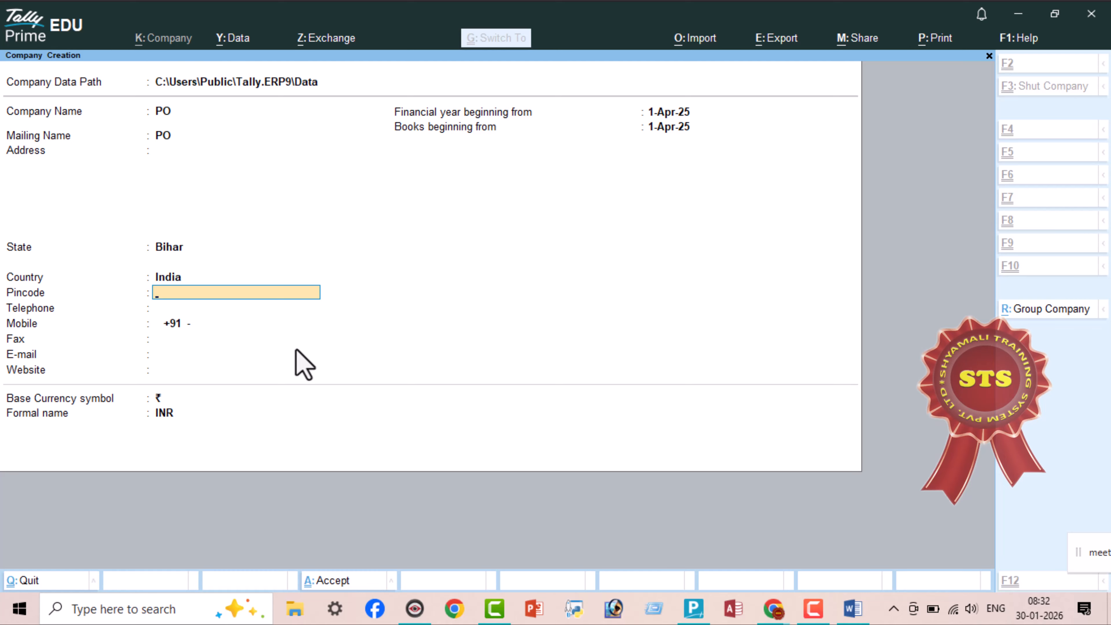
{"action": "key", "text": "ctrl+a"}
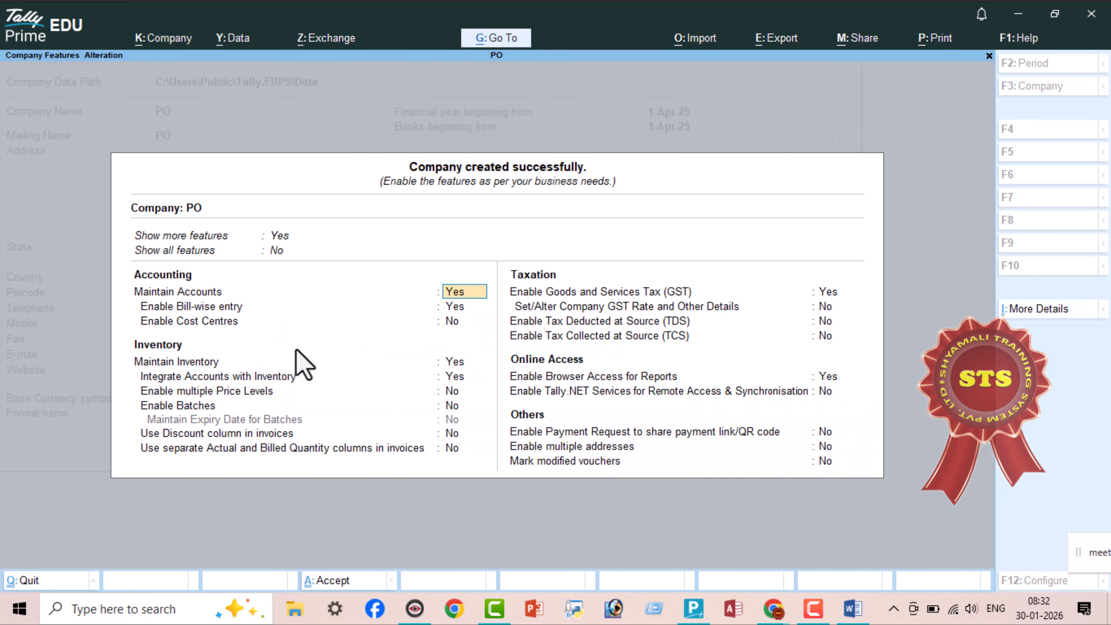
Step: Disable Goods and Services Tax (GST) and Browser Access for Reports in the company features, then save the features
{"action": "key", "text": "Return"}
{"action": "key", "text": "Return"}
{"action": "key", "text": "Return"}
{"action": "key", "text": "Return"}
{"action": "key", "text": "Return"}
{"action": "key", "text": "Return"}
{"action": "key", "text": "Return"}
{"action": "key", "text": "Return"}
{"action": "key", "text": "Return"}
{"action": "type", "text": "n"}
{"action": "key", "text": "Return"}
{"action": "key", "text": "Return"}
{"action": "key", "text": "Return"}
{"action": "type", "text": "n"}
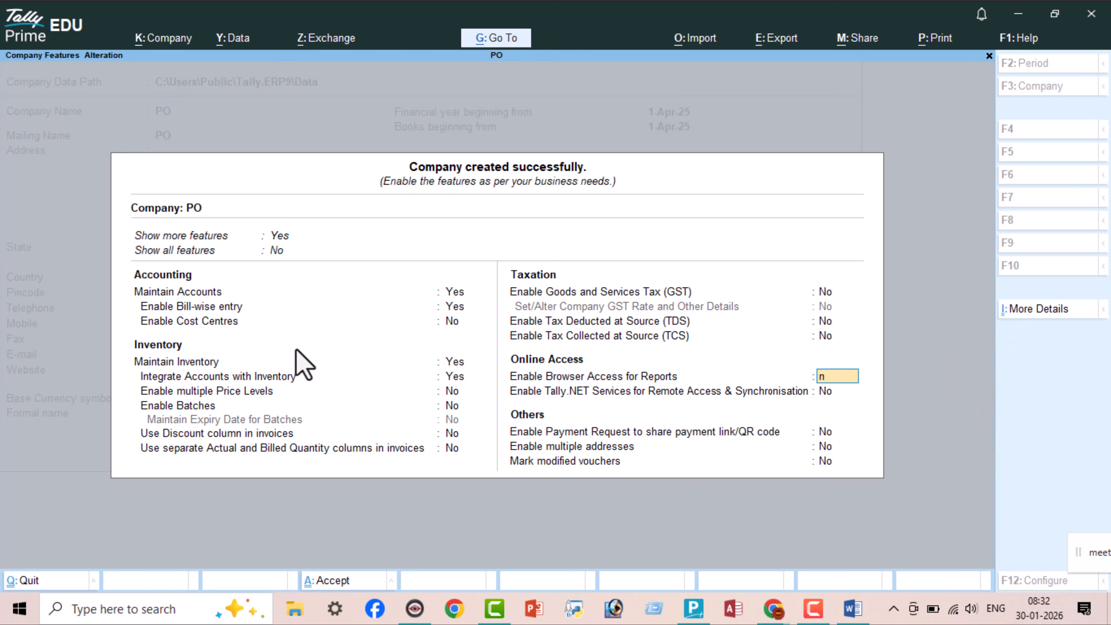
{"action": "key", "text": "Return"}
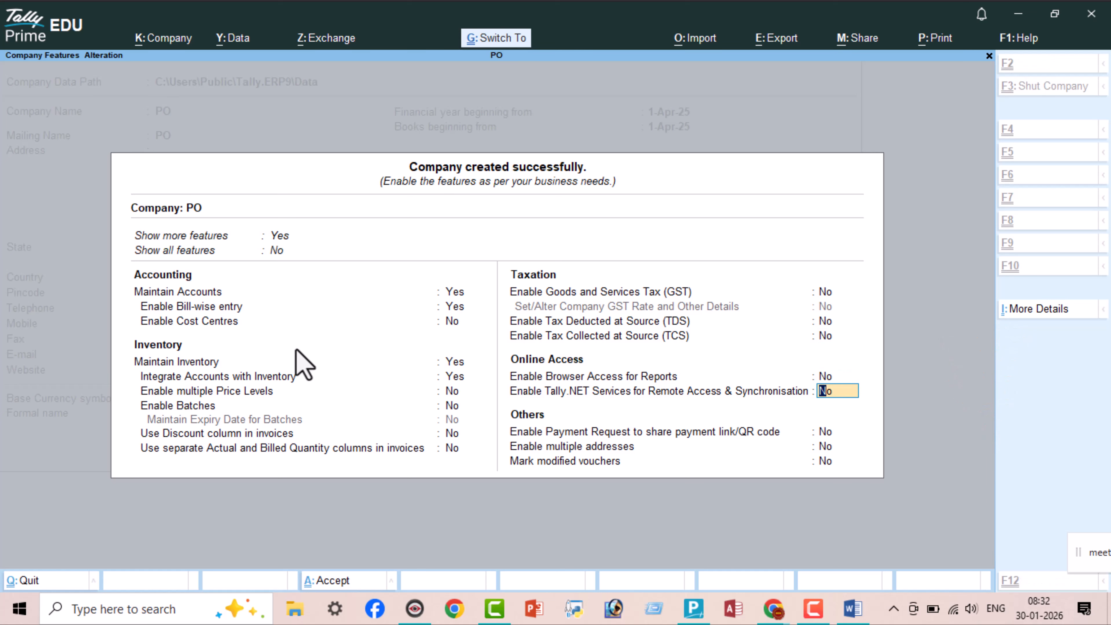
{"action": "key", "text": "ctrl+a"}
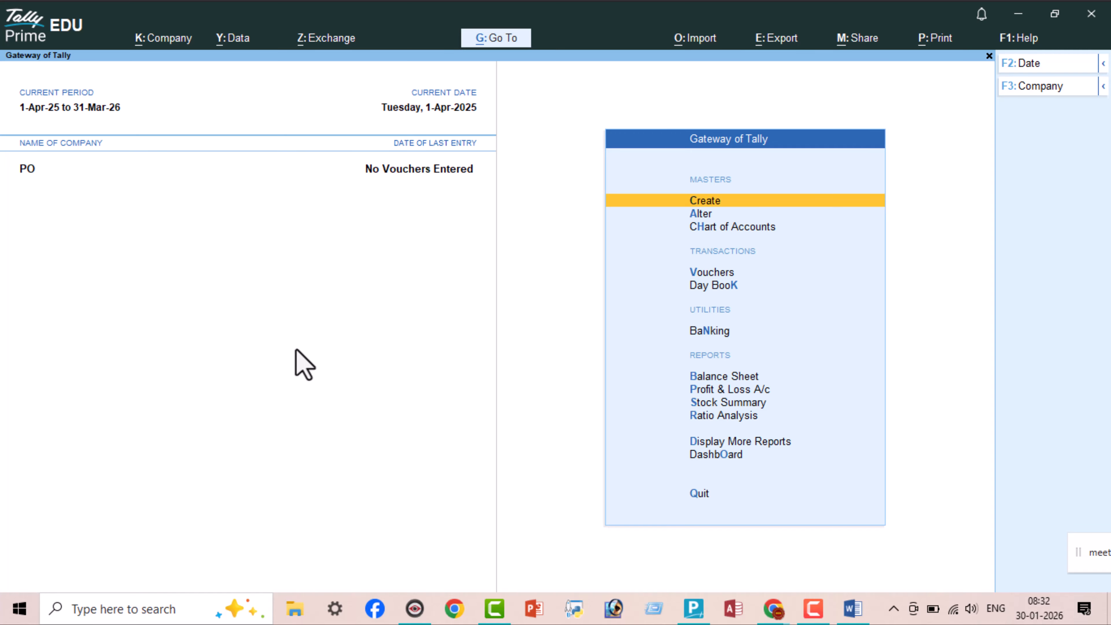
Step: Open voucher entry for company PO and look over the available voucher types and their alternates
{"action": "key", "text": "Down"}
{"action": "key", "text": "Down"}
{"action": "key", "text": "Down"}
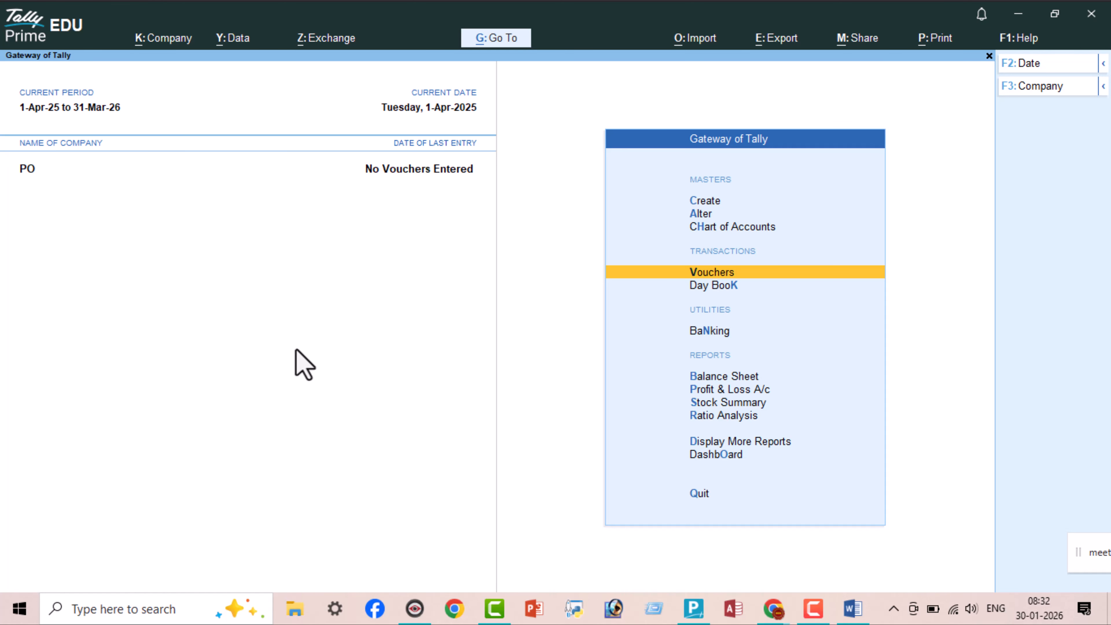
{"action": "key", "text": "Return"}
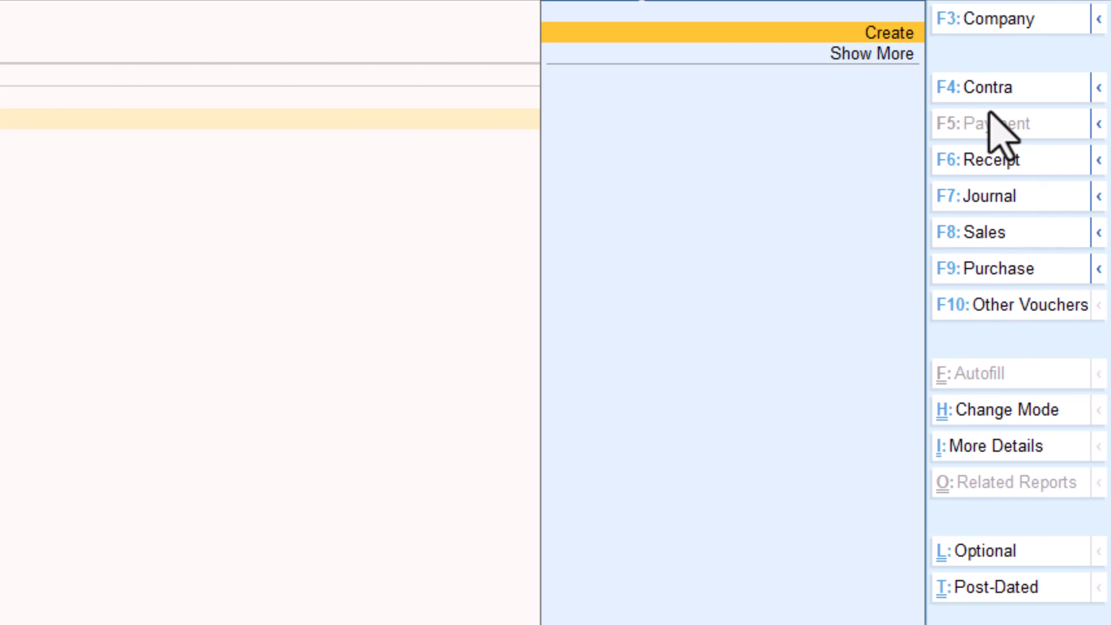
{"action": "key", "text": "alt"}
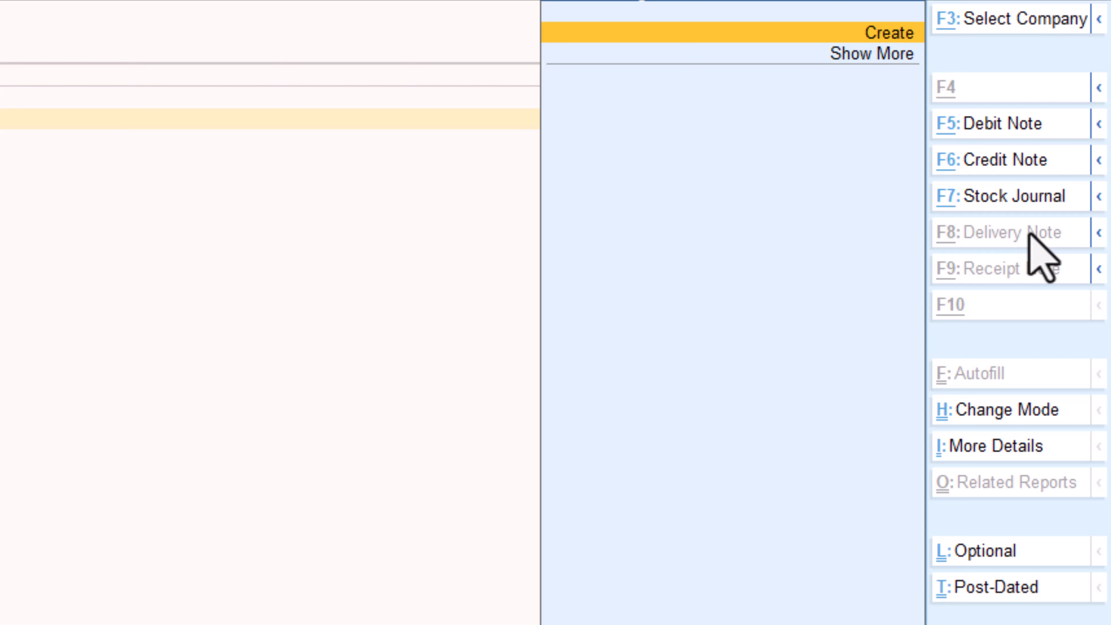
{"action": "key", "text": "alt"}
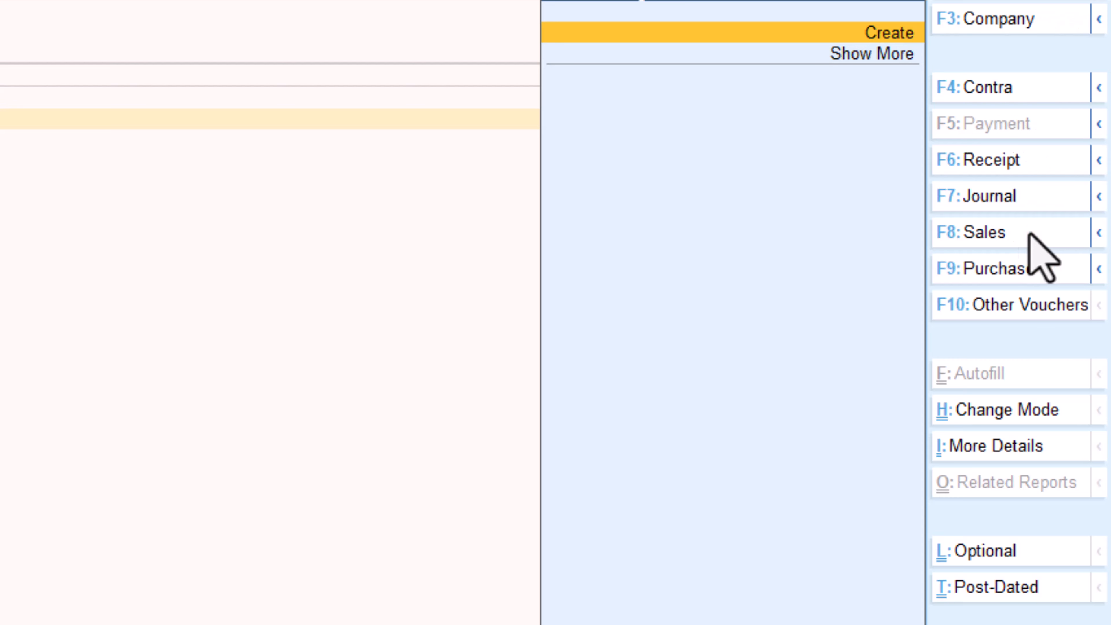
{"action": "key", "text": "ctrl"}
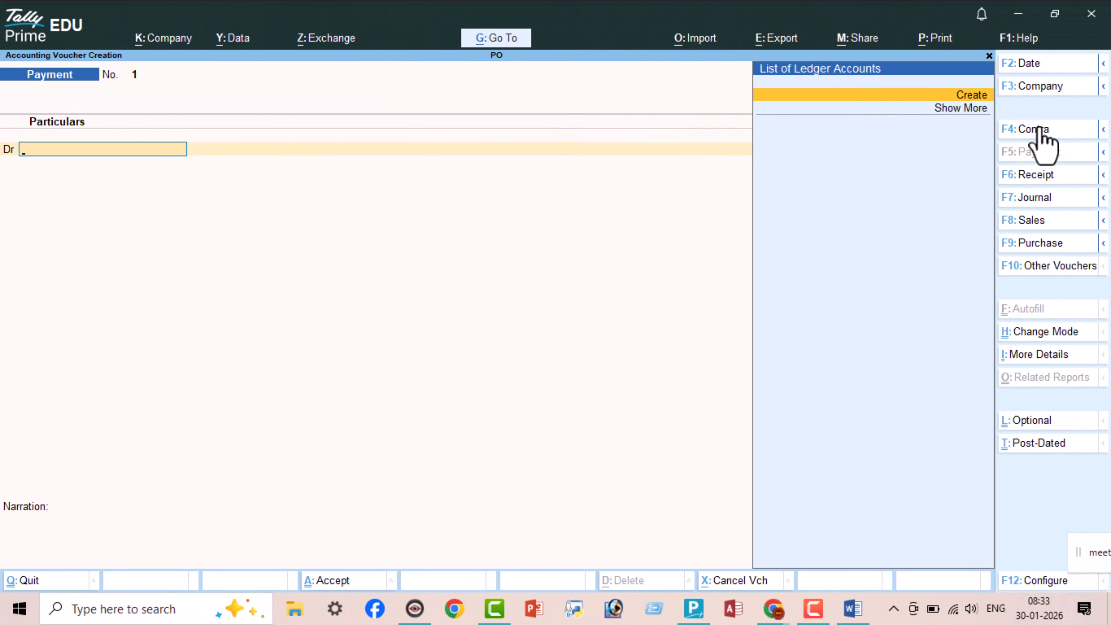
Step: Bring up the full list of voucher types and include the inactive ones
{"action": "left_click", "coordinate": [1041, 278]}
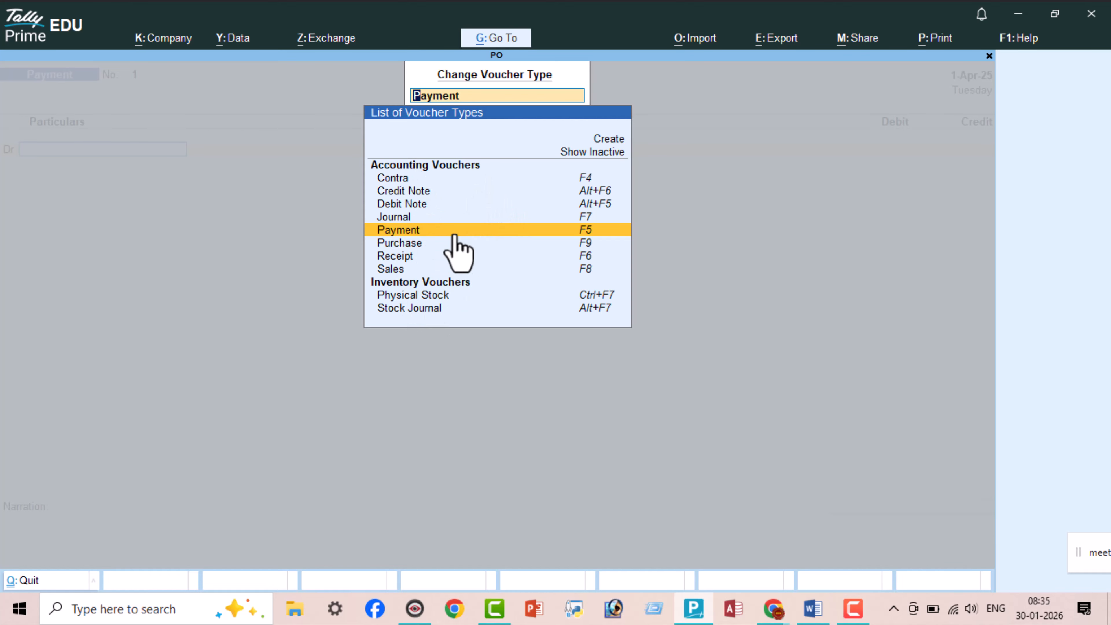
{"action": "key", "text": "Up"}
{"action": "key", "text": "Up"}
{"action": "key", "text": "Up"}
{"action": "key", "text": "Up"}
{"action": "key", "text": "Up"}
{"action": "key", "text": "Return"}
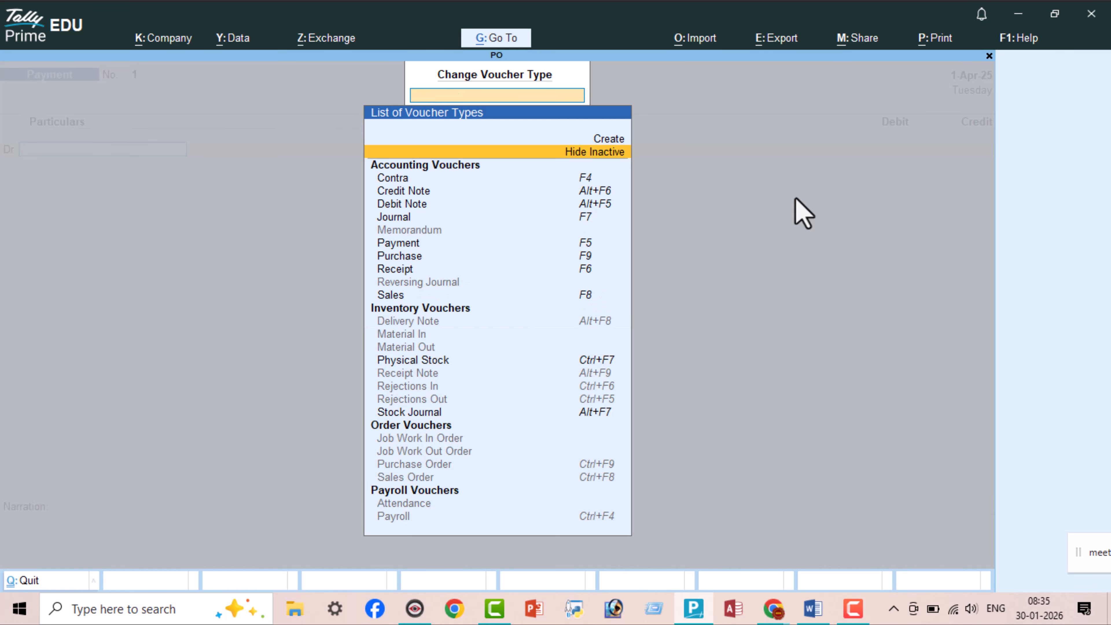
Step: Choose the Purchase Order voucher type and activate it
{"action": "key", "text": "Down"}
{"action": "key", "text": "Down"}
{"action": "key", "text": "Down"}
{"action": "key", "text": "Down"}
{"action": "key", "text": "Down"}
{"action": "key", "text": "Down"}
{"action": "key", "text": "Down"}
{"action": "key", "text": "Down"}
{"action": "key", "text": "Down"}
{"action": "key", "text": "Down"}
{"action": "key", "text": "Down"}
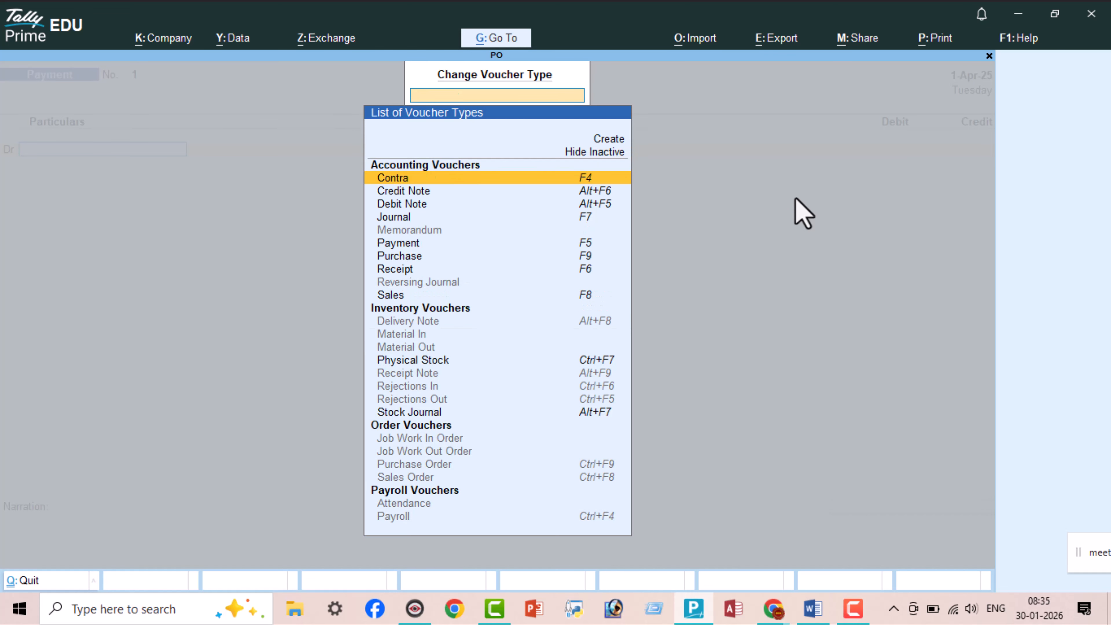
{"action": "key", "text": "Down"}
{"action": "key", "text": "Down"}
{"action": "key", "text": "Down"}
{"action": "key", "text": "Down"}
{"action": "key", "text": "Down"}
{"action": "key", "text": "Down"}
{"action": "key", "text": "Down"}
{"action": "key", "text": "Down"}
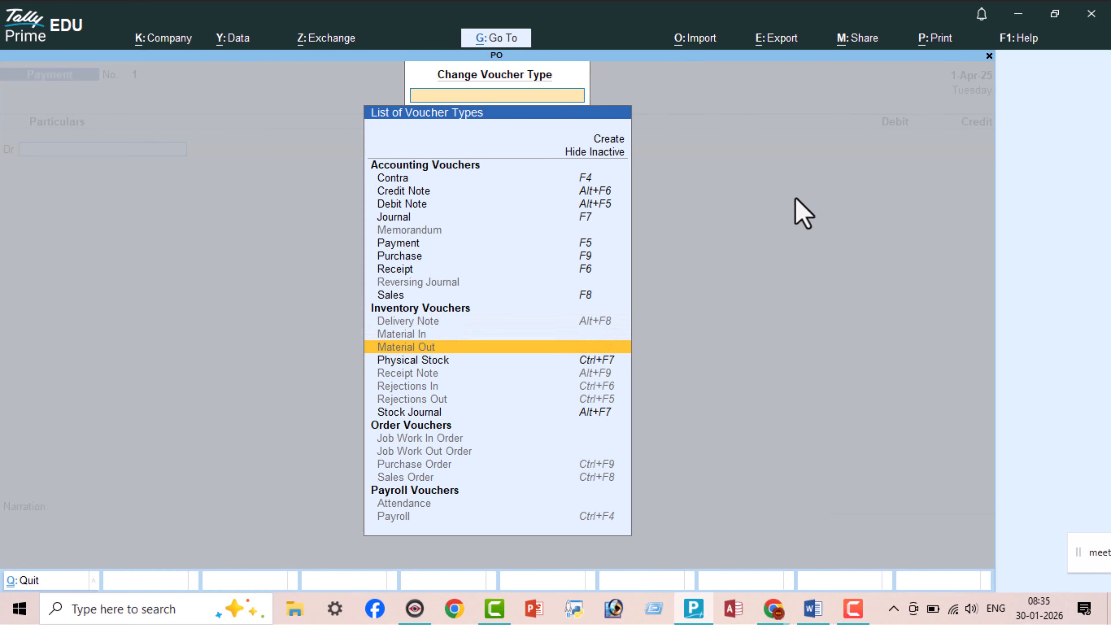
{"action": "key", "text": "Down"}
{"action": "key", "text": "Down"}
{"action": "key", "text": "Down"}
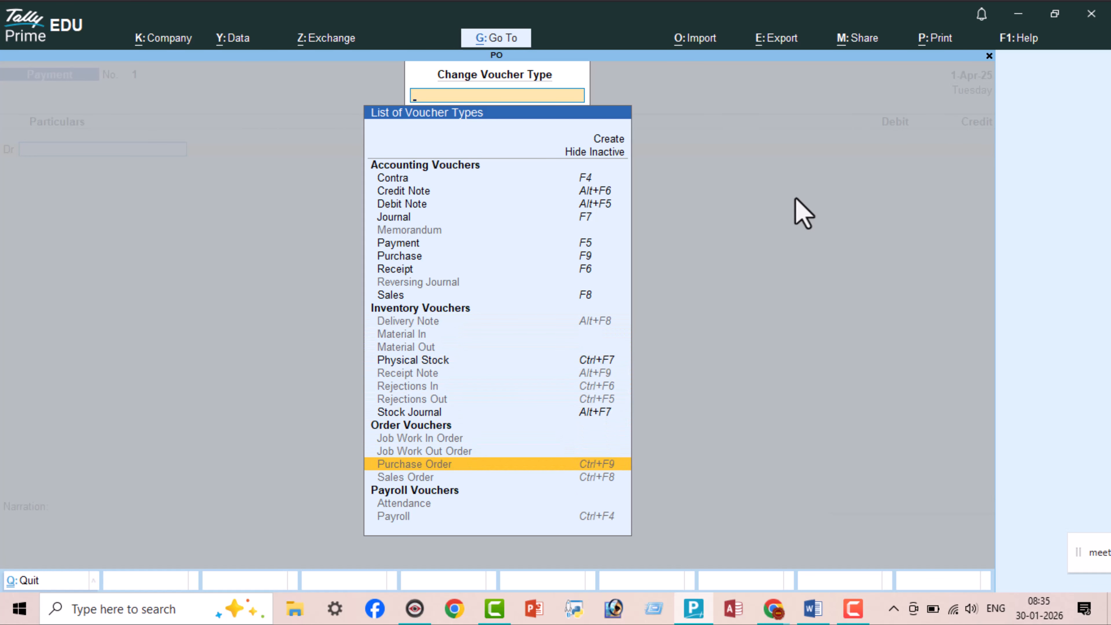
{"action": "key", "text": "Return"}
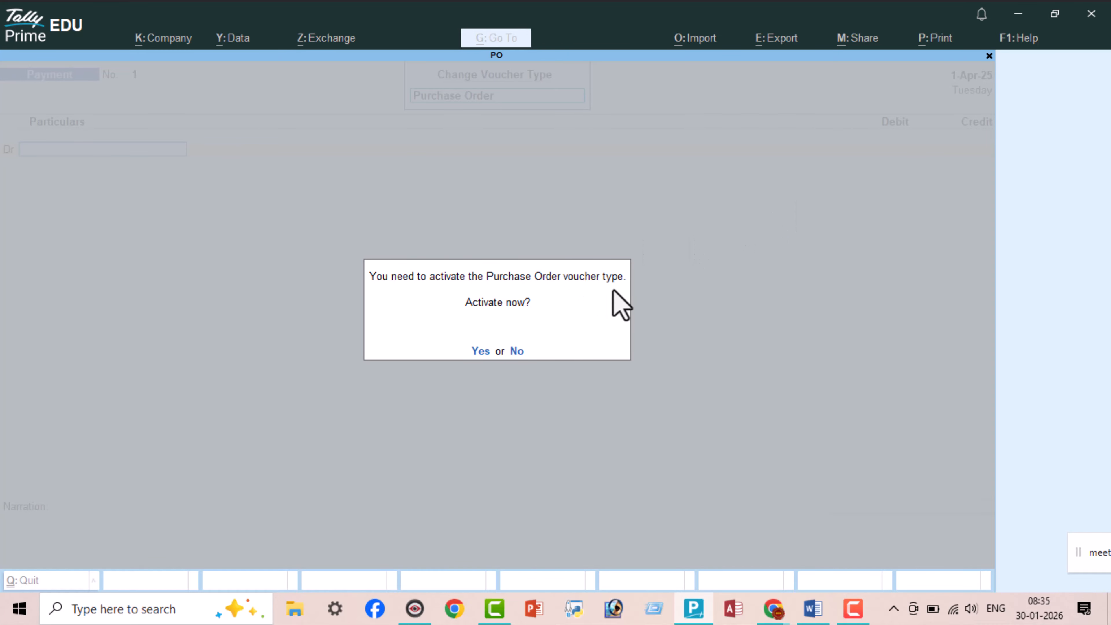
{"action": "left_click", "coordinate": [481, 351]}
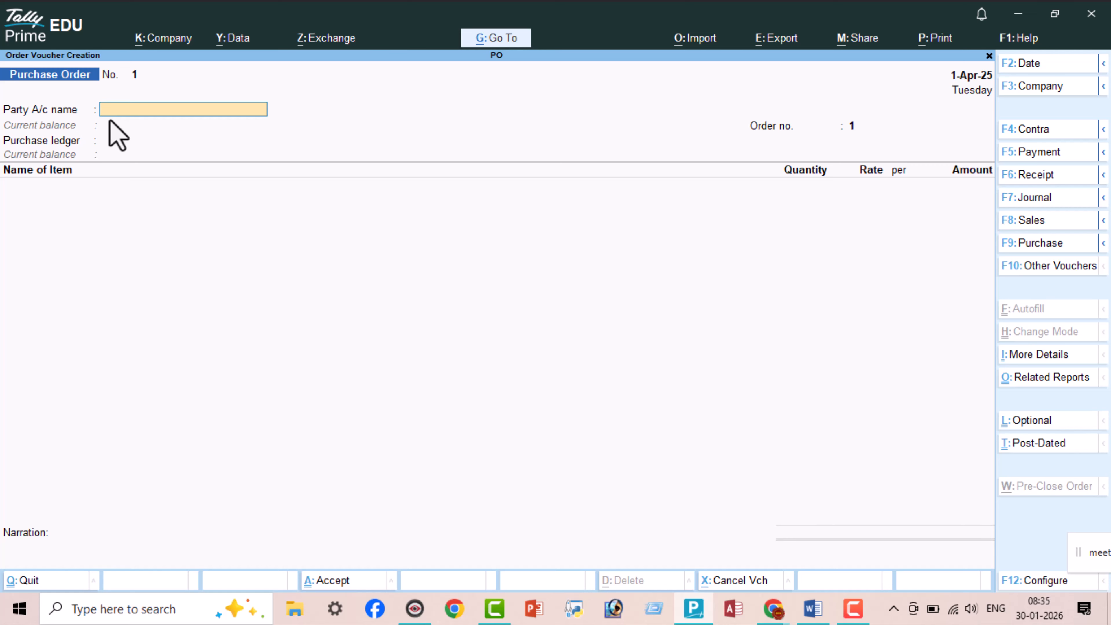
Step: Create the party ledger Om Store under Sundry Creditors from the purchase order's party account field
{"action": "key", "text": "alt+c"}
{"action": "type", "text": "Om Store"}
{"action": "key", "text": "Return"}
{"action": "key", "text": "Return"}
{"action": "type", "text": "Sun"}
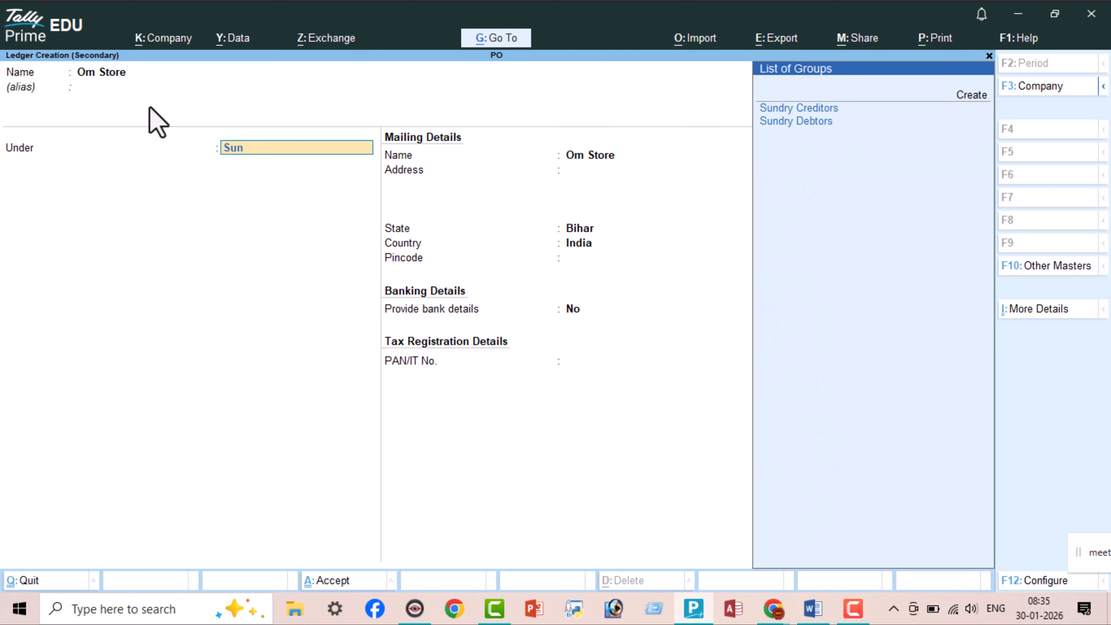
{"action": "key", "text": "Return"}
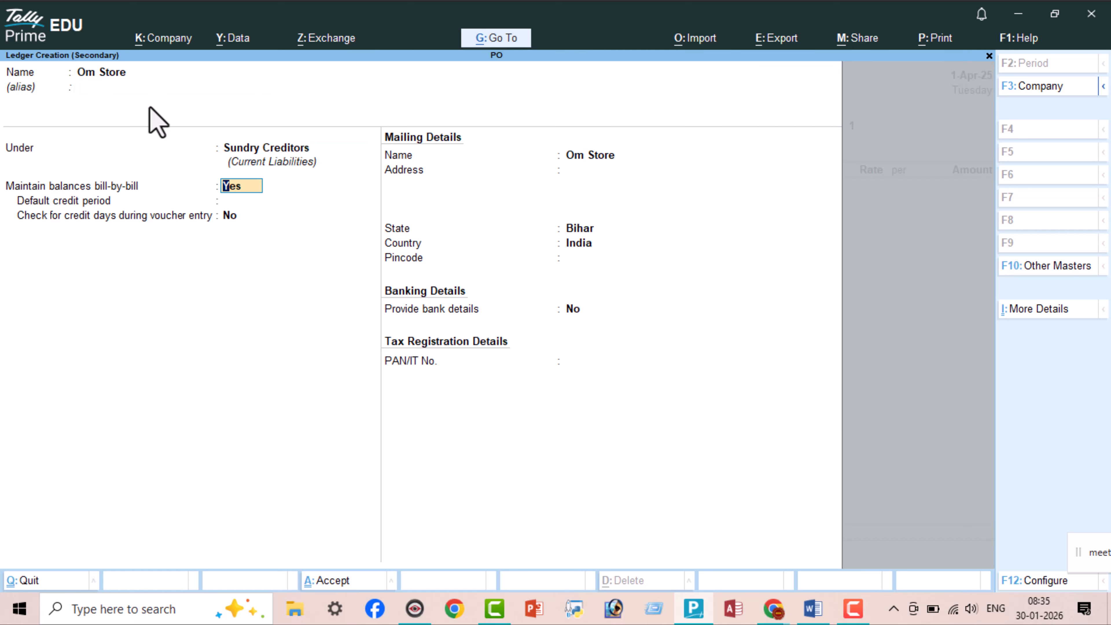
{"action": "key", "text": "ctrl+a"}
Step: Leave the order and receipt details blank and accept the default party details for Om Store
{"action": "key", "text": "Return"}
{"action": "key", "text": "Return"}
{"action": "key", "text": "Return"}
{"action": "key", "text": "Return"}
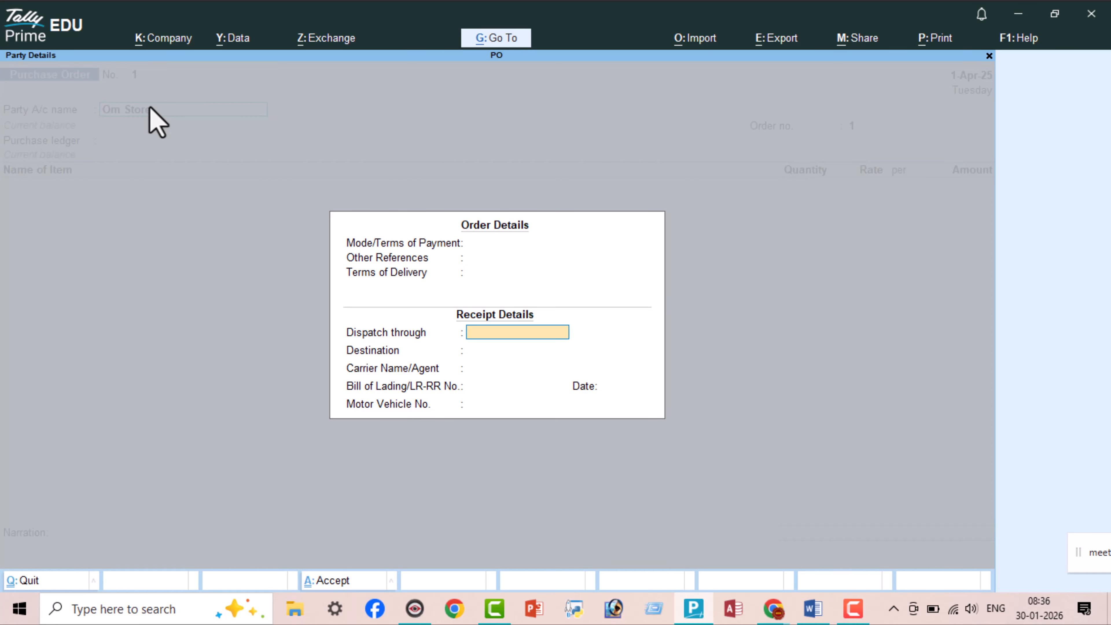
{"action": "key", "text": "Return"}
{"action": "key", "text": "Return"}
{"action": "key", "text": "Return"}
{"action": "key", "text": "Return"}
{"action": "key", "text": "Return"}
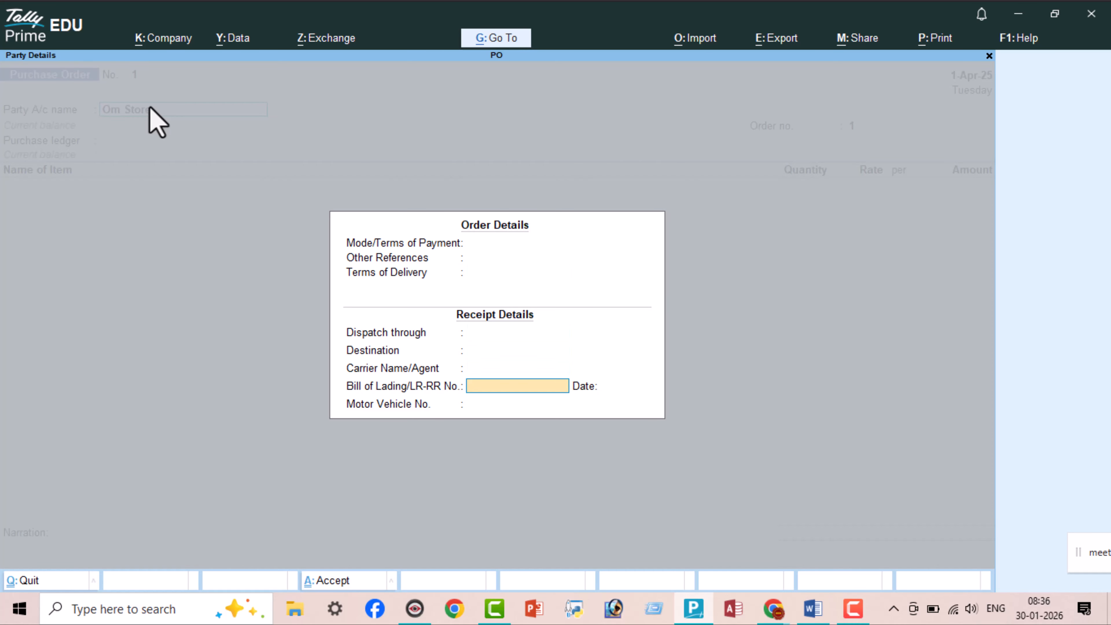
{"action": "key", "text": "Return"}
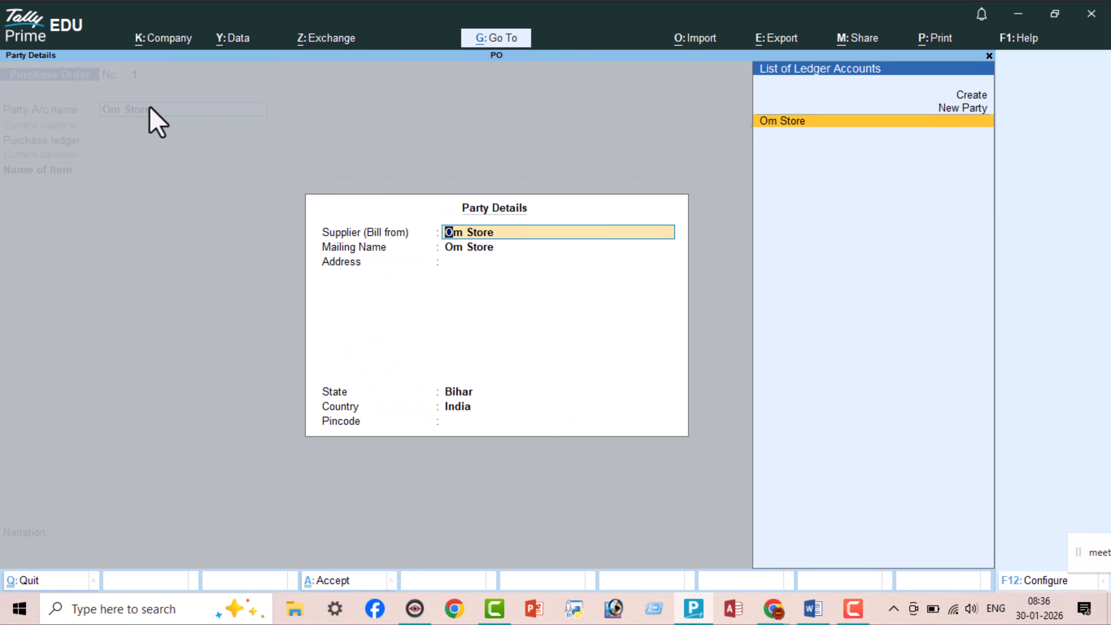
{"action": "key", "text": "Return"}
{"action": "key", "text": "Return"}
{"action": "key", "text": "Return"}
{"action": "key", "text": "Return"}
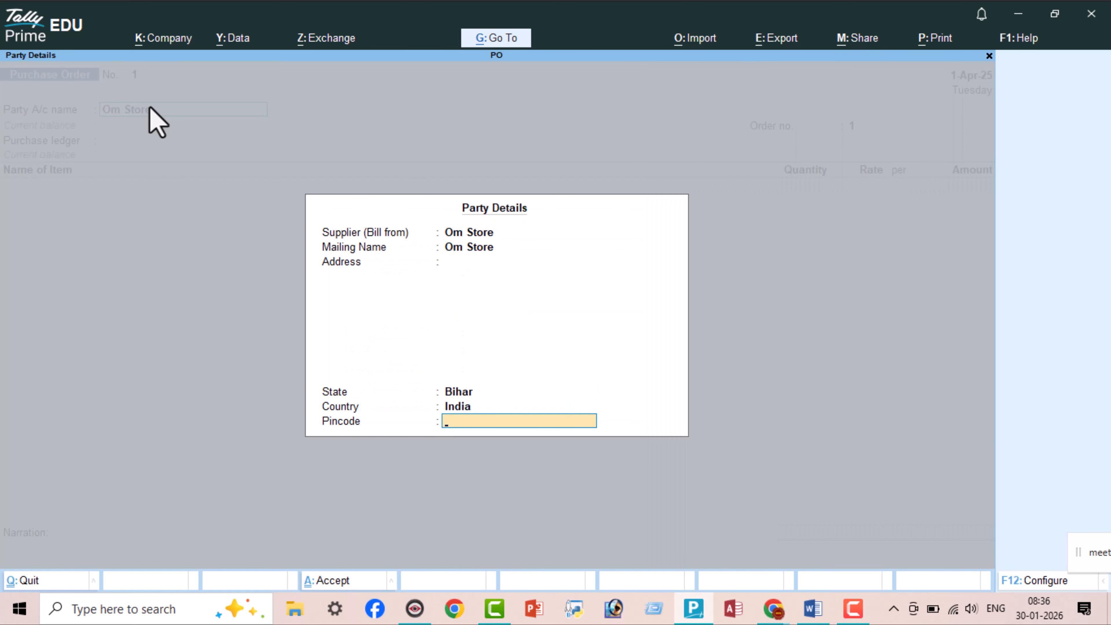
{"action": "key", "text": "Return"}
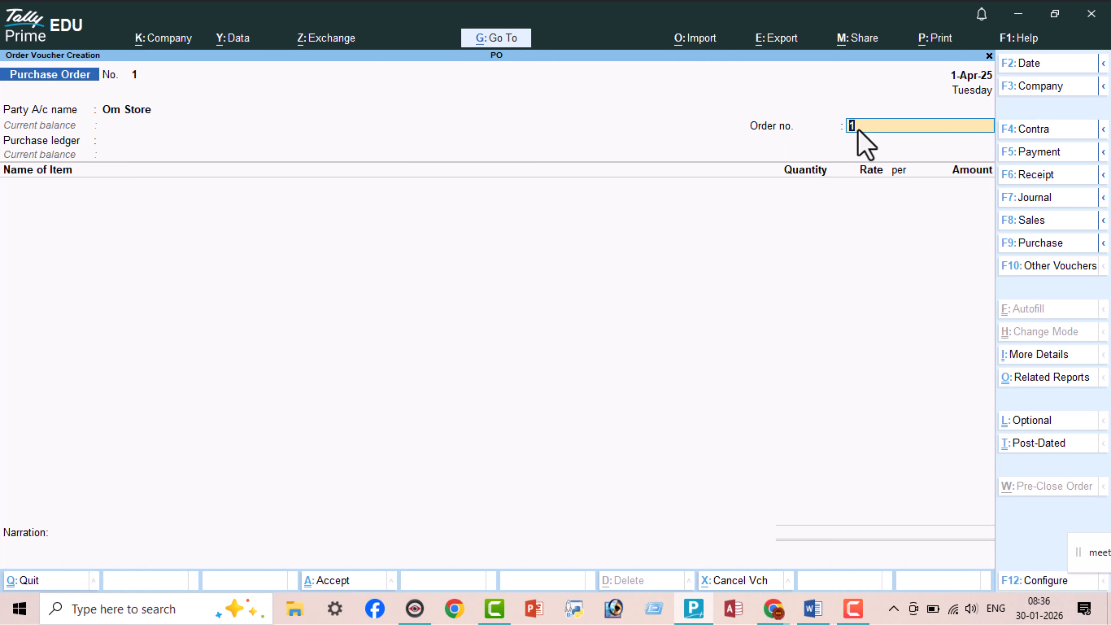
Step: Set the order number to OM1 and create the purchase ledger Purchase A/c under Purchase Accounts, with ledger type Not Applicable
{"action": "type", "text": "OM1"}
{"action": "key", "text": "Return"}
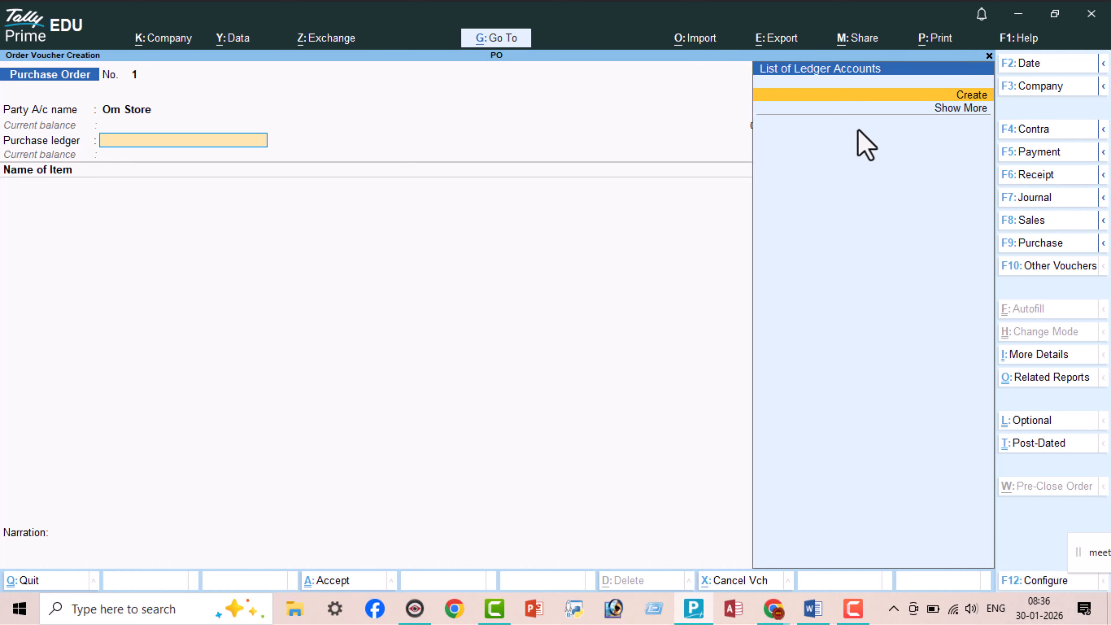
{"action": "key", "text": "Return"}
{"action": "type", "text": "Purchase A/c"}
{"action": "key", "text": "Return"}
{"action": "key", "text": "Return"}
{"action": "type", "text": "Pur"}
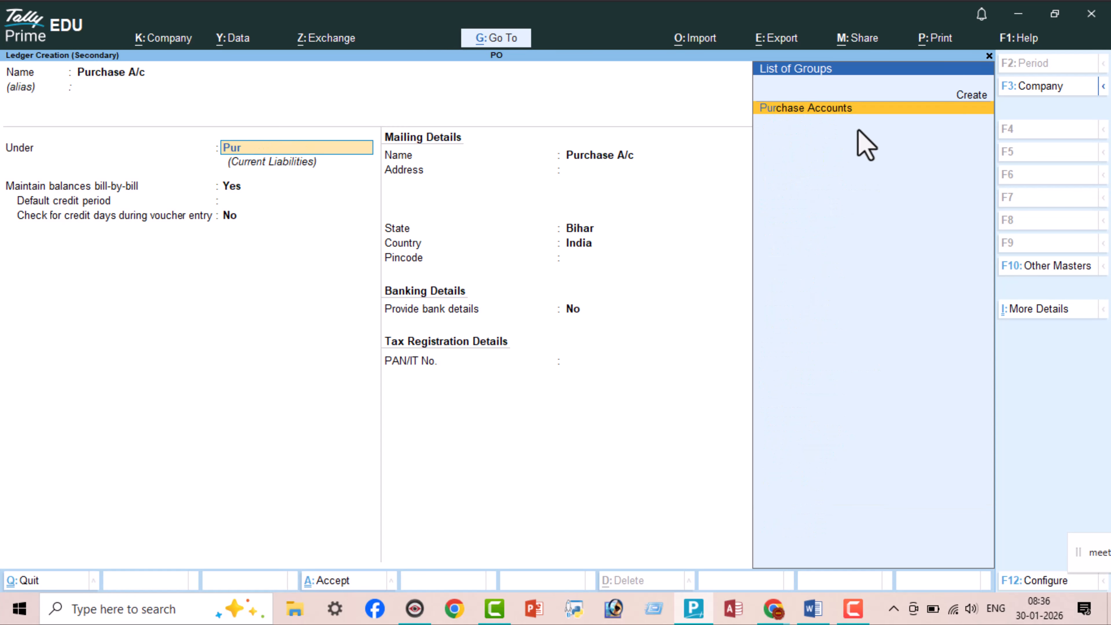
{"action": "key", "text": "Return"}
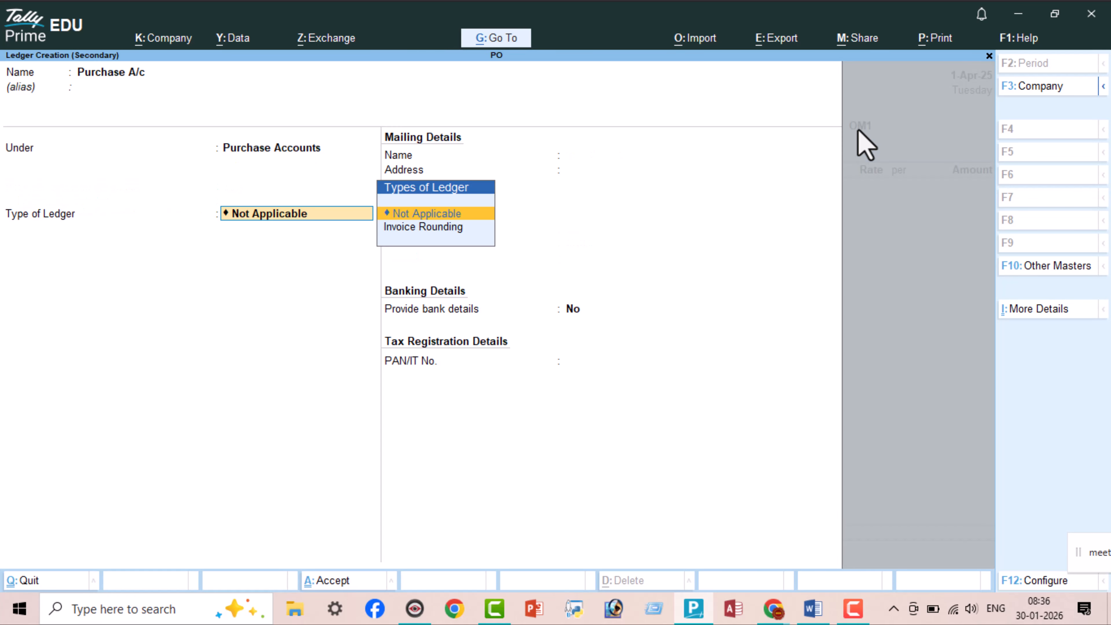
{"action": "key", "text": "Return"}
{"action": "key", "text": "Return"}
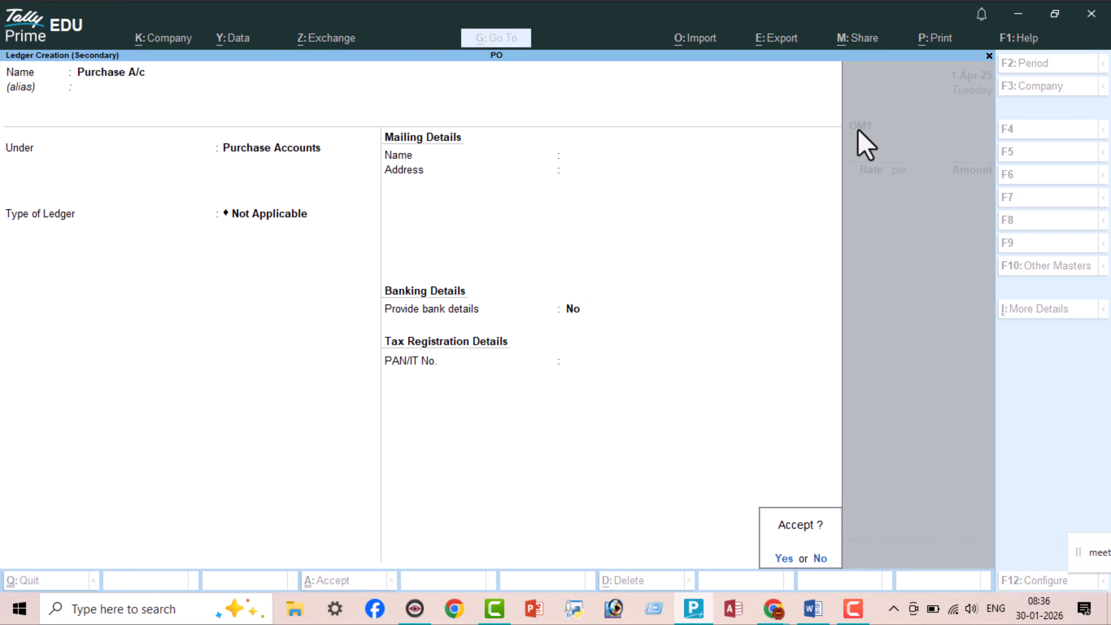
{"action": "key", "text": "Return"}
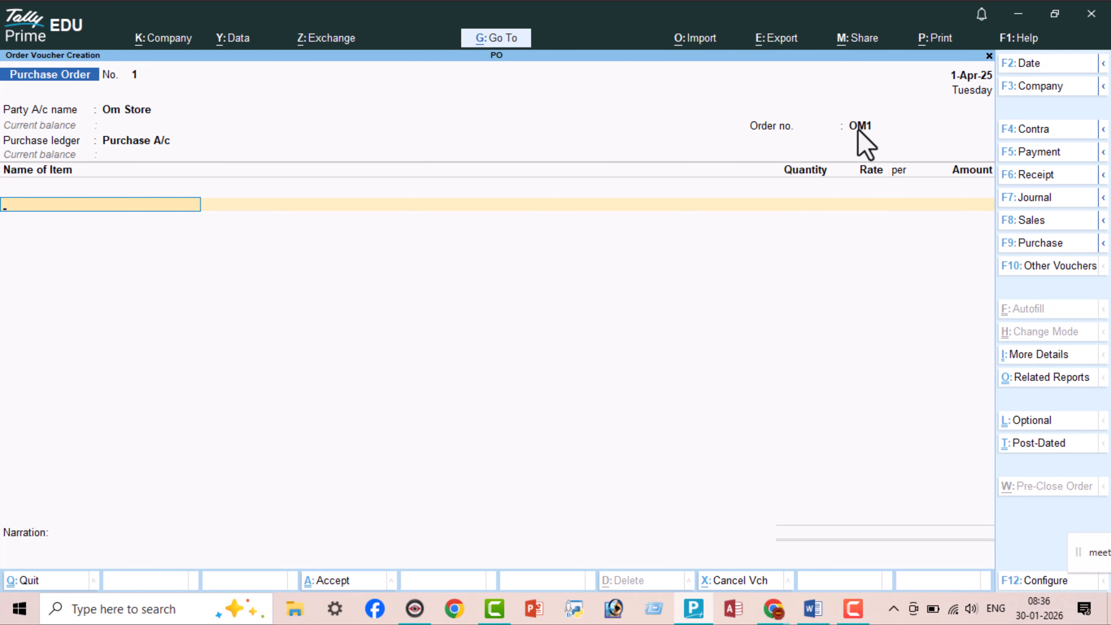
{"action": "key", "text": "alt+space"}
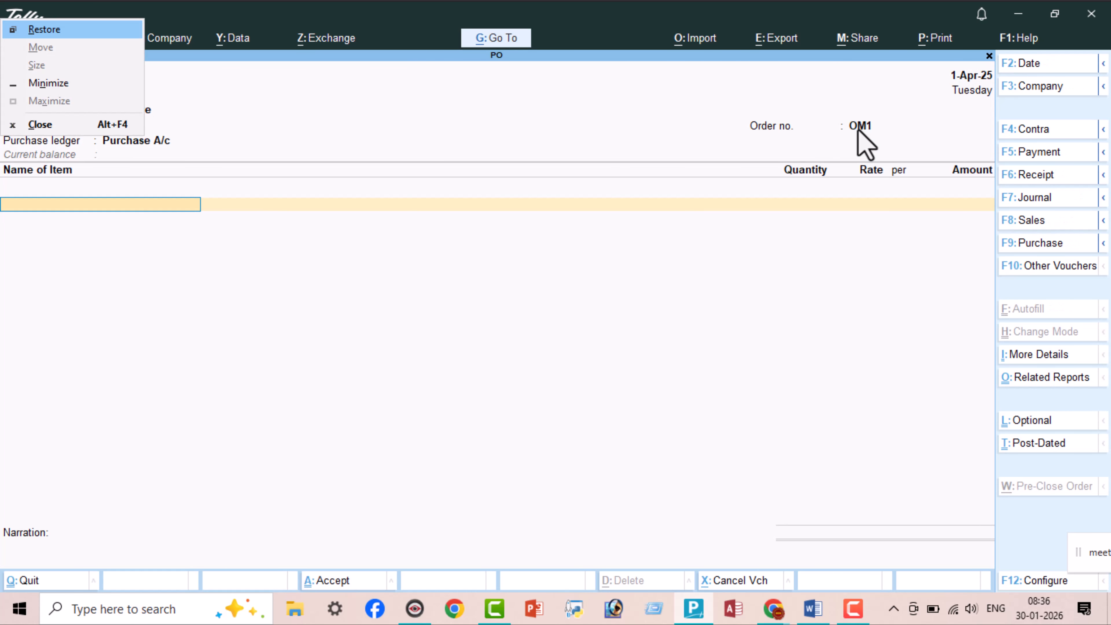
{"action": "key", "text": "Escape"}
{"action": "left_click", "coordinate": [856, 130]}
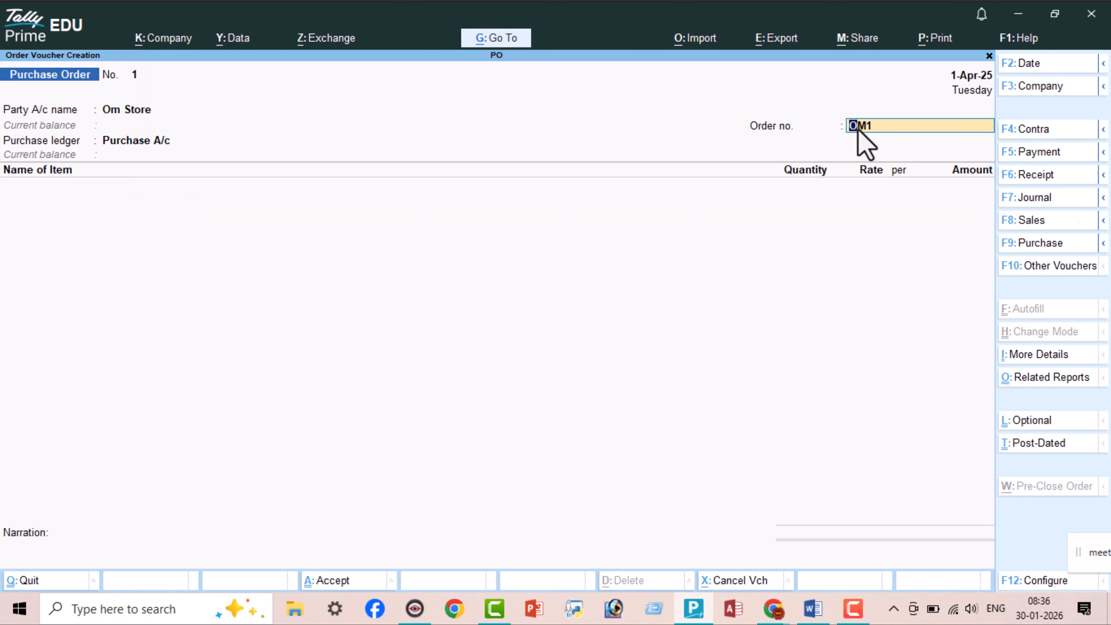
{"action": "key", "text": "Return"}
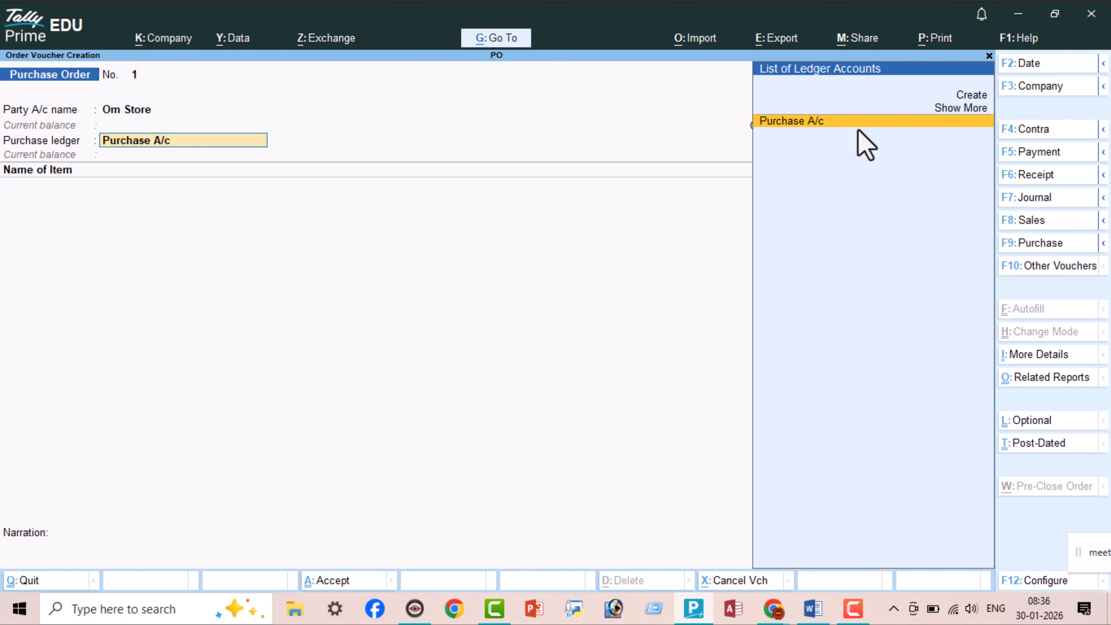
{"action": "key", "text": "Return"}
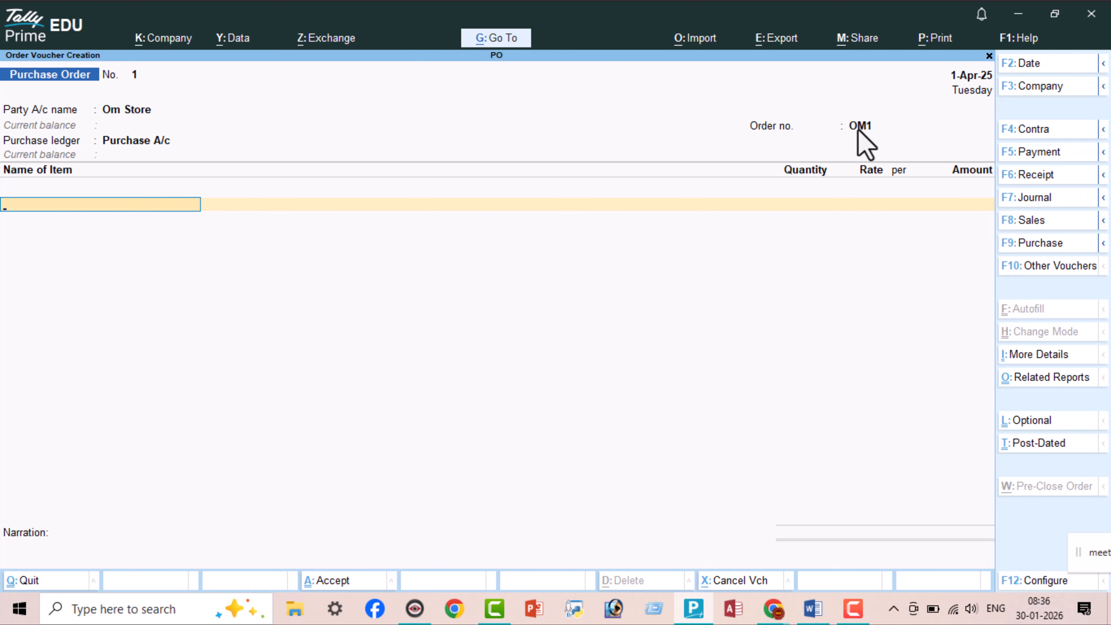
{"action": "key", "text": "super"}
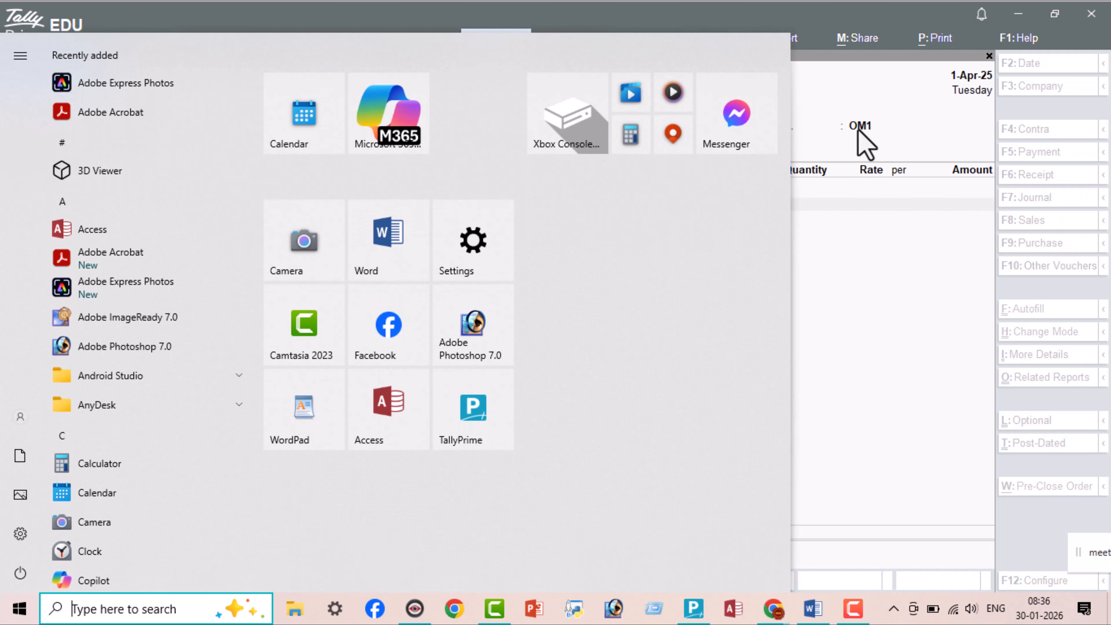
{"action": "left_click", "coordinate": [880, 329]}
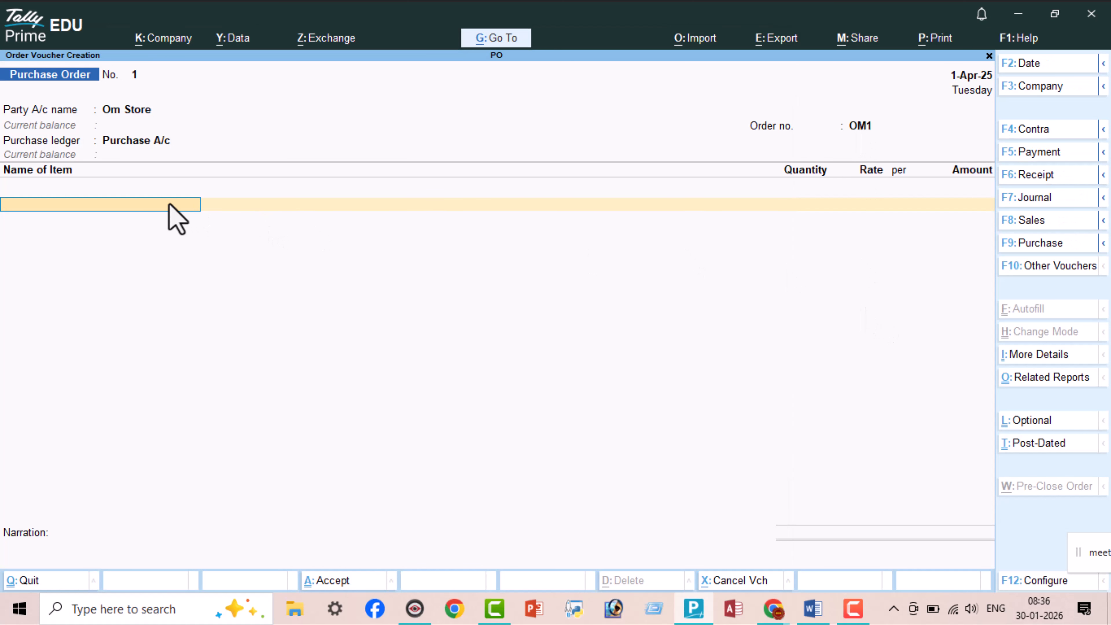
Step: Start a new stock item named Mouse from the order's item field, under Primary with category Not Applicable
{"action": "key", "text": "alt+c"}
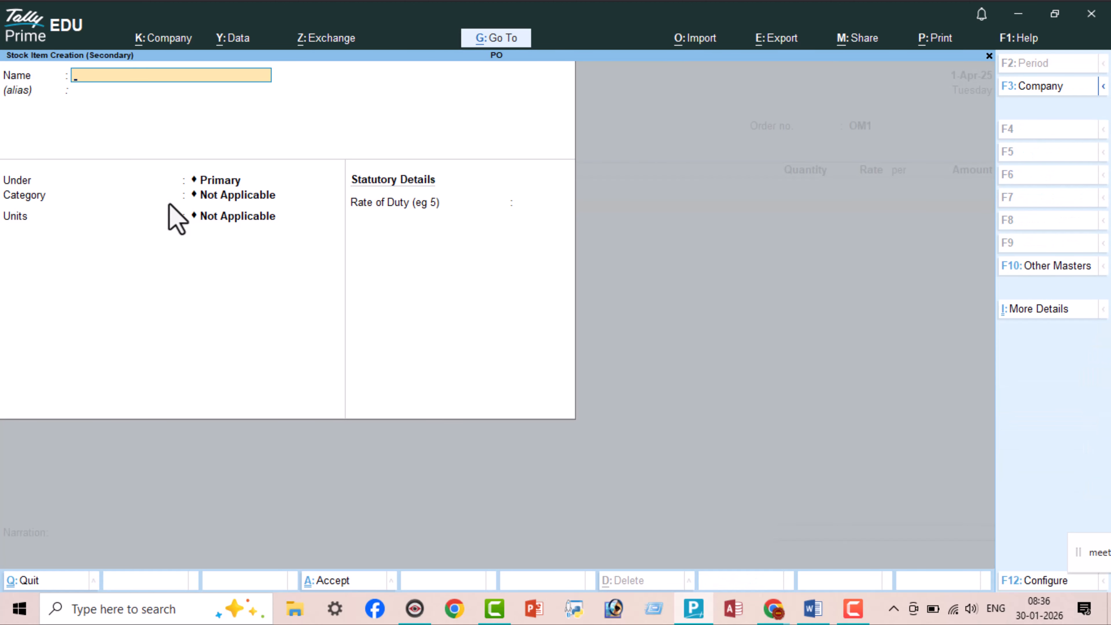
{"action": "type", "text": "Mouse"}
{"action": "key", "text": "Return"}
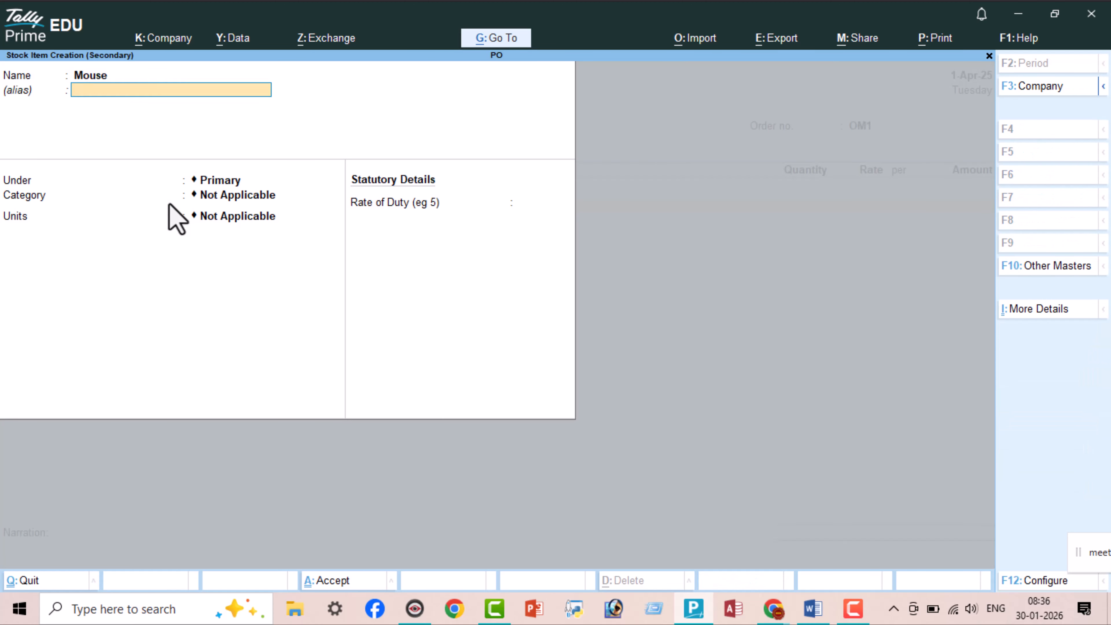
{"action": "key", "text": "Return"}
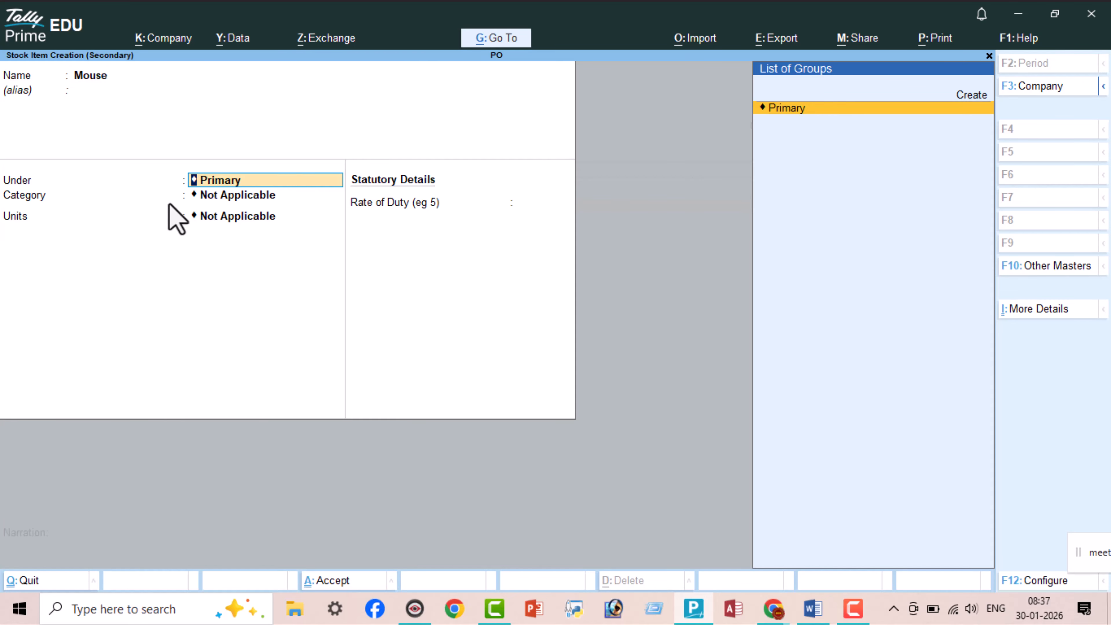
{"action": "key", "text": "Return"}
{"action": "key", "text": "Return"}
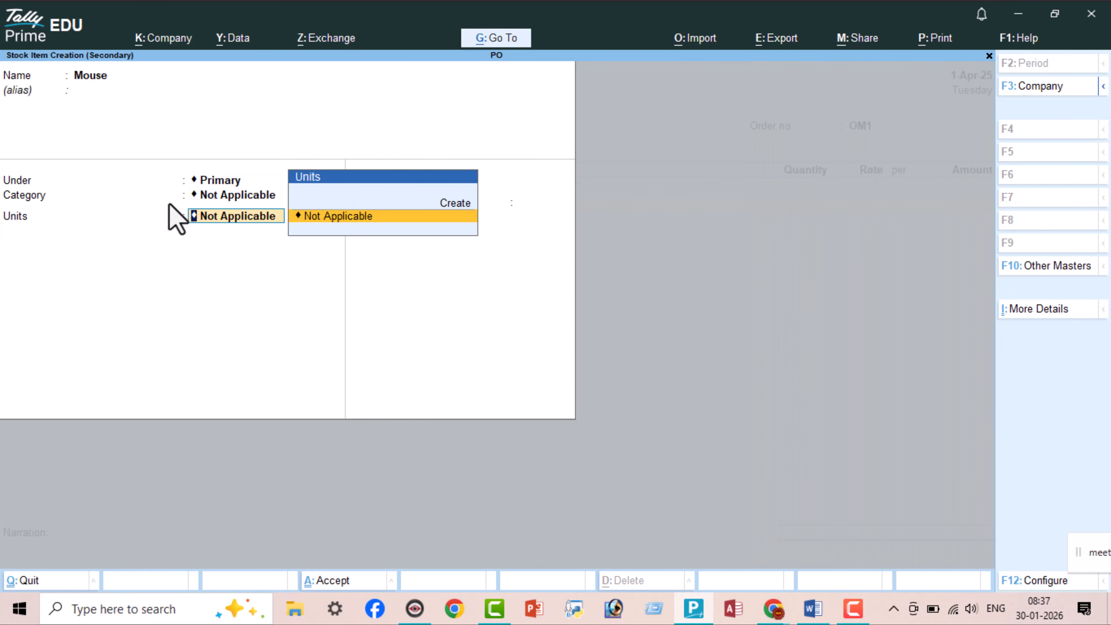
Step: Create the simple unit pc with 0 decimal places for Mouse and save the stock item into the order
{"action": "key", "text": "alt+c"}
{"action": "type", "text": "pc"}
{"action": "key", "text": "Return"}
{"action": "key", "text": "Return"}
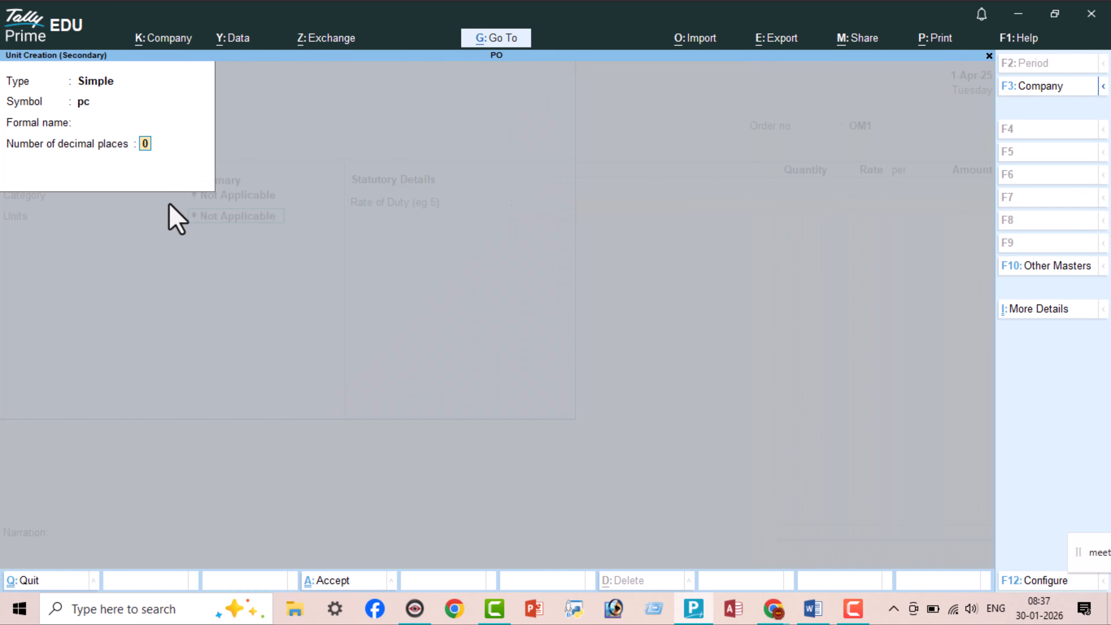
{"action": "key", "text": "Return"}
{"action": "key", "text": "Return"}
{"action": "key", "text": "Return"}
{"action": "key", "text": "Return"}
{"action": "key", "text": "Return"}
{"action": "key", "text": "Return"}
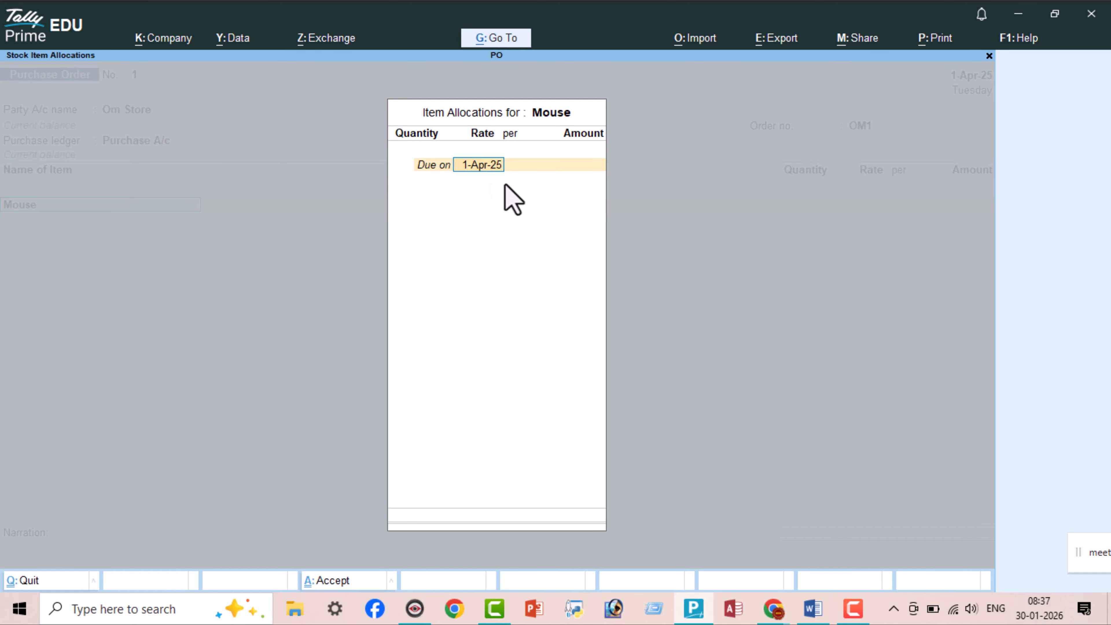
Step: Allocate 500 pc of Mouse at a rate of 325 per pc, due on 1-Apr-25, and finish the allocation
{"action": "key", "text": "Return"}
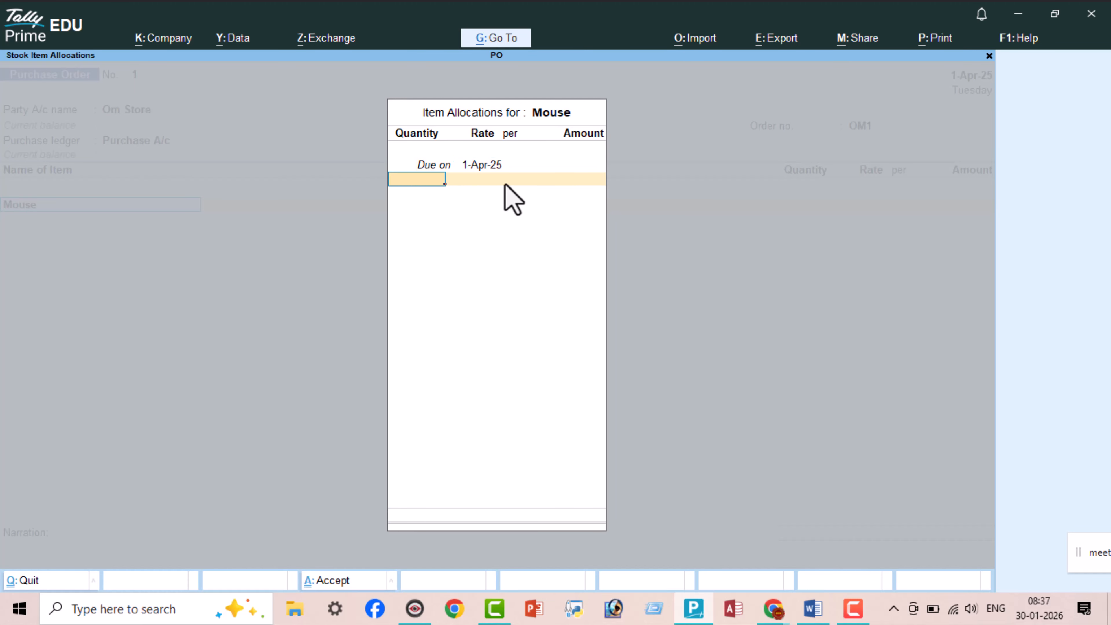
{"action": "type", "text": "500"}
{"action": "key", "text": "Return"}
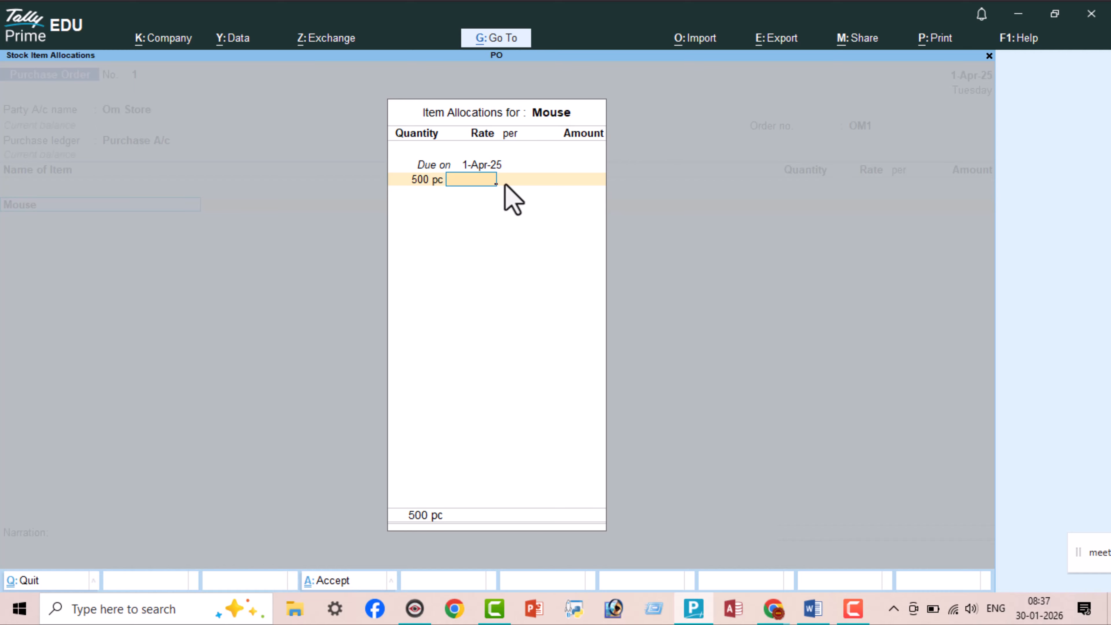
{"action": "type", "text": "325"}
{"action": "key", "text": "Return"}
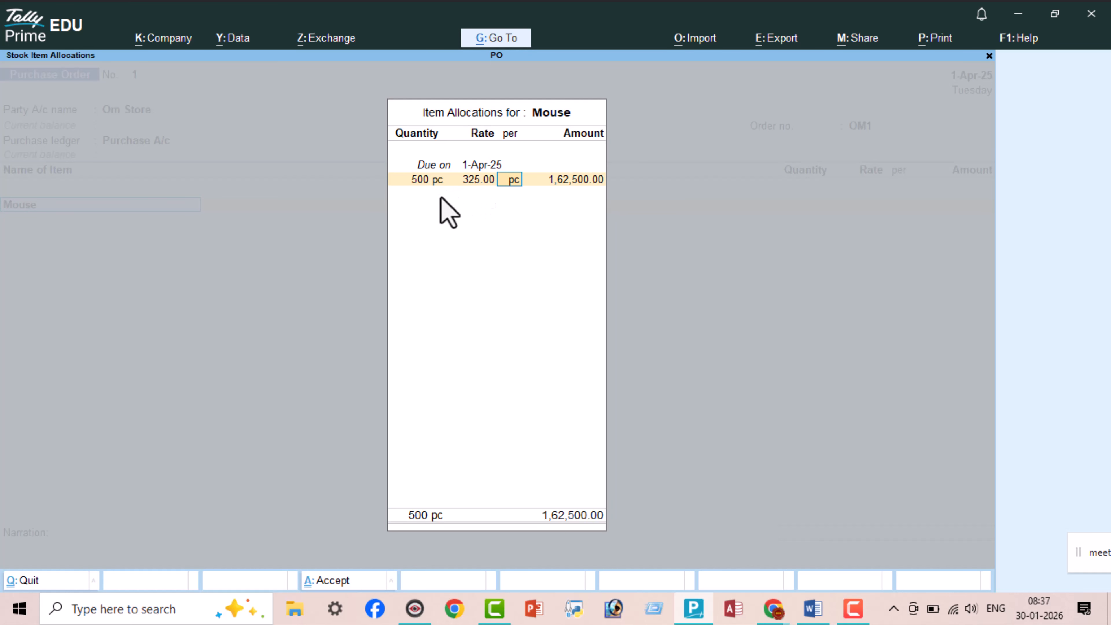
{"action": "key", "text": "Return"}
{"action": "key", "text": "Return"}
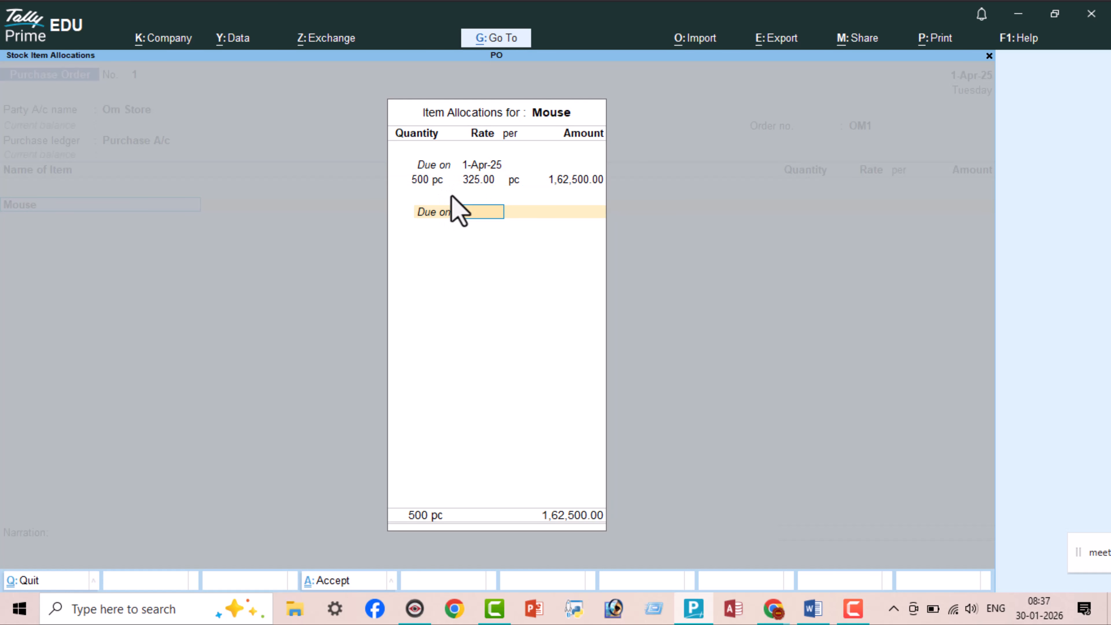
{"action": "key", "text": "Return"}
Step: Add the item Keyboard to the order with 400 pc at a rate of 250 per pc, due on 1-Apr-25
{"action": "type", "text": "Keyboard"}
{"action": "key", "text": "Return"}
{"action": "key", "text": "Return"}
{"action": "type", "text": "400"}
{"action": "key", "text": "Return"}
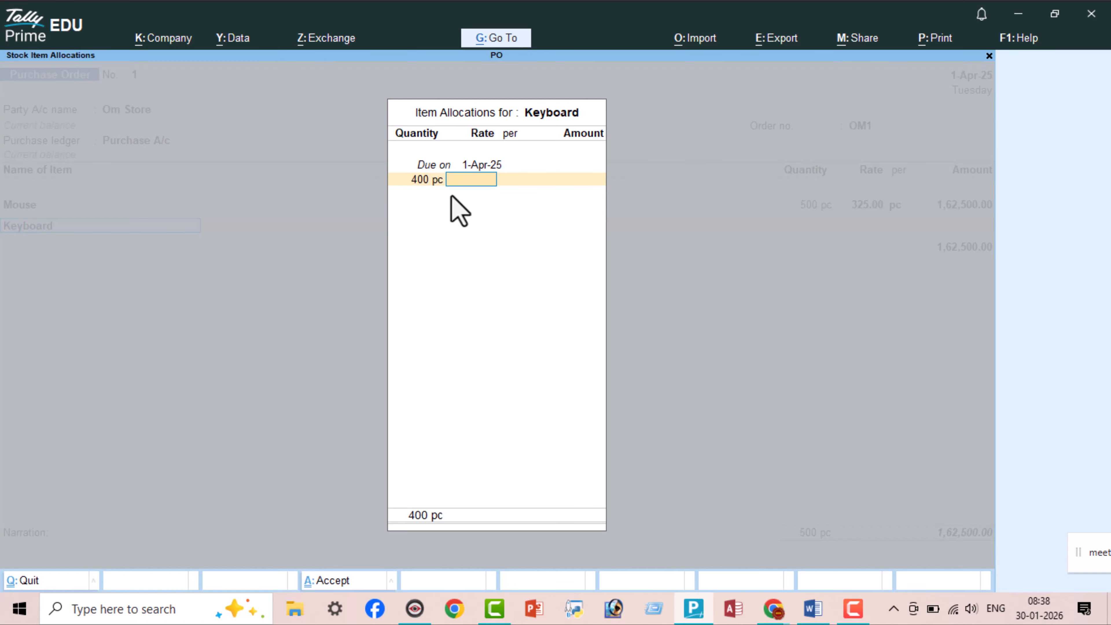
{"action": "type", "text": "250"}
{"action": "key", "text": "Return"}
{"action": "key", "text": "Return"}
{"action": "key", "text": "Return"}
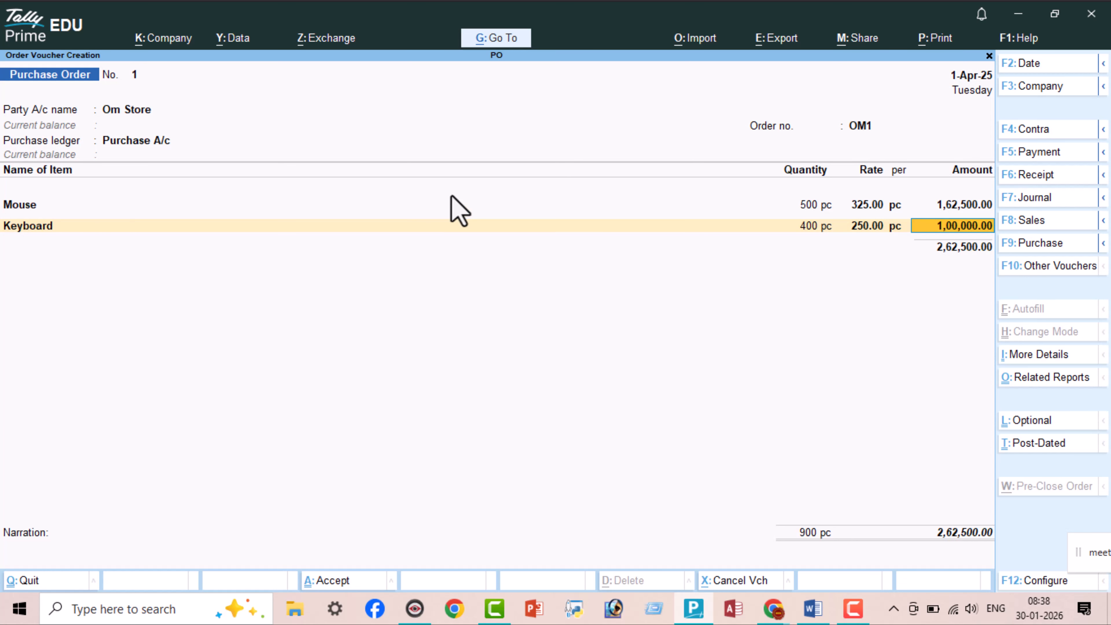
{"action": "key", "text": "Return"}
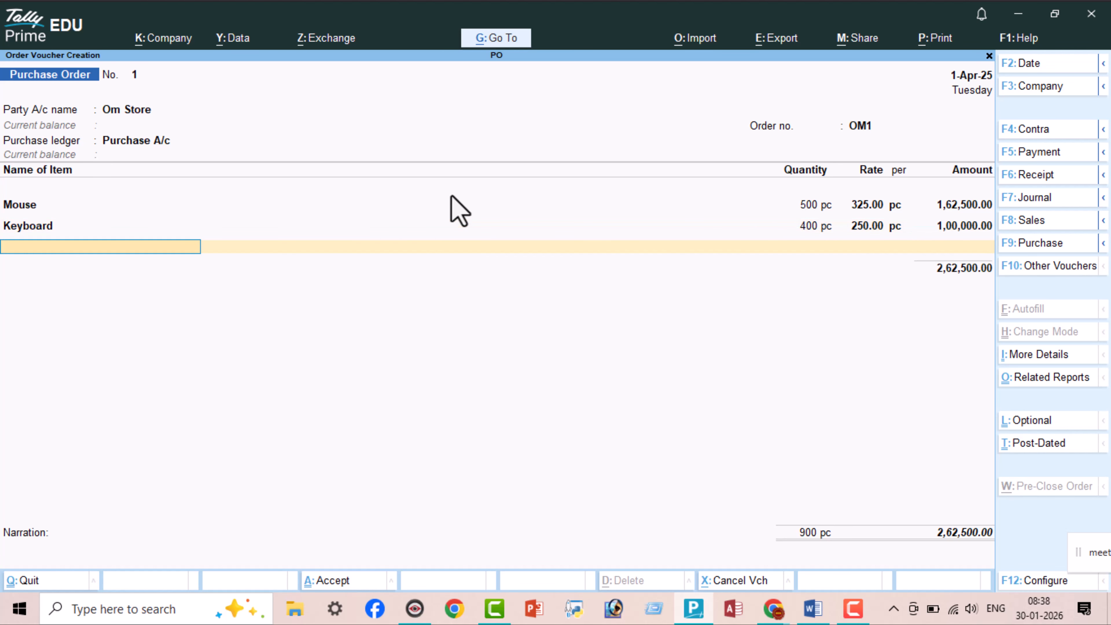
Step: End the item list, leave the narration blank and save the purchase order
{"action": "key", "text": "Return"}
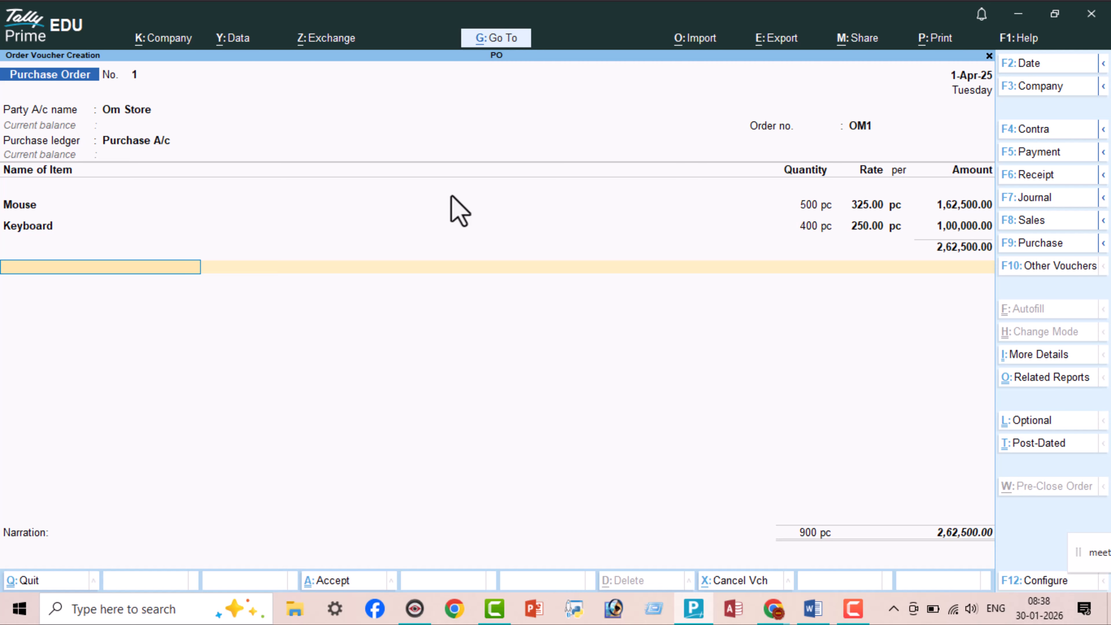
{"action": "key", "text": "Return"}
{"action": "key", "text": "Return"}
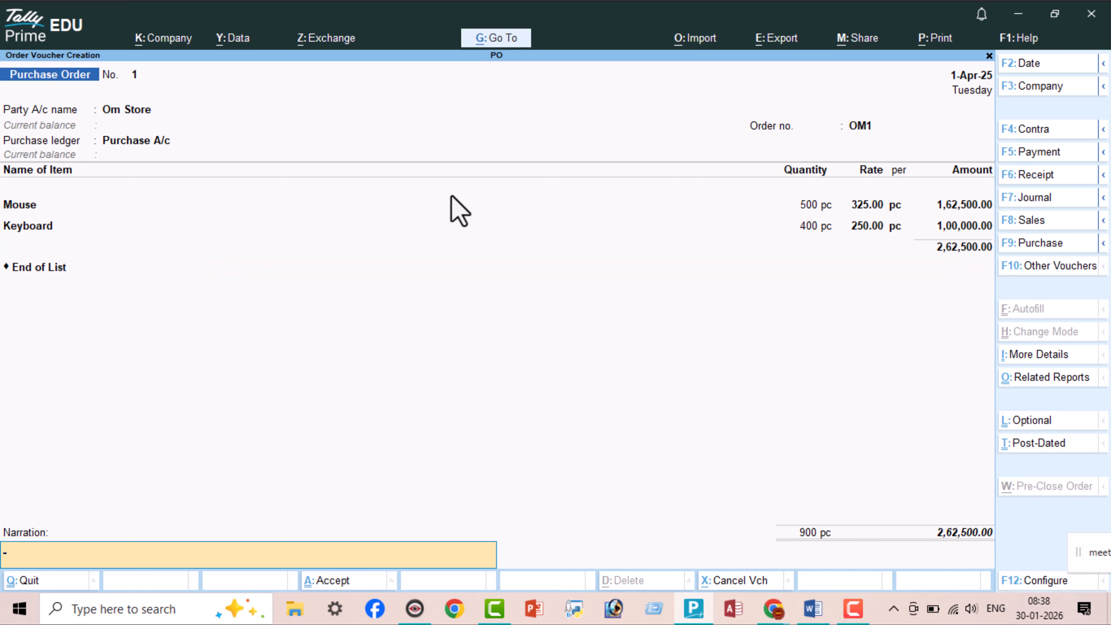
{"action": "key", "text": "Return"}
{"action": "key", "text": "Return"}
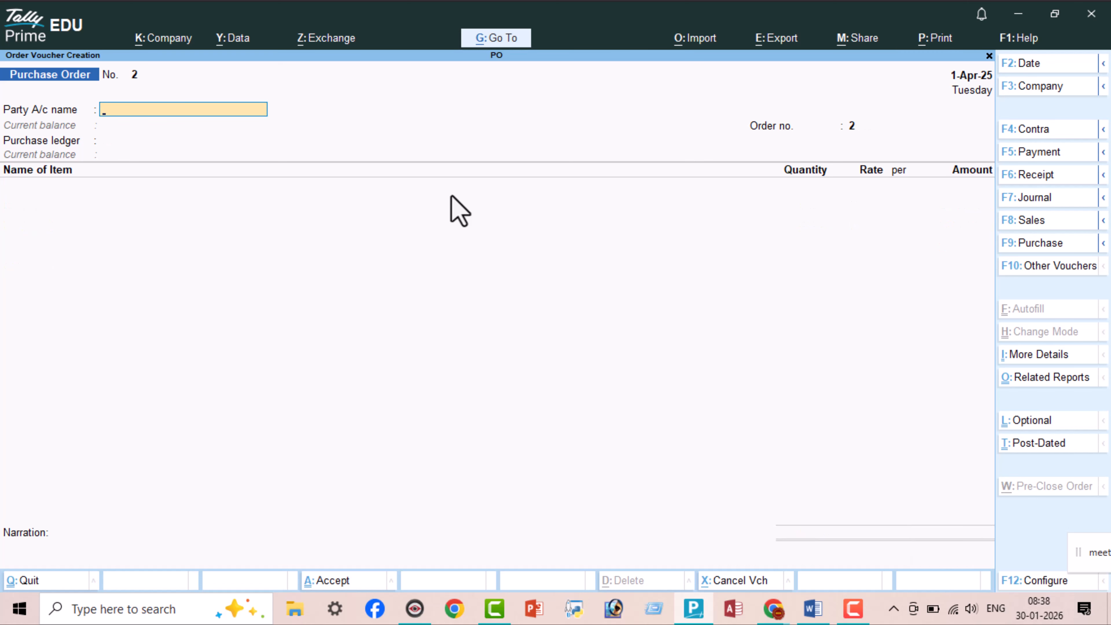
Step: Quit voucher creation, check the ordered items in the Stock Summary report and return to the Gateway of Tally
{"action": "key", "text": "Escape"}
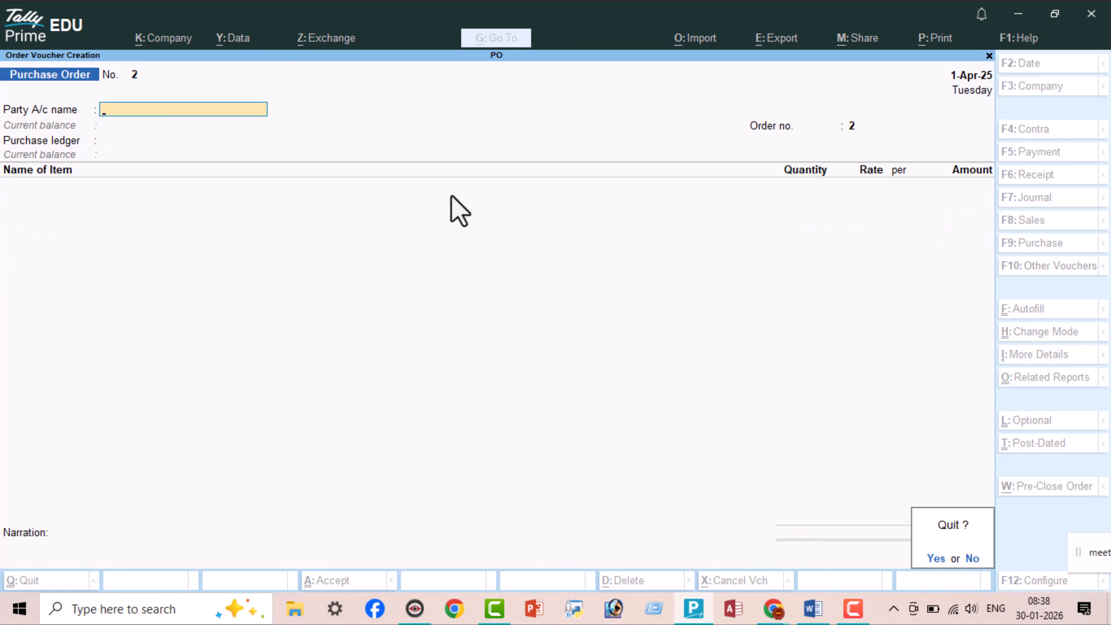
{"action": "key", "text": "Return"}
{"action": "key", "text": "Down"}
{"action": "key", "text": "Down"}
{"action": "key", "text": "Down"}
{"action": "key", "text": "Down"}
{"action": "key", "text": "Down"}
{"action": "key", "text": "Return"}
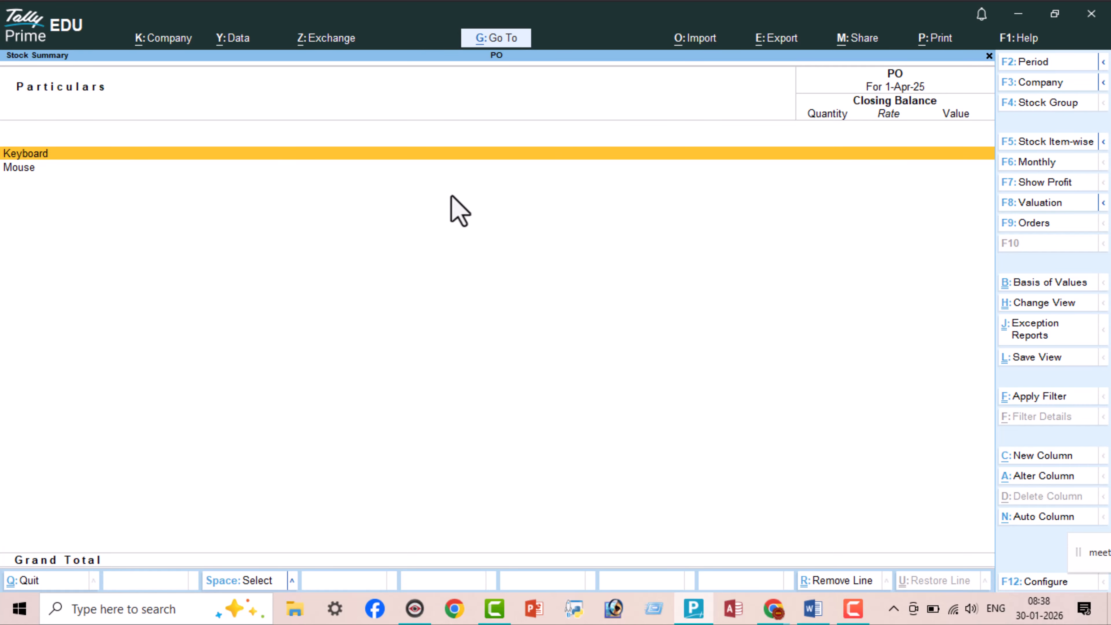
{"action": "key", "text": "Escape"}
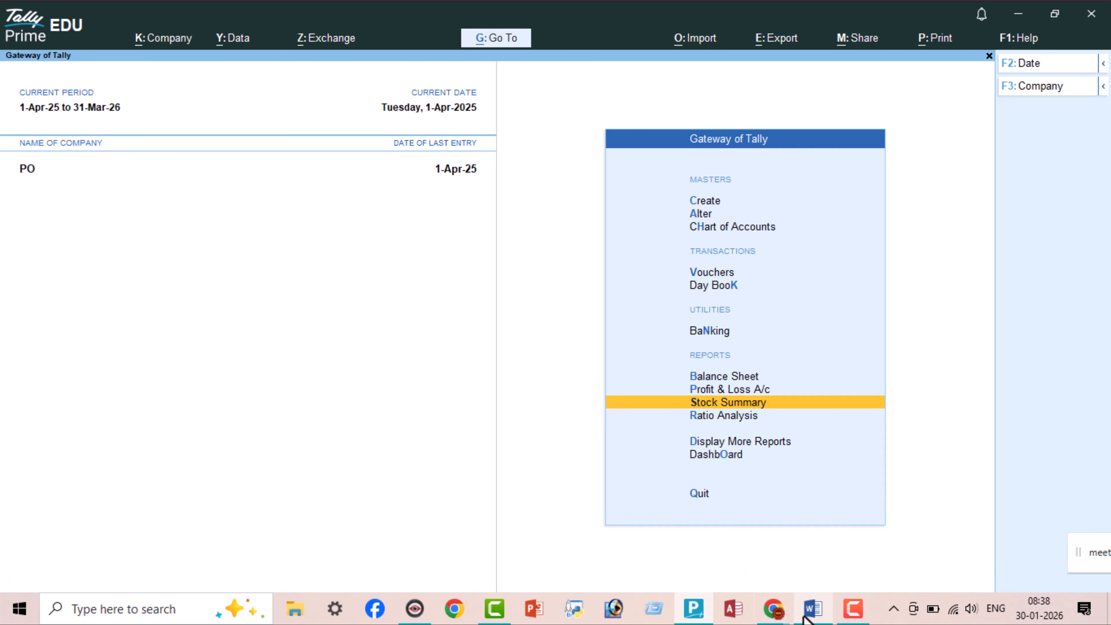
Step: Switch to the Word document and add "(Order No)" after Purchase Order in the purchase flow line
{"action": "left_click", "coordinate": [812, 608]}
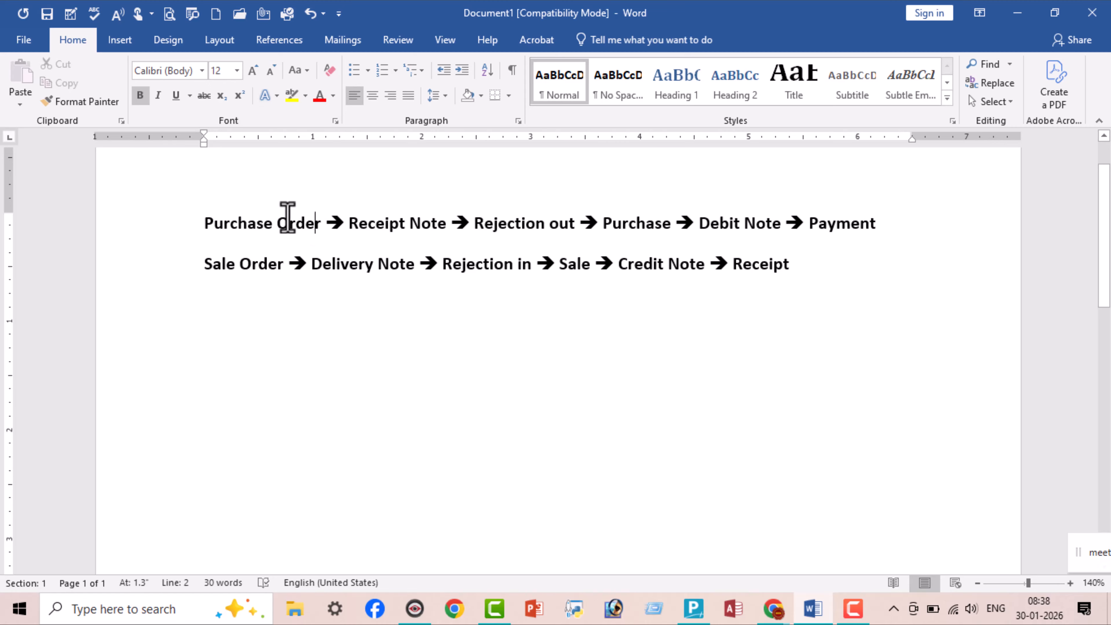
{"action": "left_click_drag", "start_coordinate": [288, 218], "coordinate": [214, 208]}
{"action": "left_click", "coordinate": [398, 223]}
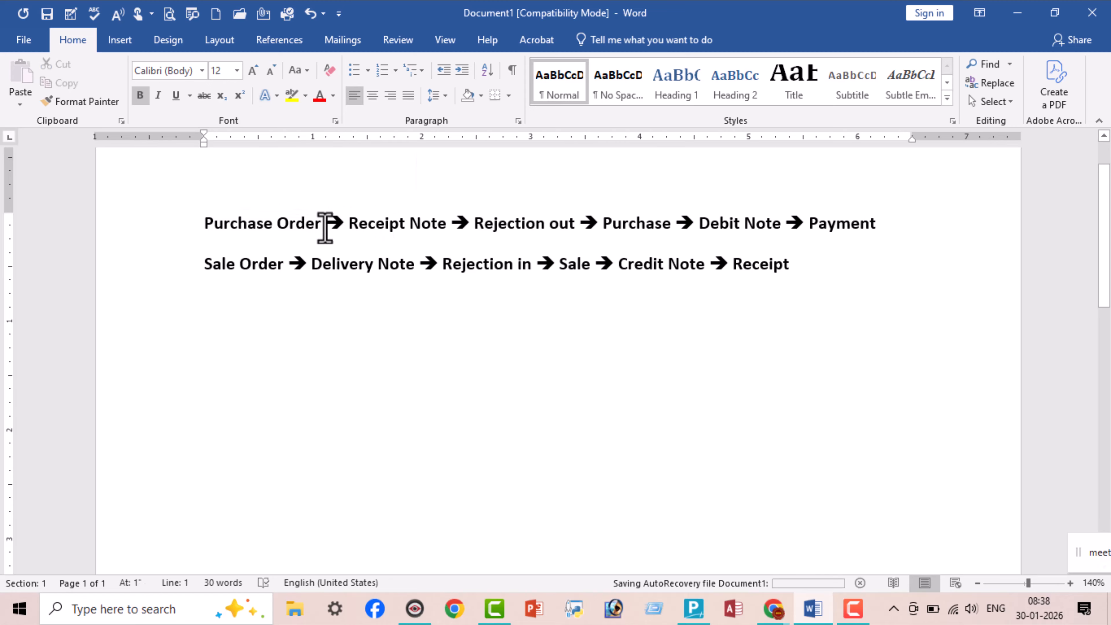
{"action": "left_click", "coordinate": [325, 224]}
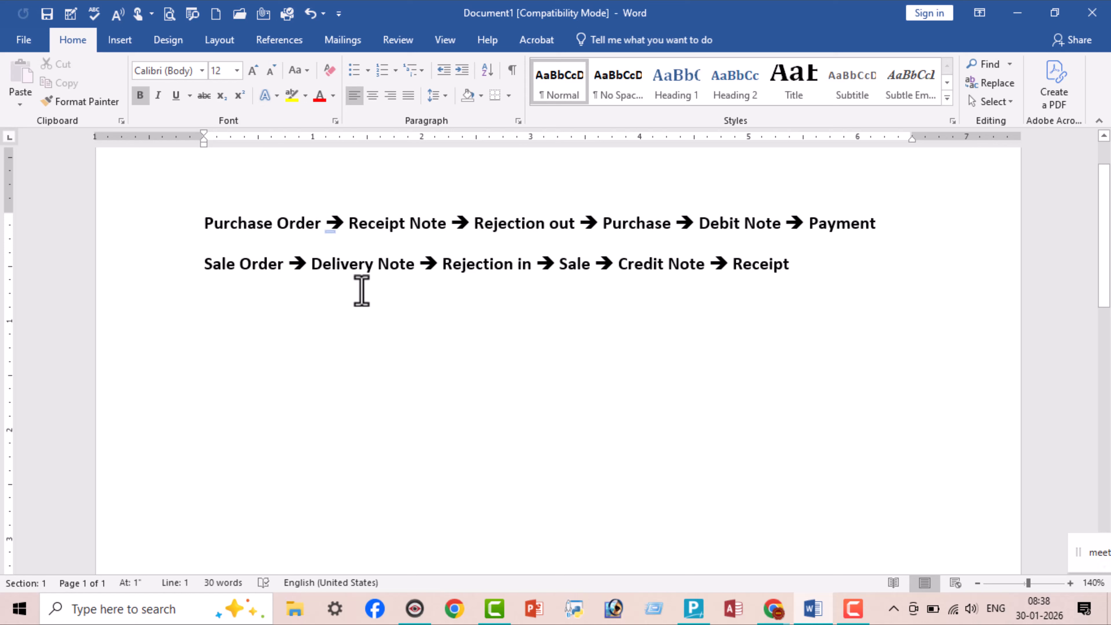
{"action": "type", "text": "(Ord"}
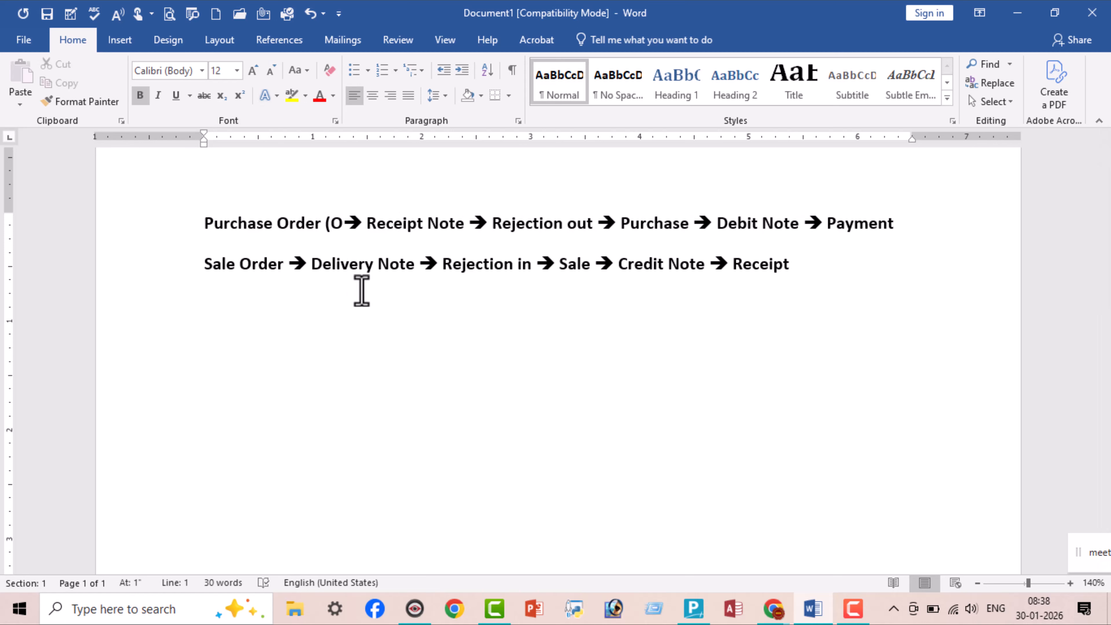
{"action": "type", "text": "er No"}
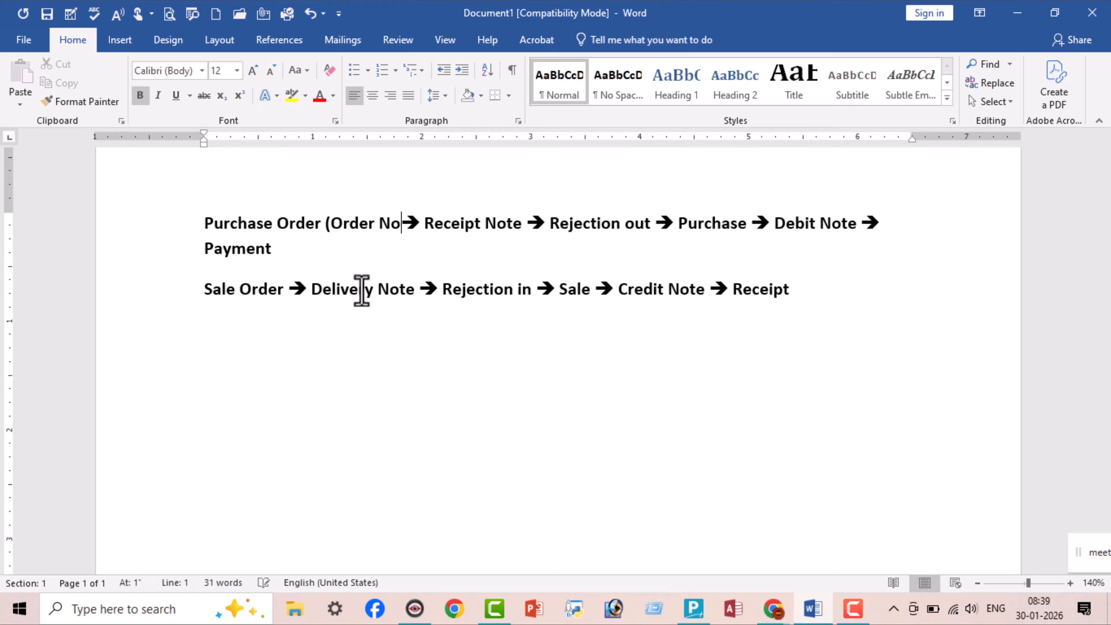
{"action": "type", "text": ")"}
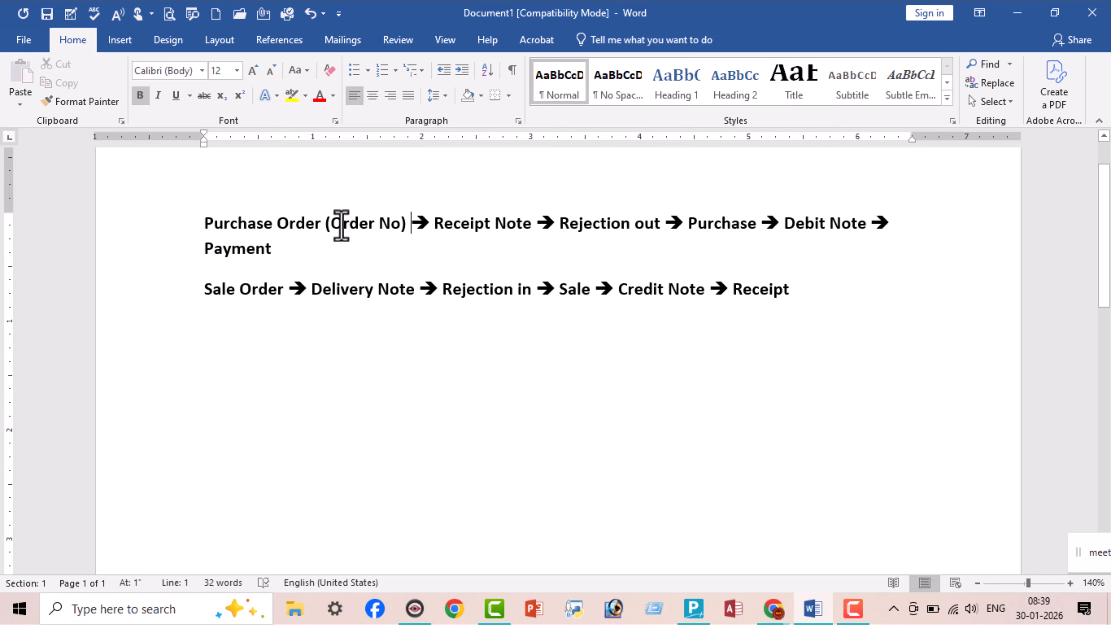
Step: Switch back to Tally Prime and show the inactive voucher types for changing the voucher type
{"action": "left_click", "coordinate": [693, 608]}
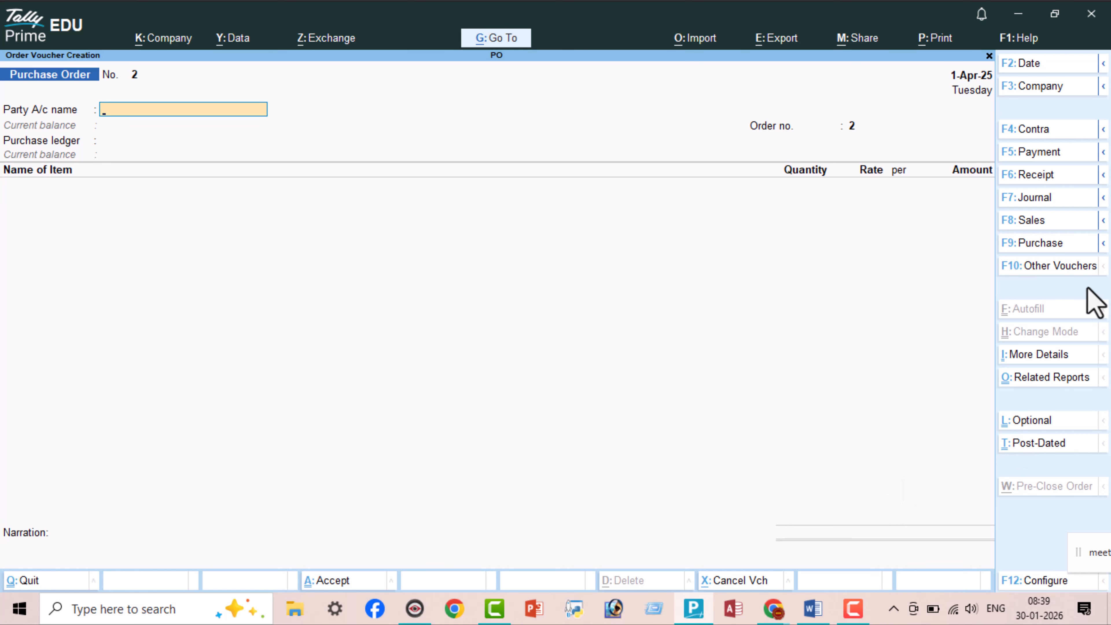
{"action": "left_click", "coordinate": [1057, 271]}
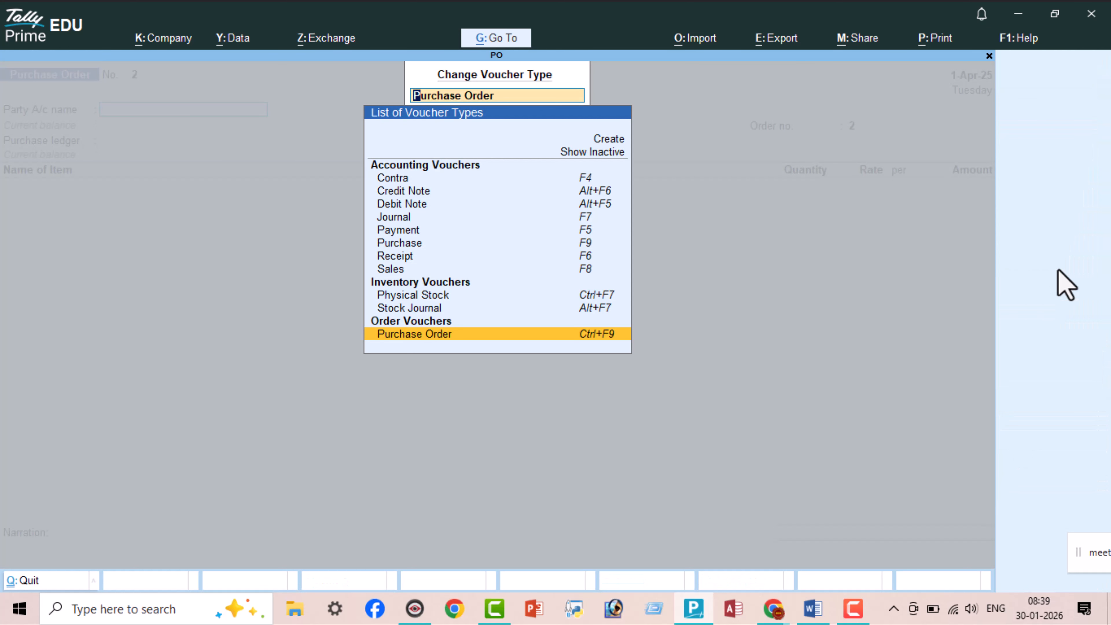
{"action": "key", "text": "Up"}
{"action": "key", "text": "Up"}
{"action": "key", "text": "Up"}
{"action": "key", "text": "Up"}
{"action": "key", "text": "Up"}
{"action": "key", "text": "Up"}
{"action": "key", "text": "Up"}
{"action": "key", "text": "Up"}
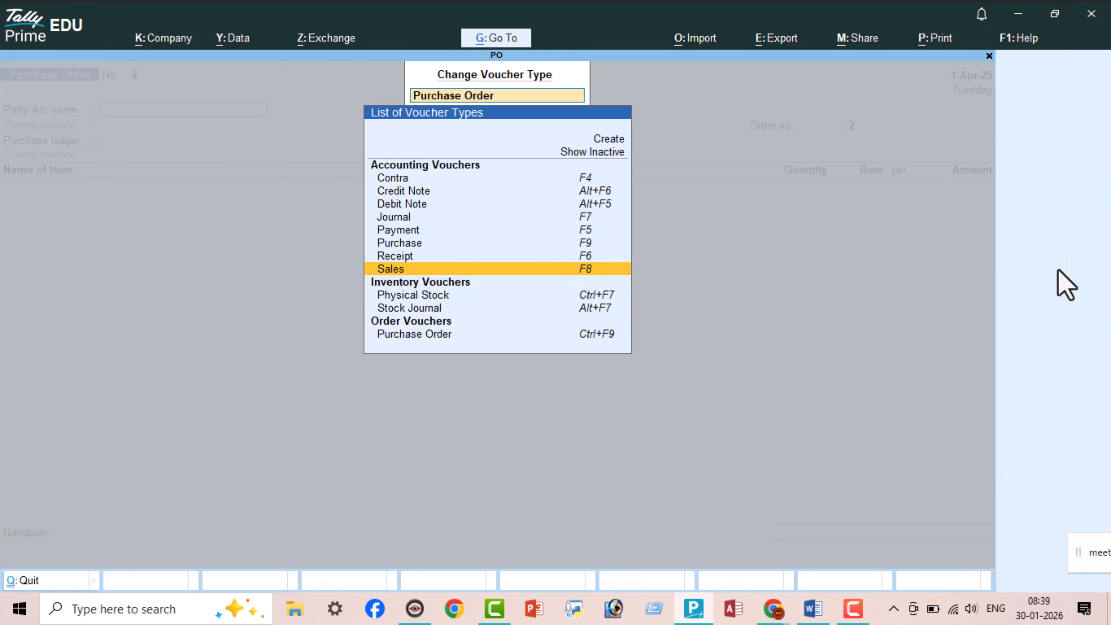
{"action": "key", "text": "Up"}
{"action": "key", "text": "Up"}
{"action": "key", "text": "Up"}
{"action": "key", "text": "Up"}
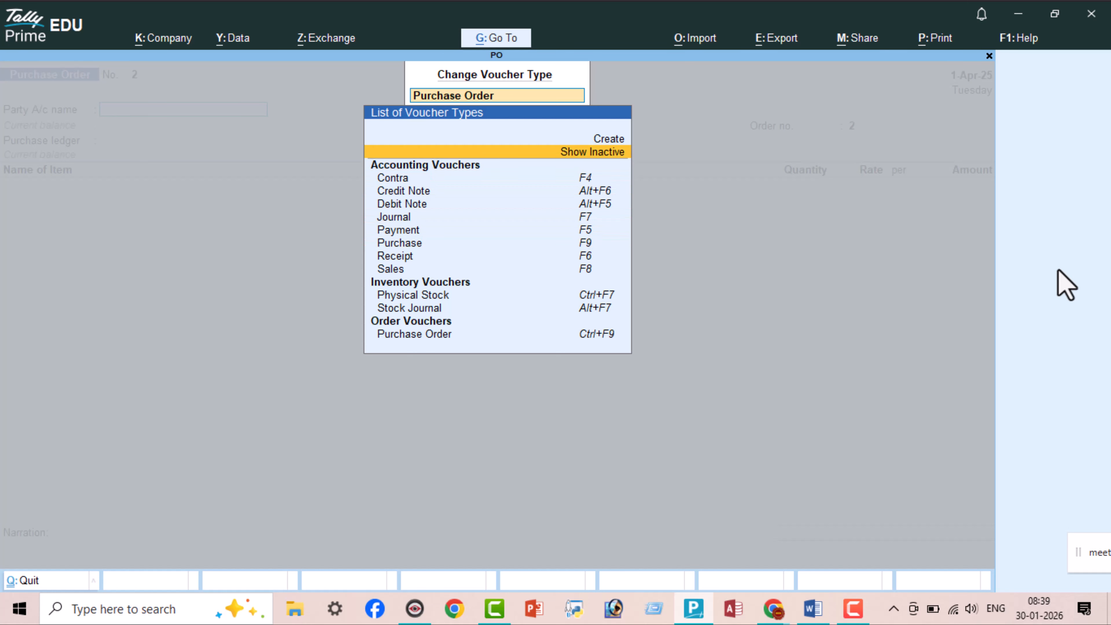
{"action": "key", "text": "Return"}
Step: Choose the Receipt Note inventory voucher type and activate it
{"action": "key", "text": "Down"}
{"action": "key", "text": "Down"}
{"action": "key", "text": "Down"}
{"action": "key", "text": "Down"}
{"action": "key", "text": "Down"}
{"action": "key", "text": "Down"}
{"action": "key", "text": "Down"}
{"action": "key", "text": "Down"}
{"action": "key", "text": "Down"}
{"action": "key", "text": "Down"}
{"action": "key", "text": "Down"}
{"action": "key", "text": "Down"}
{"action": "key", "text": "Down"}
{"action": "key", "text": "Down"}
{"action": "key", "text": "Down"}
{"action": "key", "text": "Down"}
{"action": "key", "text": "Down"}
{"action": "key", "text": "Down"}
{"action": "key", "text": "Down"}
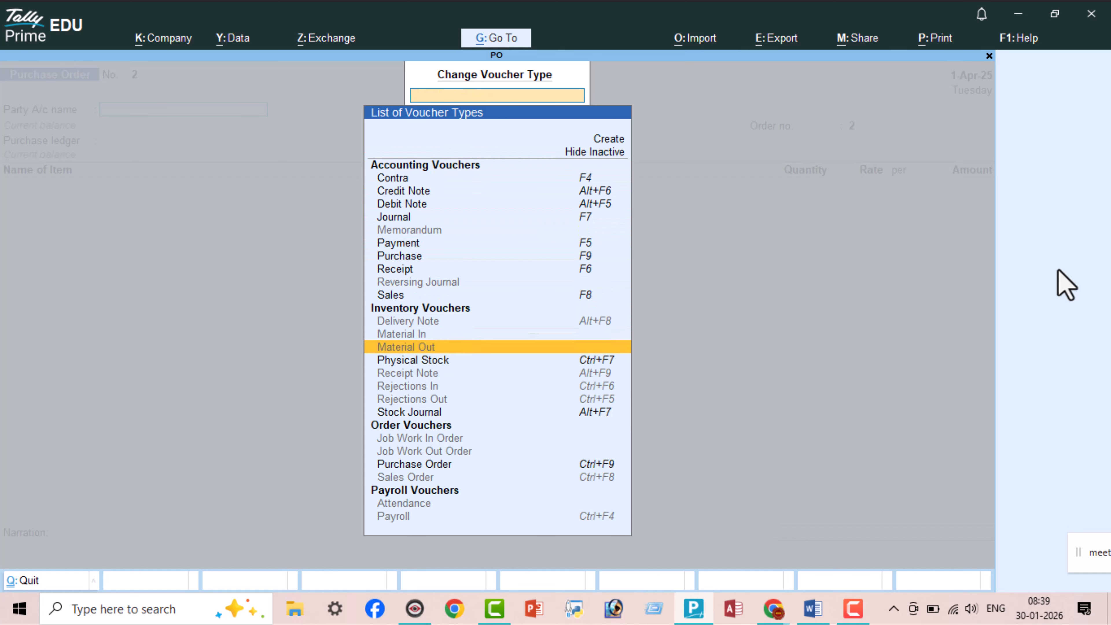
{"action": "key", "text": "Down"}
{"action": "key", "text": "Down"}
{"action": "key", "text": "Up"}
{"action": "key", "text": "Up"}
{"action": "key", "text": "Up"}
{"action": "key", "text": "Up"}
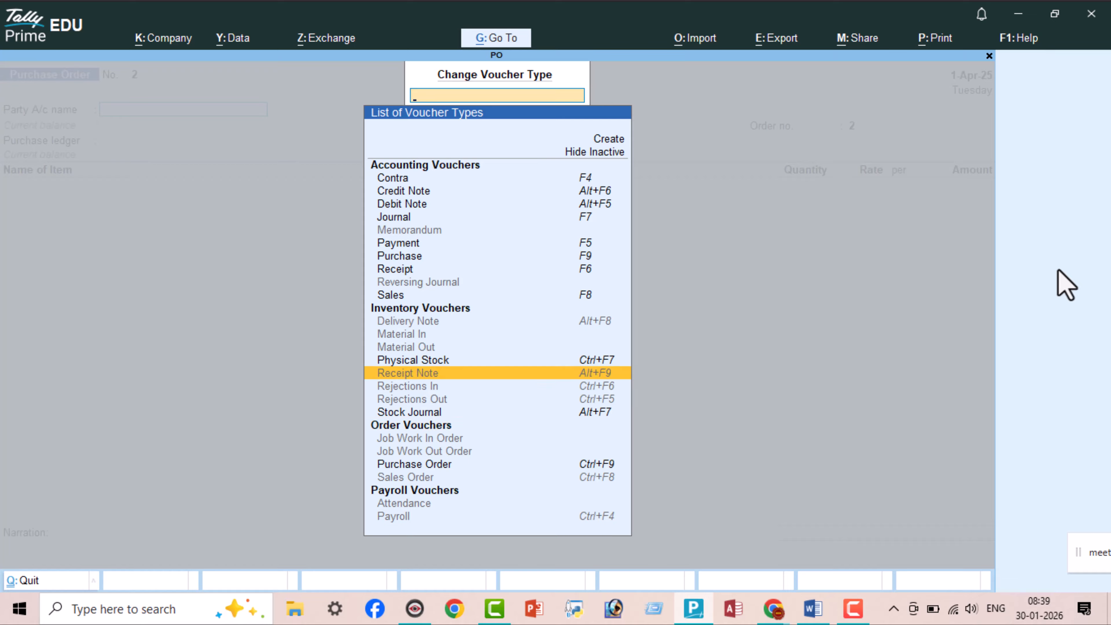
{"action": "key", "text": "Return"}
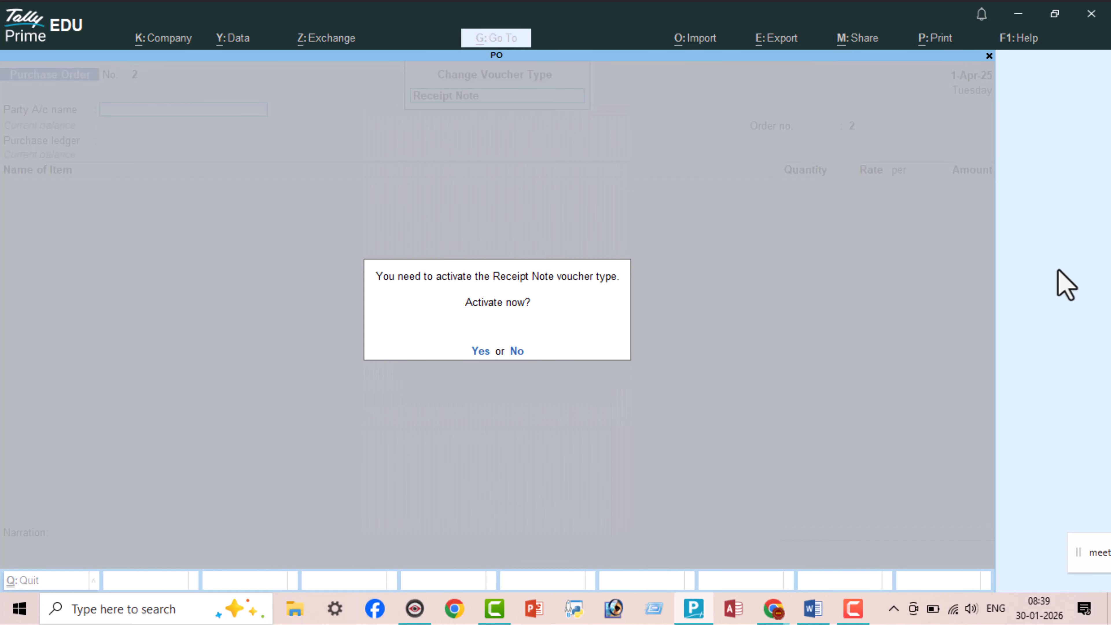
{"action": "key", "text": "y"}
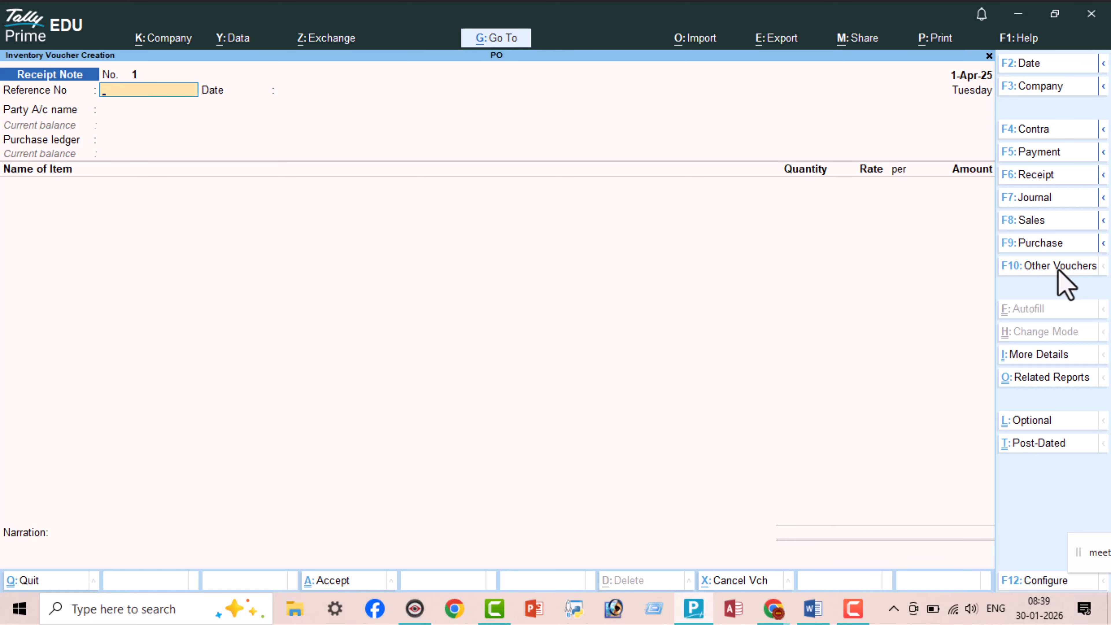
Step: Set the receipt note's party to Om Store and link it to the supplier's purchase order dated 1-Apr-25
{"action": "key", "text": "Return"}
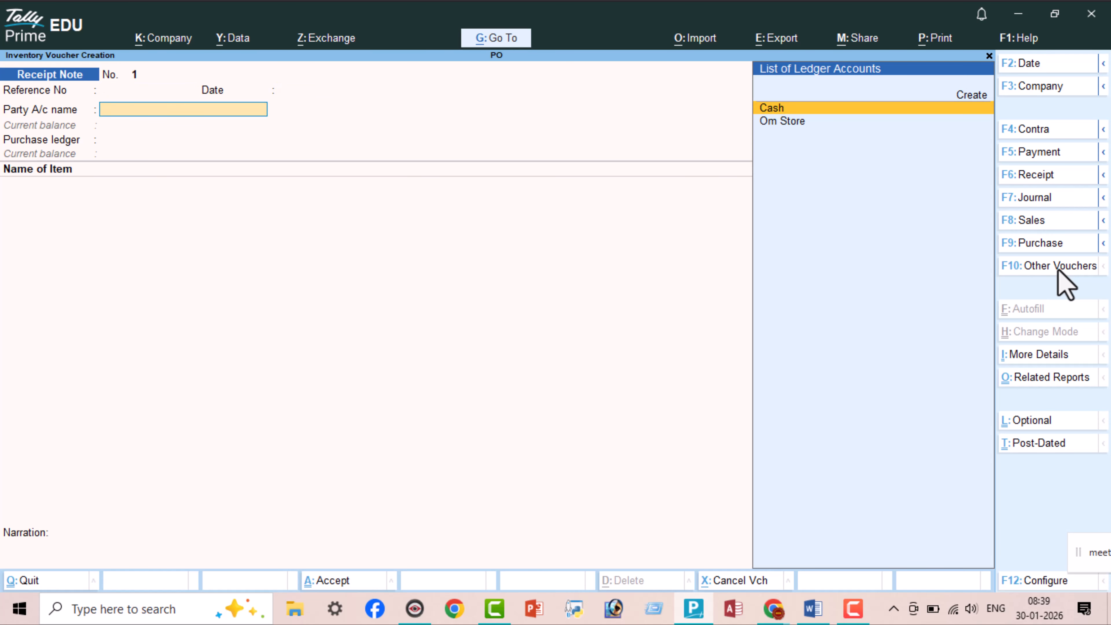
{"action": "key", "text": "Down"}
{"action": "key", "text": "Return"}
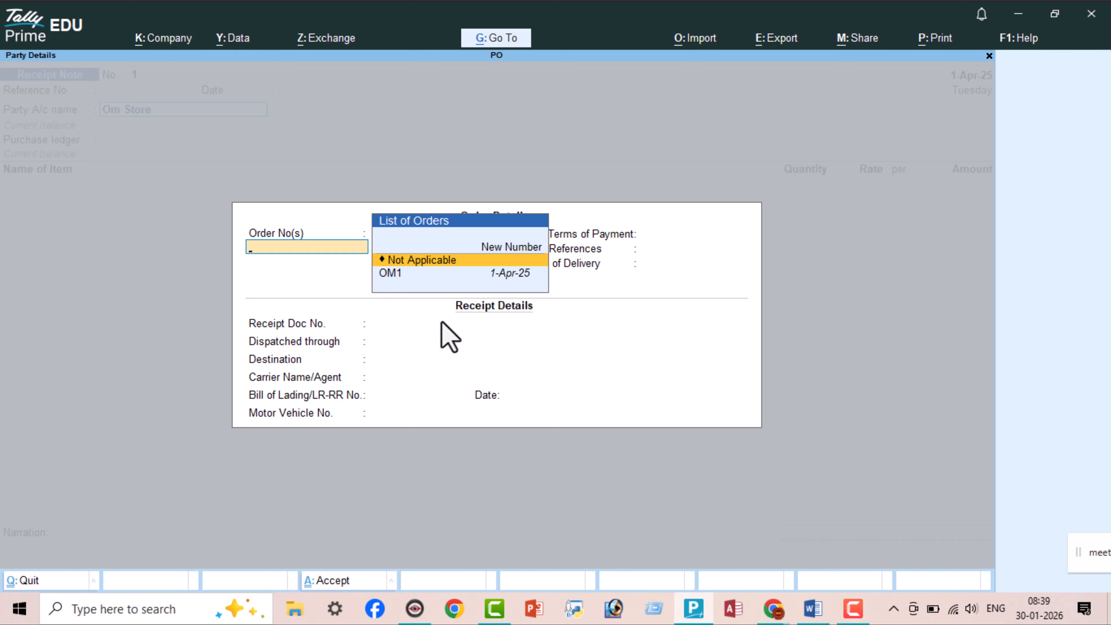
{"action": "key", "text": "Down"}
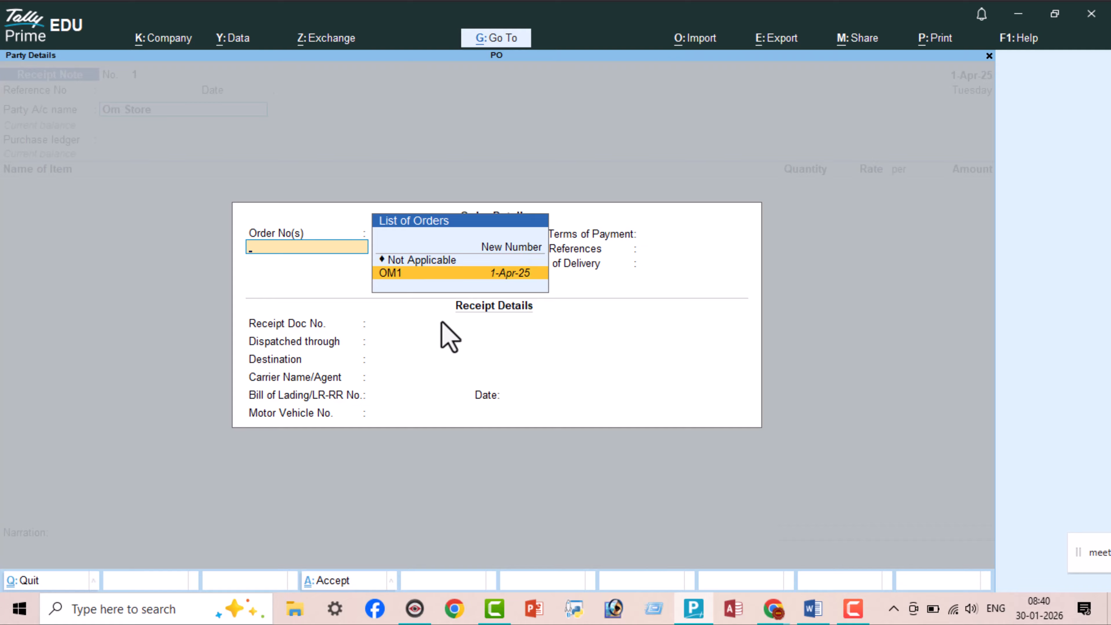
{"action": "key", "text": "Return"}
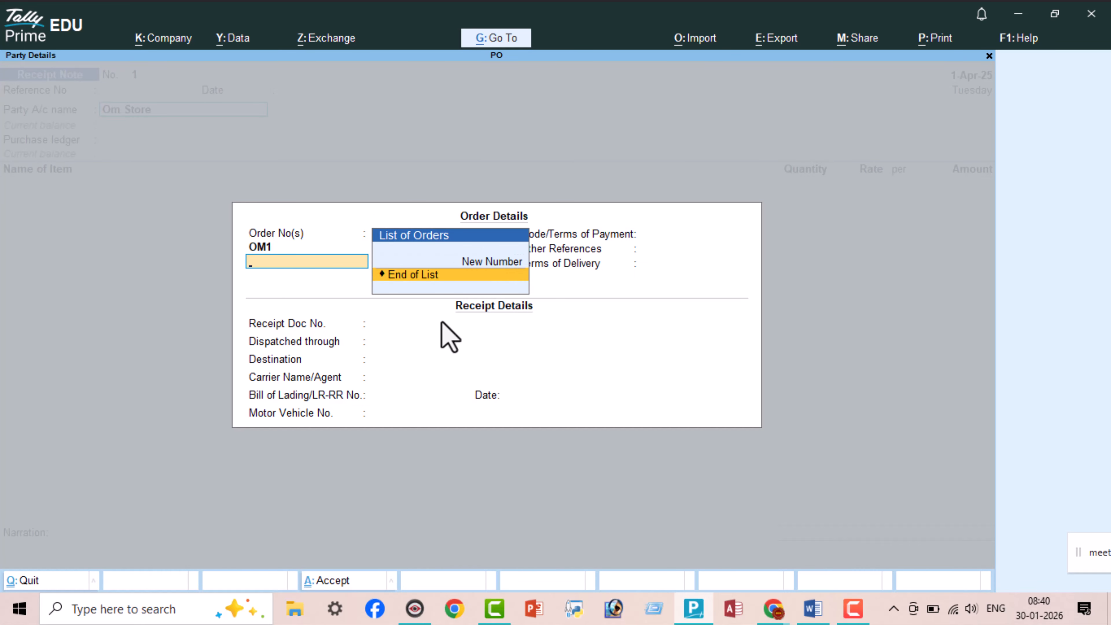
{"action": "key", "text": "Return"}
{"action": "key", "text": "Return"}
{"action": "key", "text": "Return"}
{"action": "key", "text": "Return"}
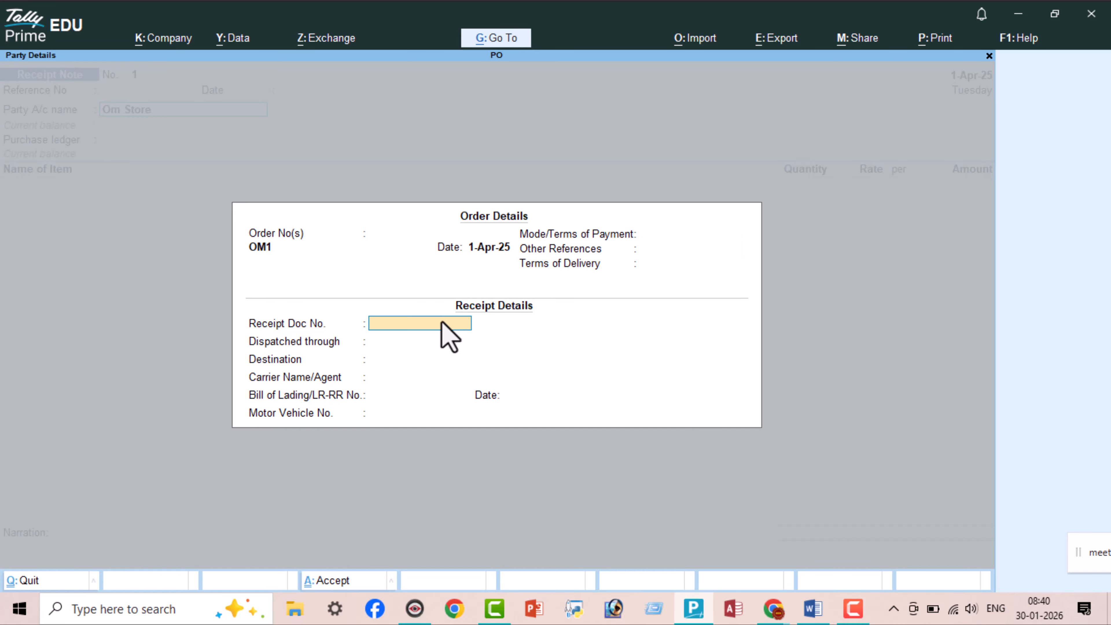
Step: Leave the receipt details blank and accept Om Store's party details with Purchase A/c as the purchase ledger
{"action": "key", "text": "Return"}
{"action": "key", "text": "Return"}
{"action": "key", "text": "Return"}
{"action": "key", "text": "Return"}
{"action": "key", "text": "Return"}
{"action": "key", "text": "Return"}
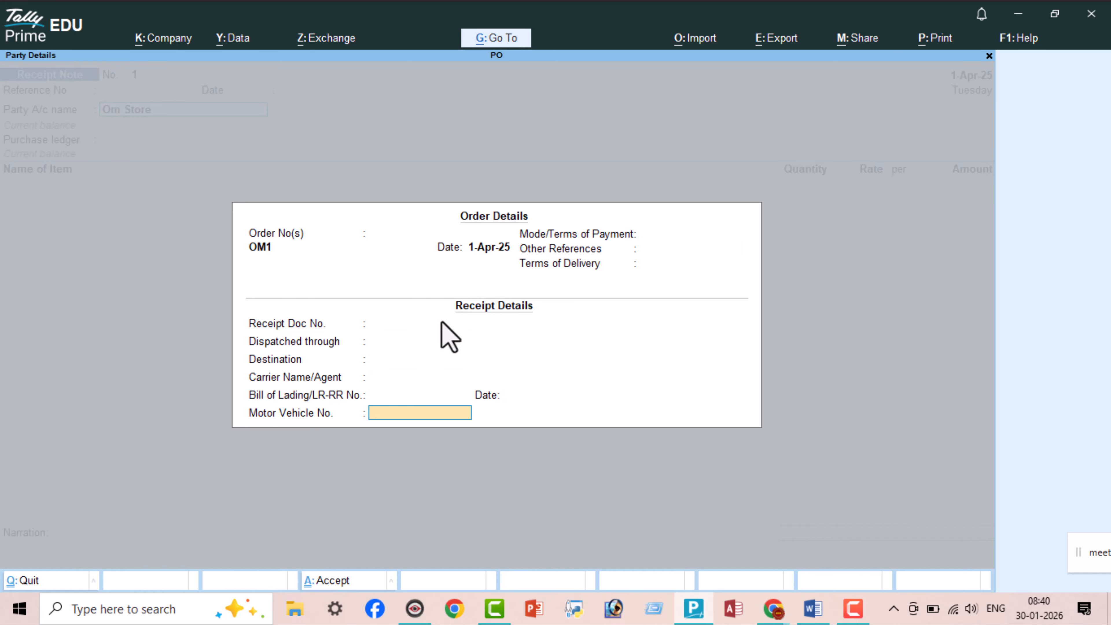
{"action": "key", "text": "Return"}
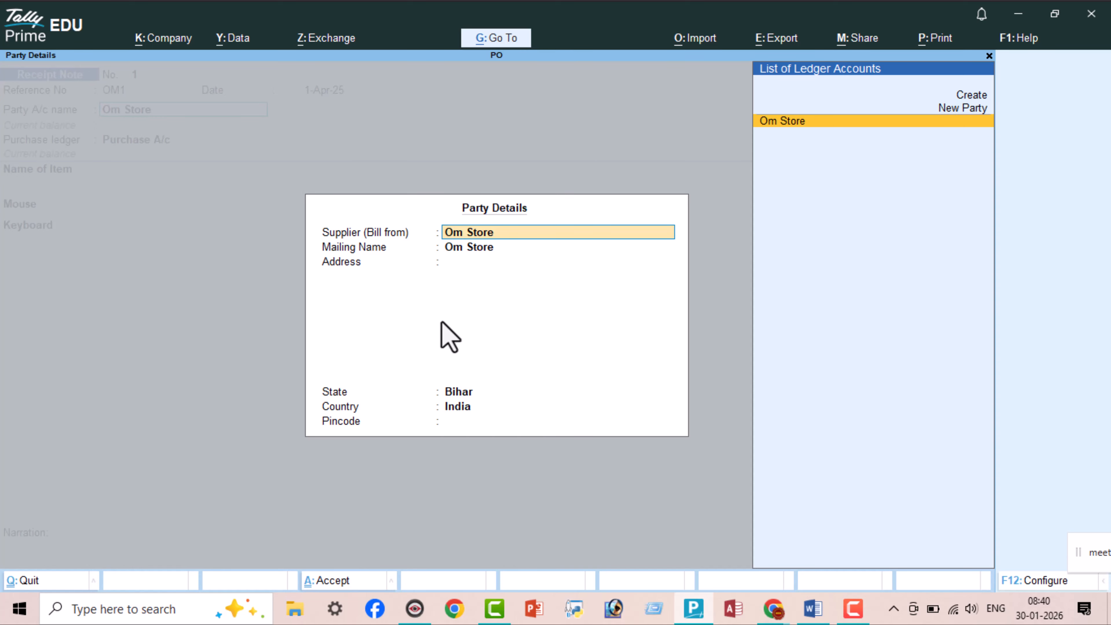
{"action": "key", "text": "ctrl+a"}
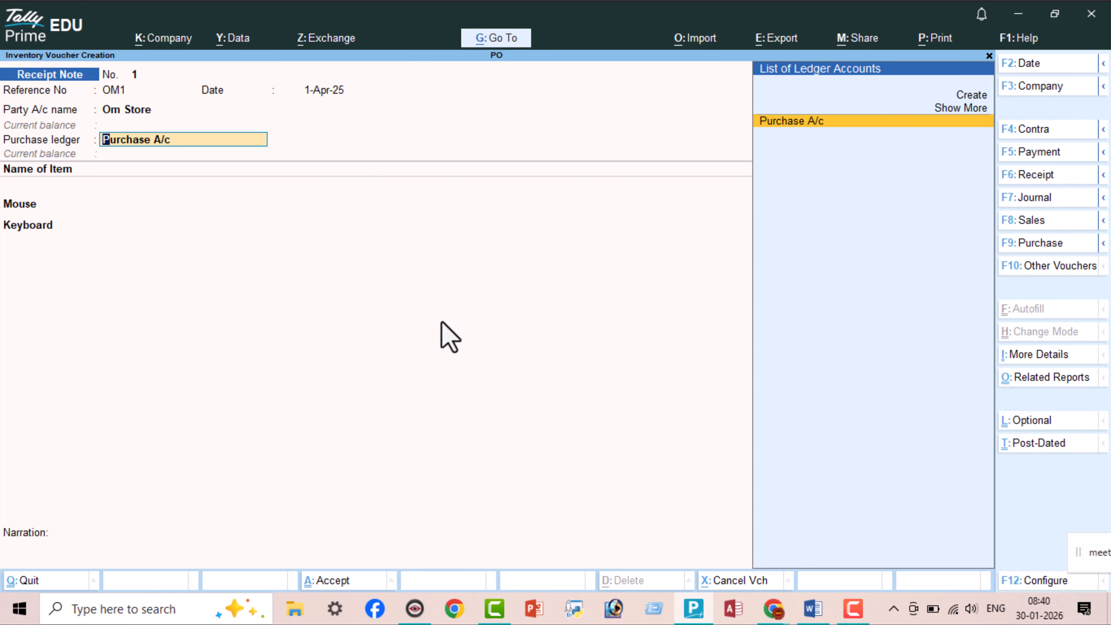
{"action": "key", "text": "Return"}
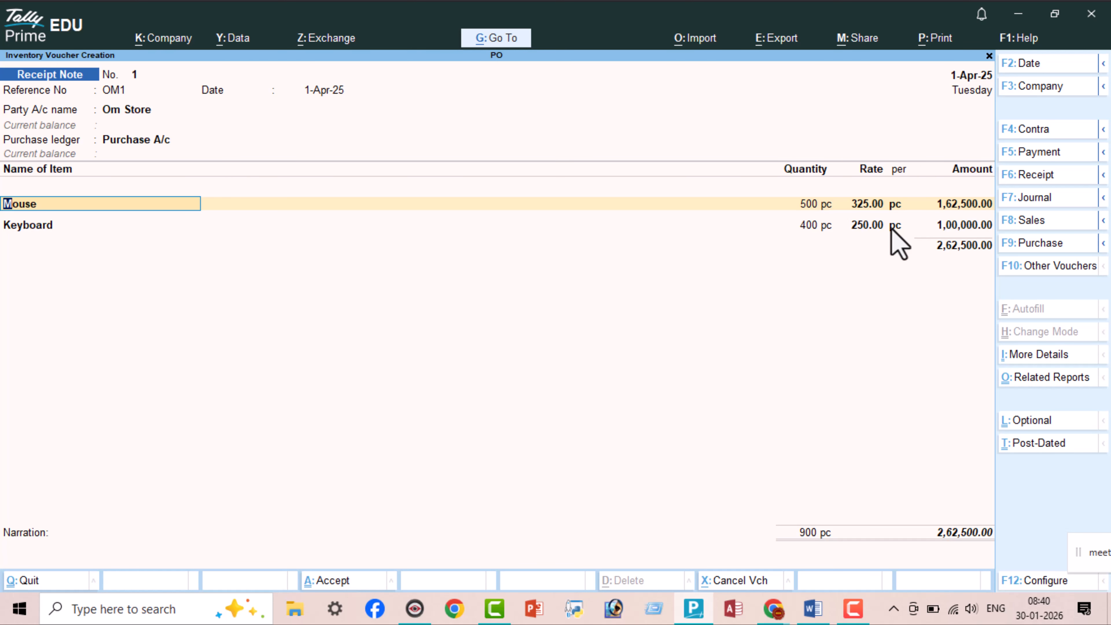
Step: Allocate the Mouse item to the new tracking number OmT1 against the linked purchase order
{"action": "key", "text": "Return"}
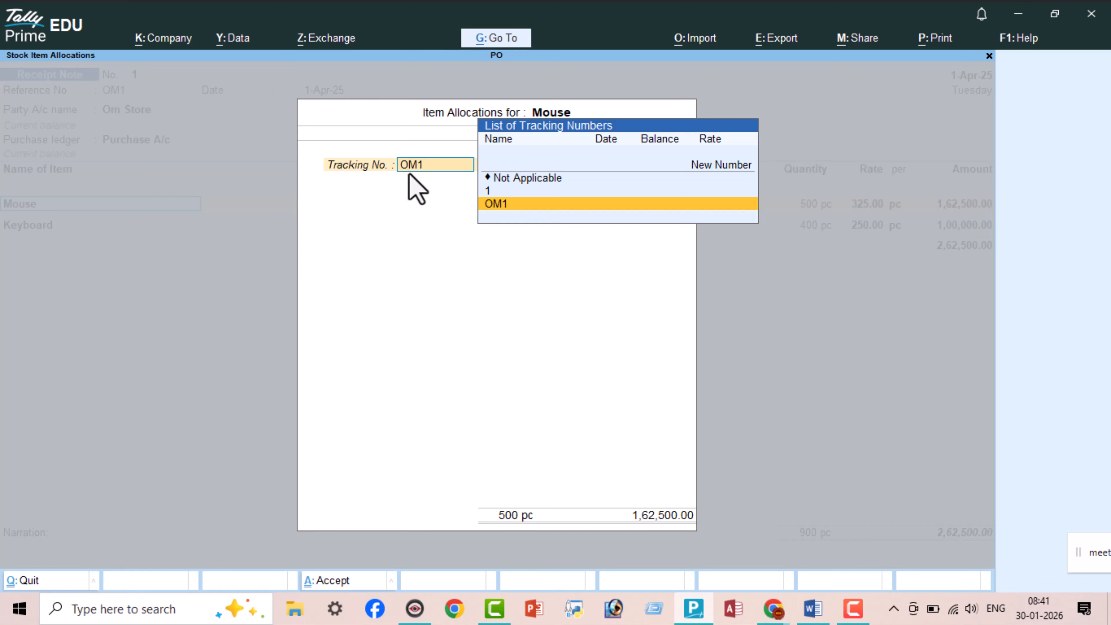
{"action": "type", "text": "Om"}
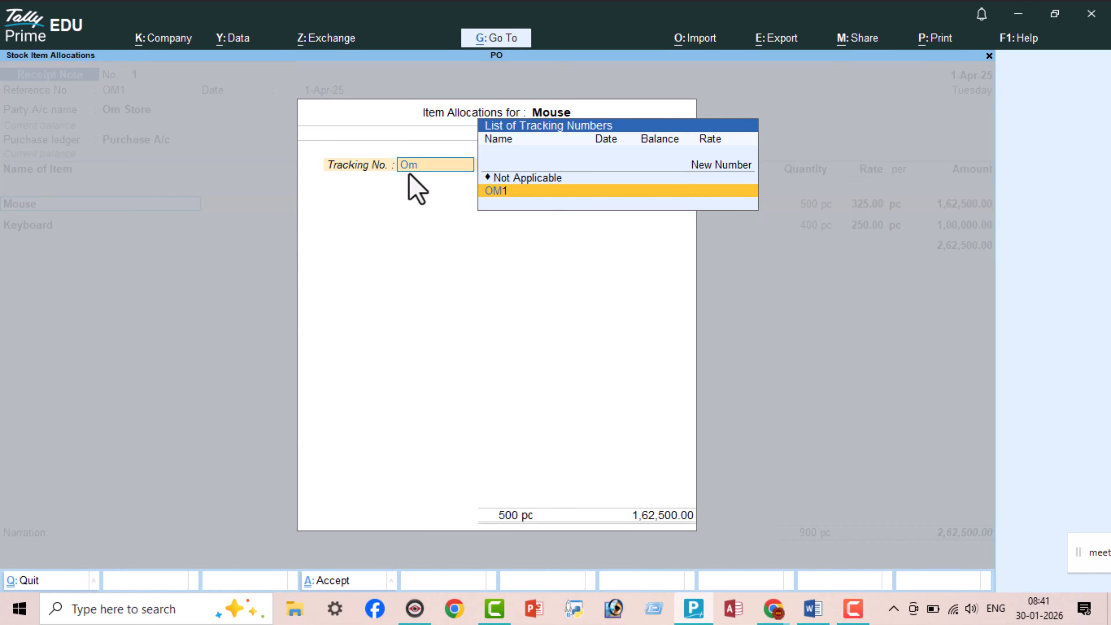
{"action": "type", "text": "T"}
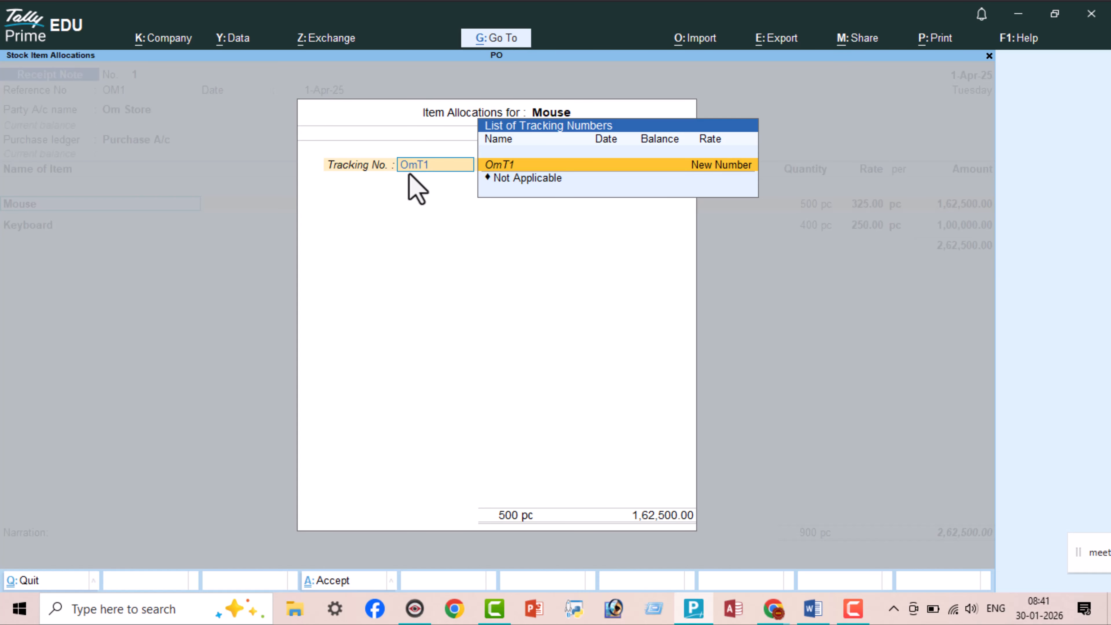
{"action": "type", "text": "1"}
{"action": "key", "text": "Return"}
{"action": "key", "text": "Return"}
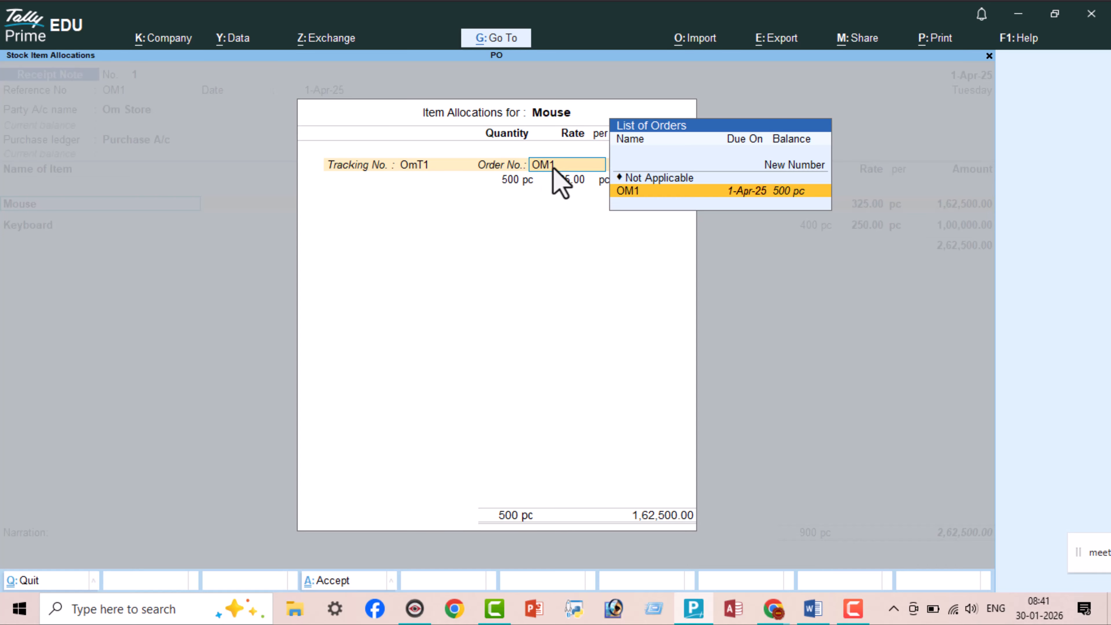
{"action": "key", "text": "Return"}
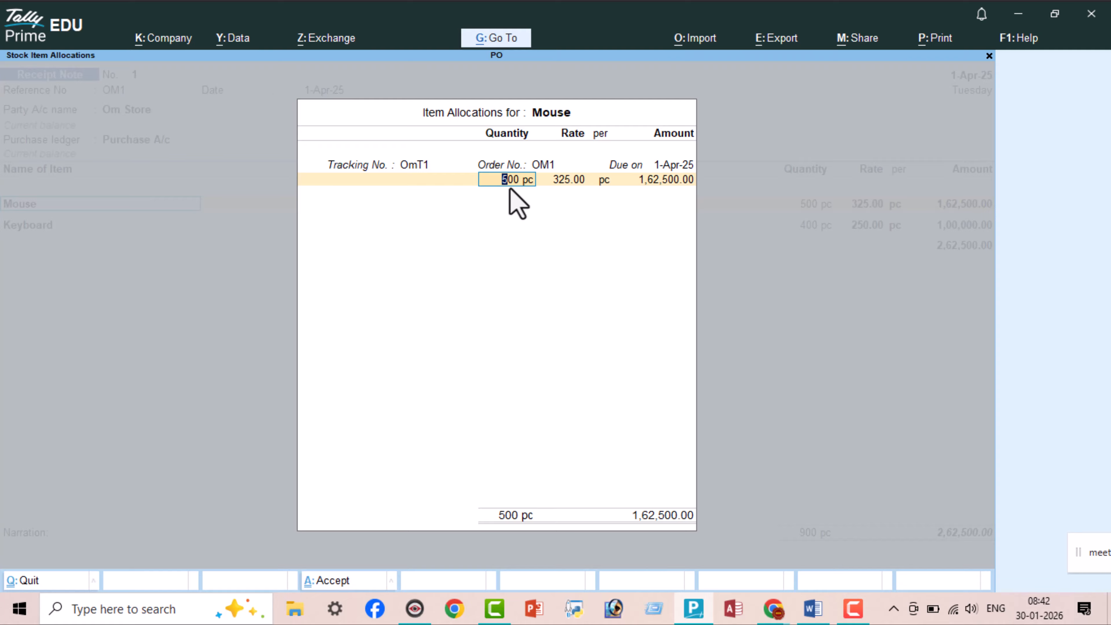
Step: Set the received Mouse quantity to 550 pc and accept the item at the rate of 325.00
{"action": "type", "text": "550"}
{"action": "key", "text": "Return"}
{"action": "key", "text": "Return"}
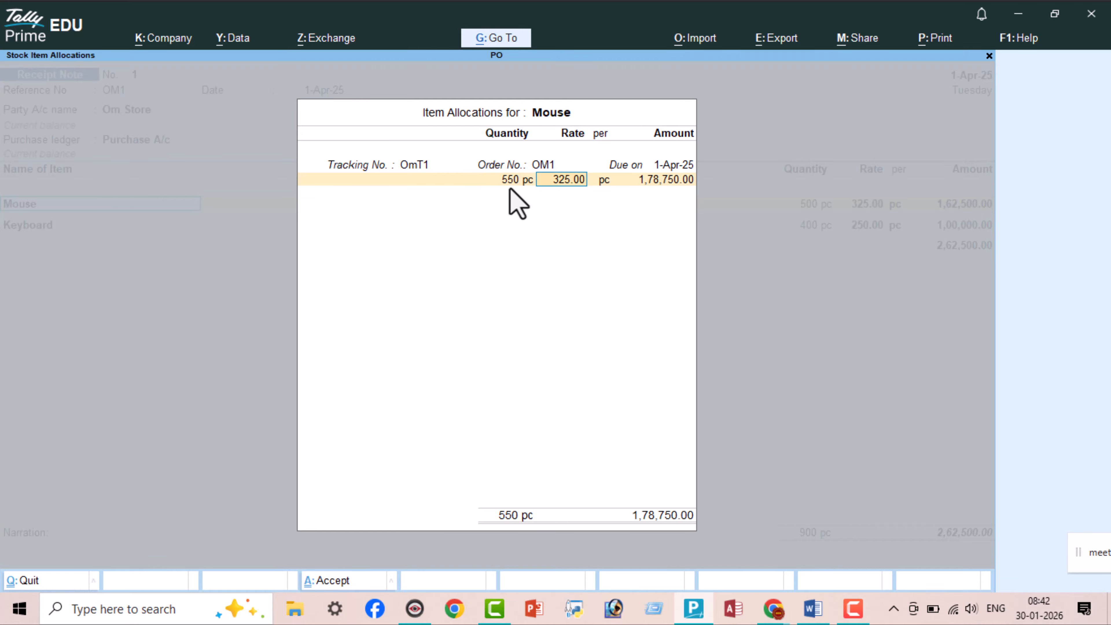
{"action": "key", "text": "Return"}
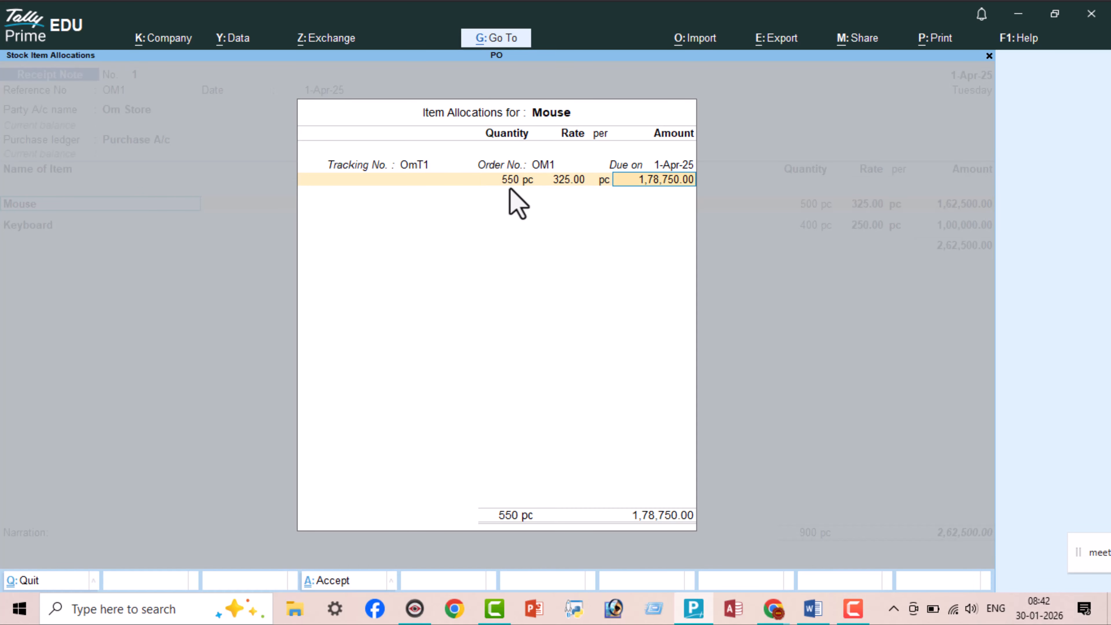
{"action": "key", "text": "Return"}
{"action": "key", "text": "Return"}
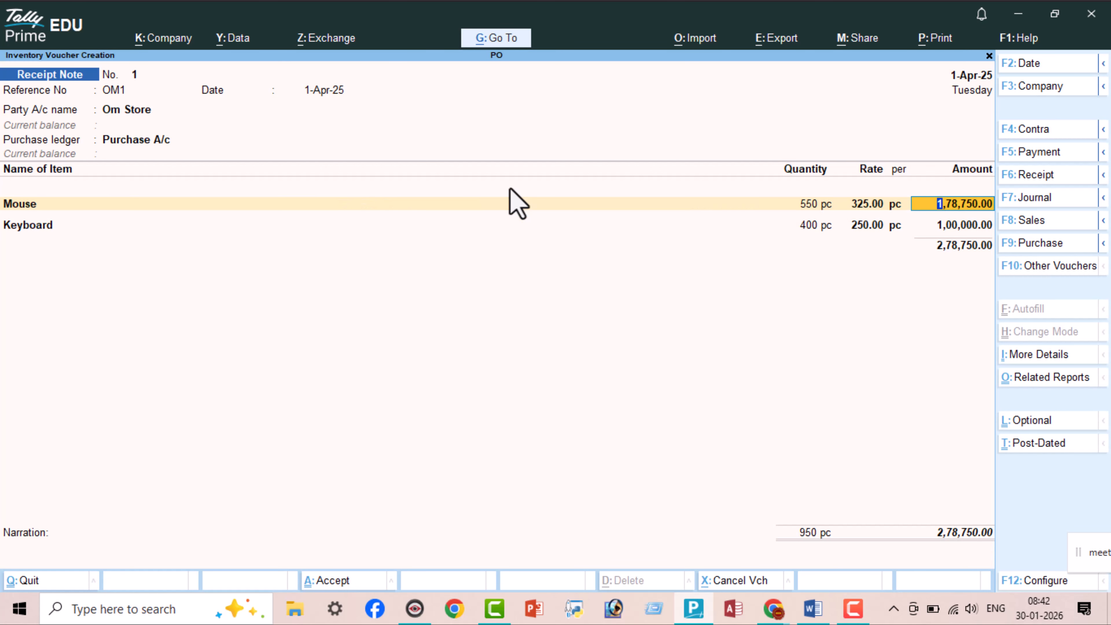
{"action": "key", "text": "Return"}
Step: Allocate the Keyboard item to tracking number Omt1 against the linked purchase order, keeping 400 pc at 250.00
{"action": "key", "text": "Return"}
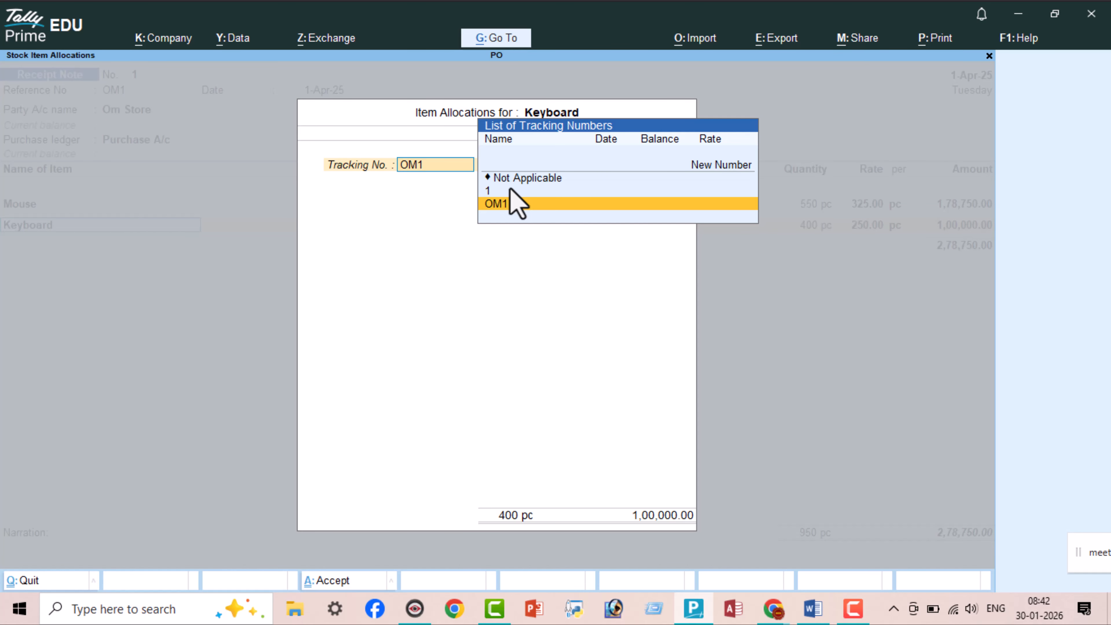
{"action": "type", "text": "Omt1"}
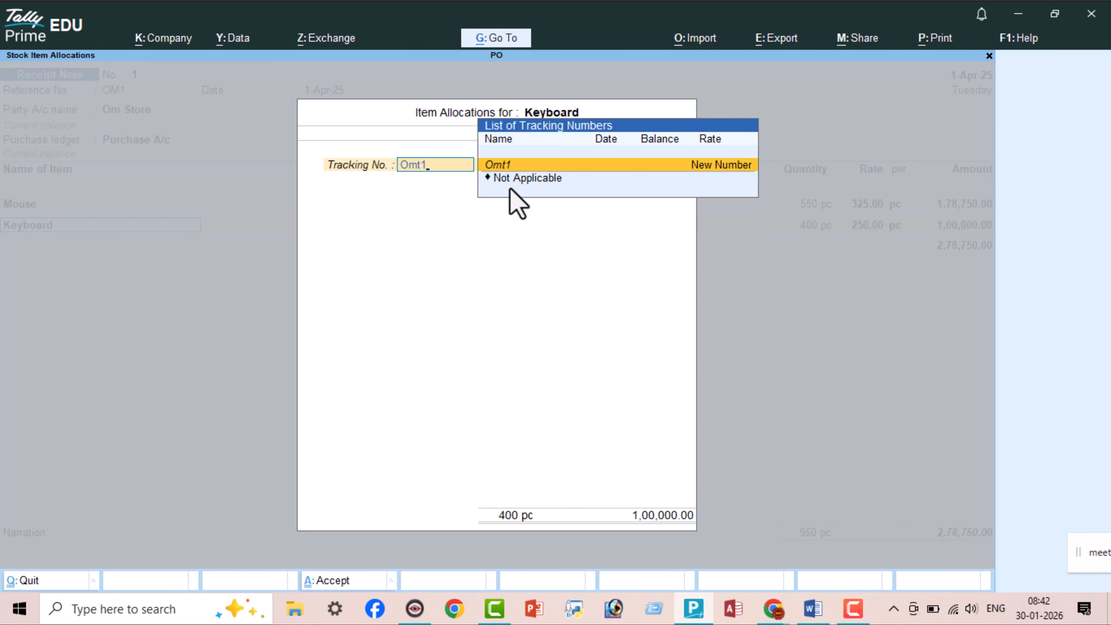
{"action": "key", "text": "Return"}
{"action": "key", "text": "Return"}
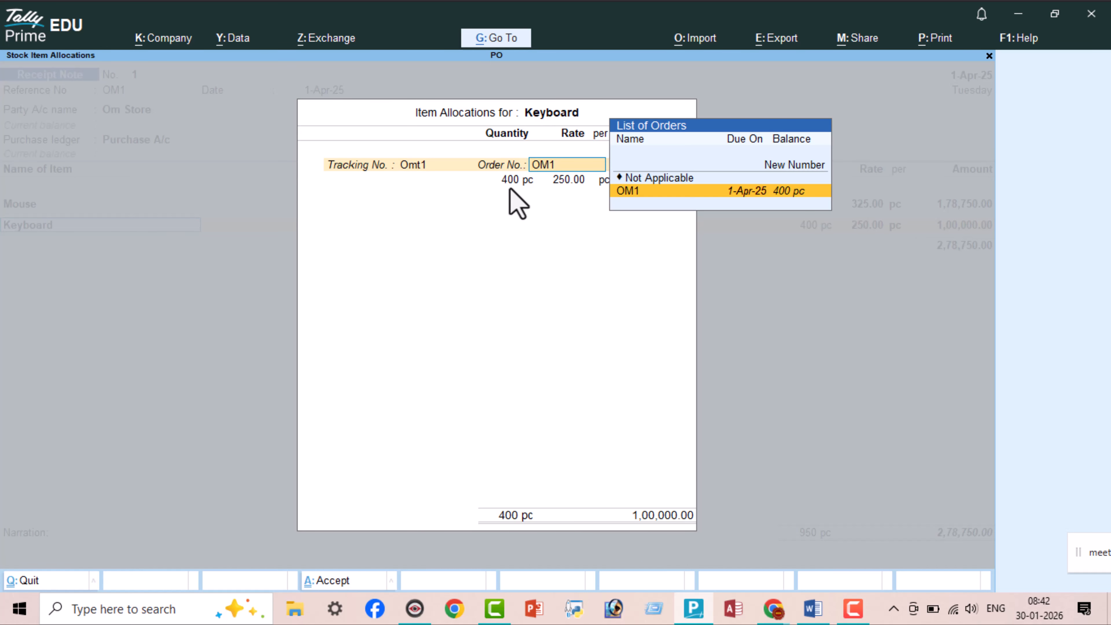
{"action": "key", "text": "Return"}
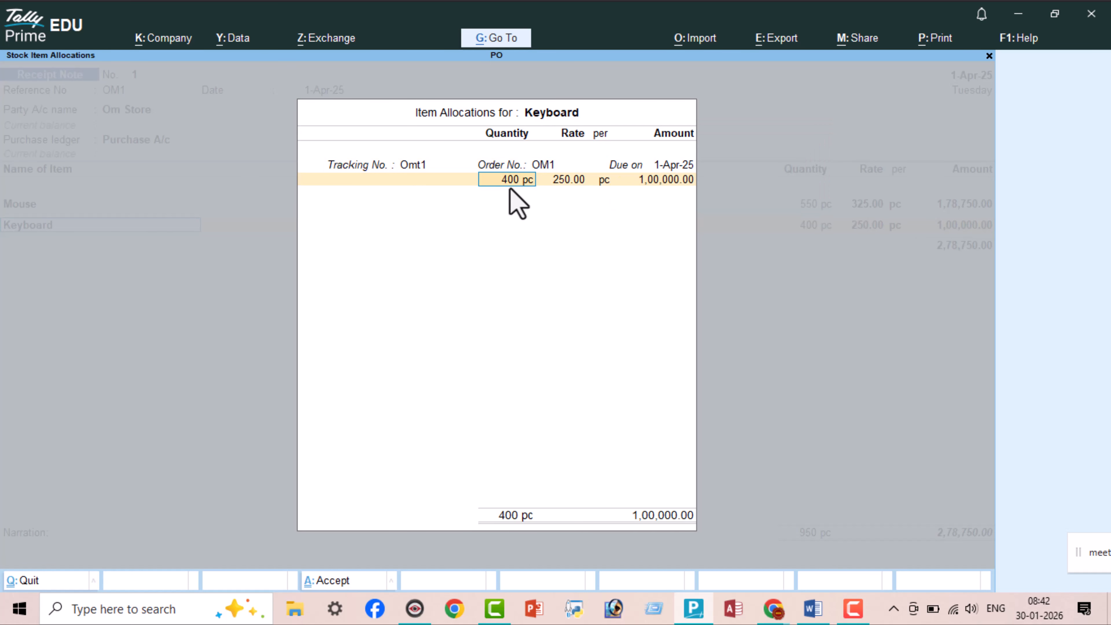
{"action": "key", "text": "Return"}
{"action": "key", "text": "Return"}
{"action": "key", "text": "Return"}
{"action": "key", "text": "Return"}
{"action": "key", "text": "Return"}
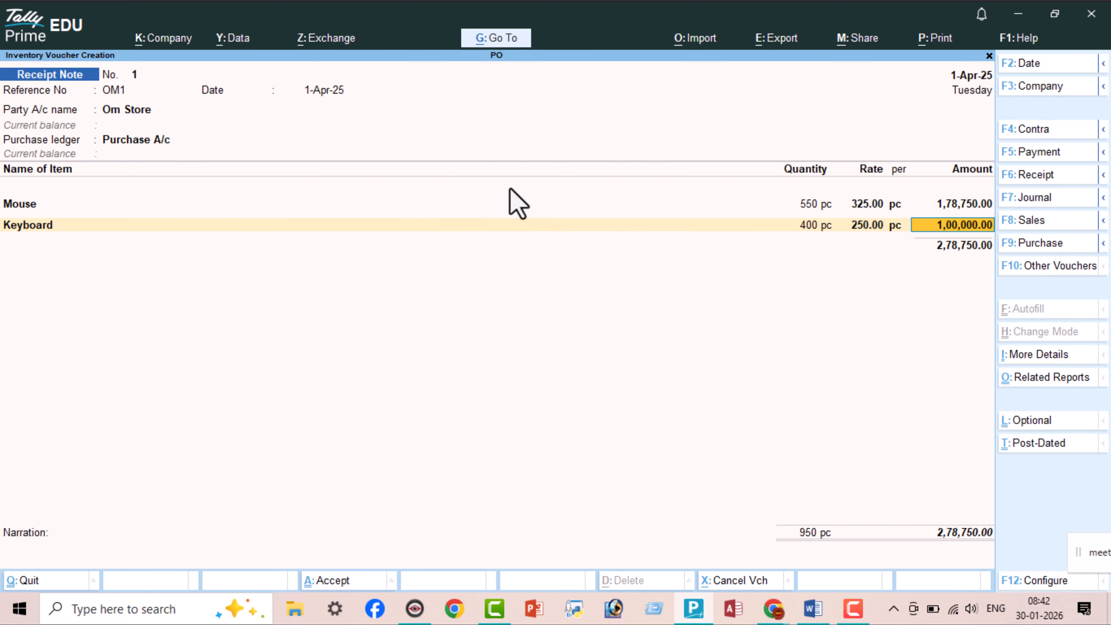
{"action": "key", "text": "Return"}
Step: End the item list without a narration and save the receipt note voucher
{"action": "key", "text": "Return"}
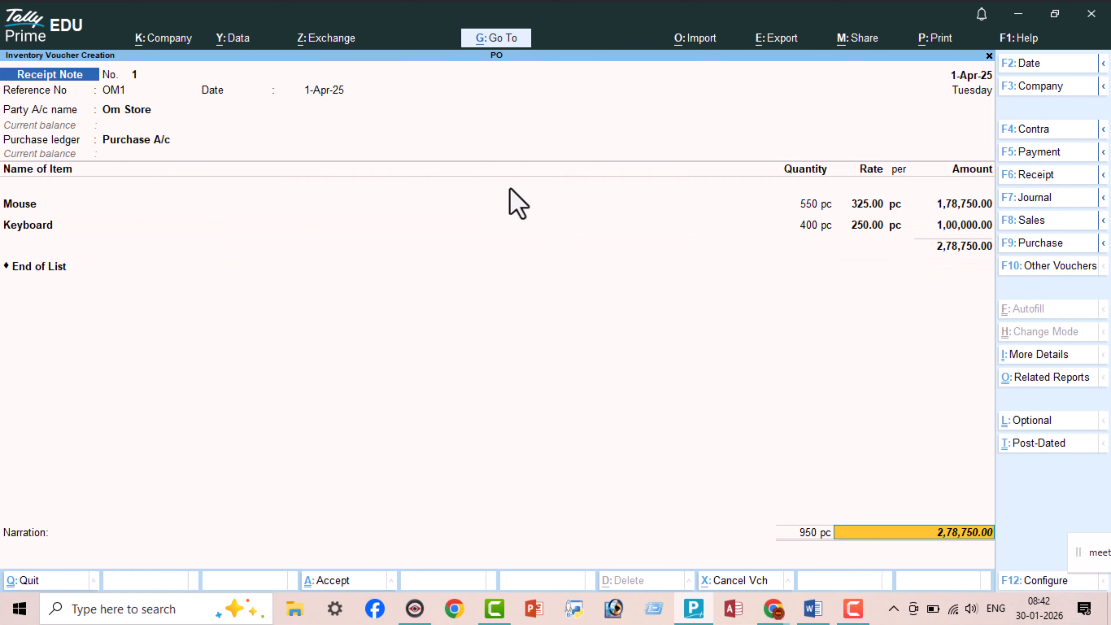
{"action": "key", "text": "Return"}
{"action": "key", "text": "Return"}
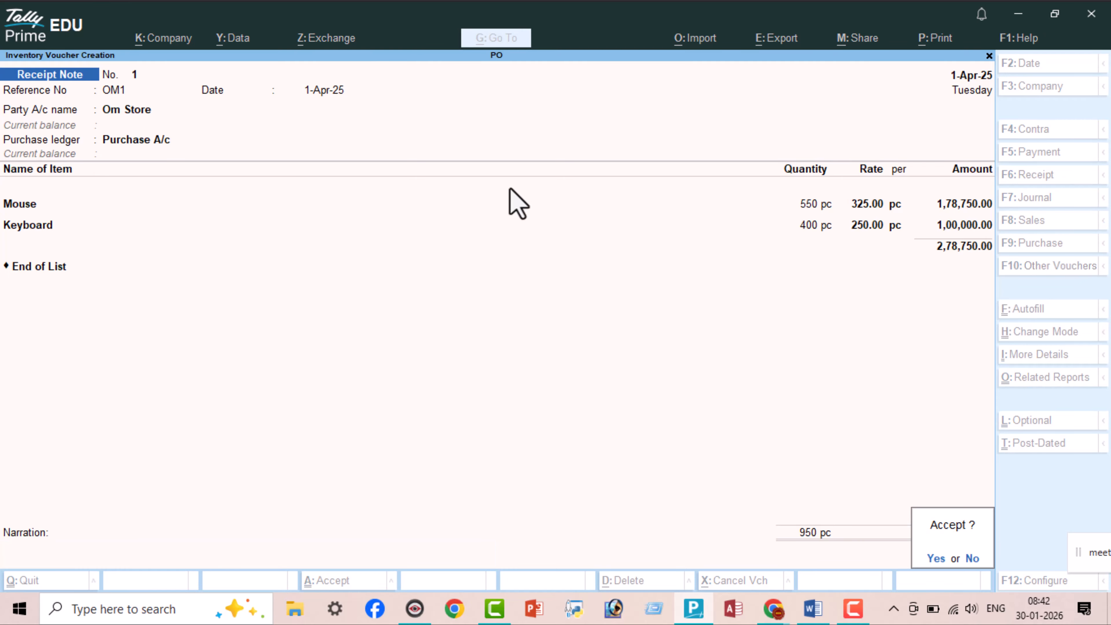
{"action": "key", "text": "Return"}
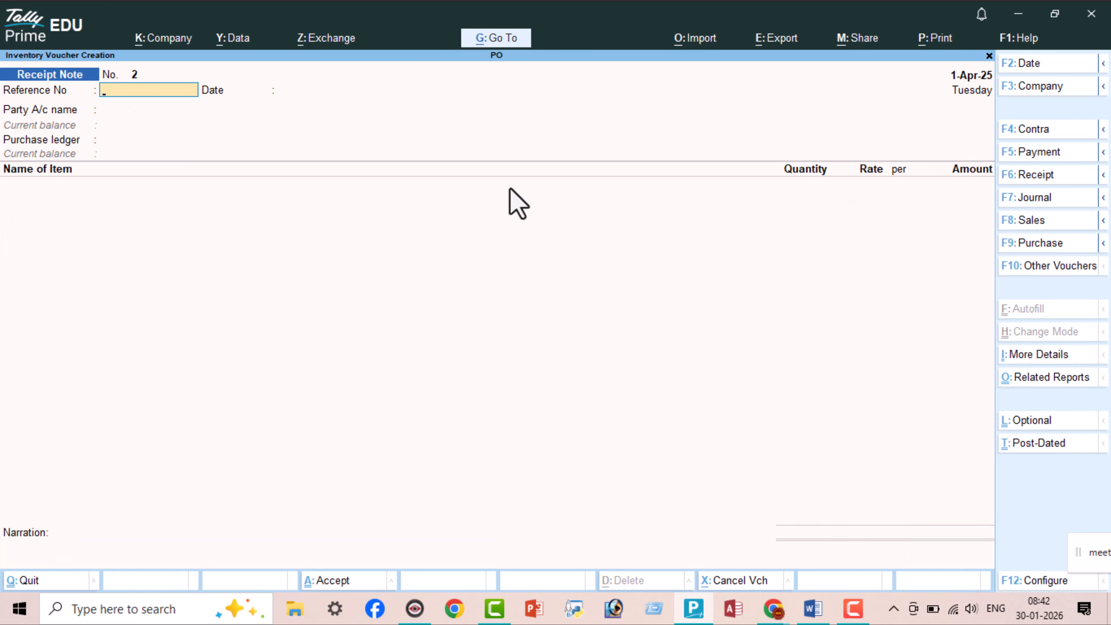
Step: Quit voucher creation and check the Keyboard and Mouse closing balances in the Stock Summary report
{"action": "key", "text": "Escape"}
{"action": "key", "text": "Return"}
{"action": "key", "text": "Down"}
{"action": "key", "text": "Down"}
{"action": "key", "text": "Down"}
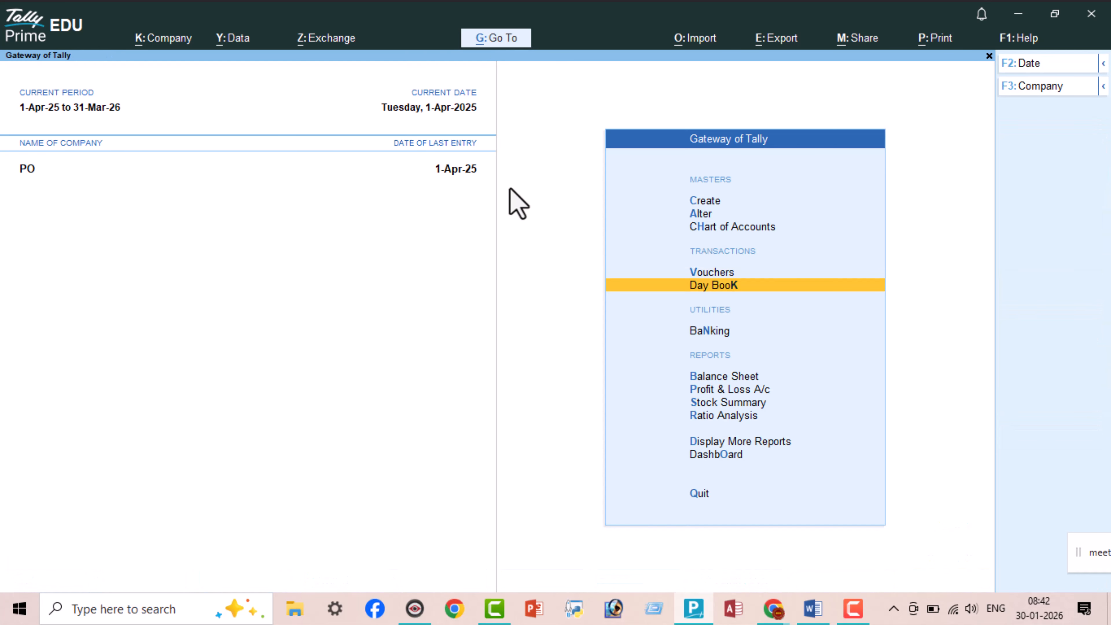
{"action": "key", "text": "Down"}
{"action": "key", "text": "Down"}
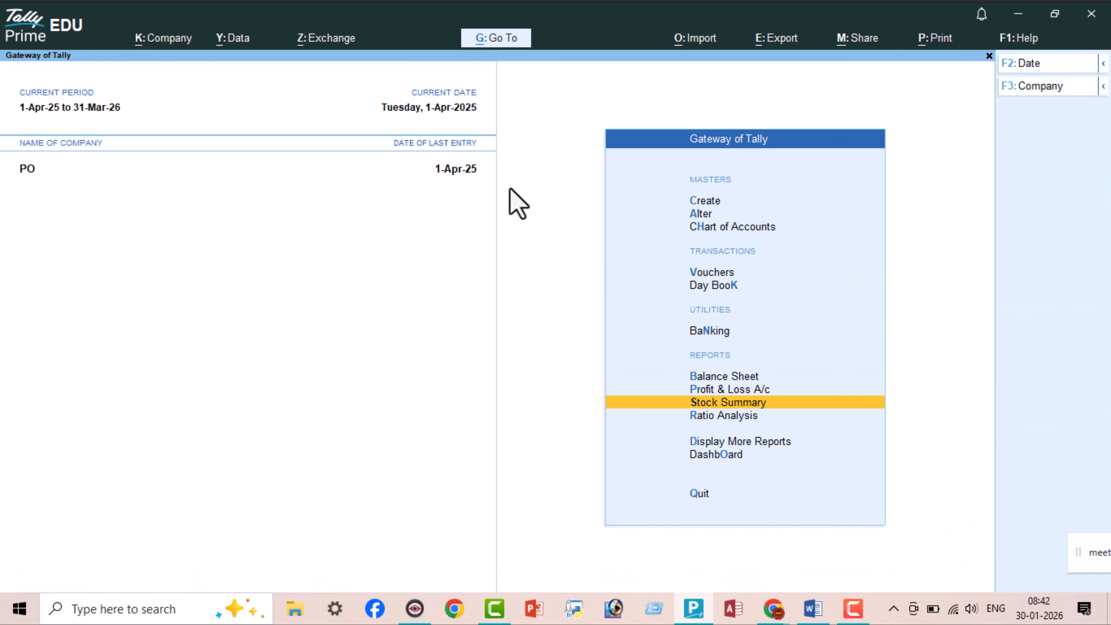
{"action": "key", "text": "Return"}
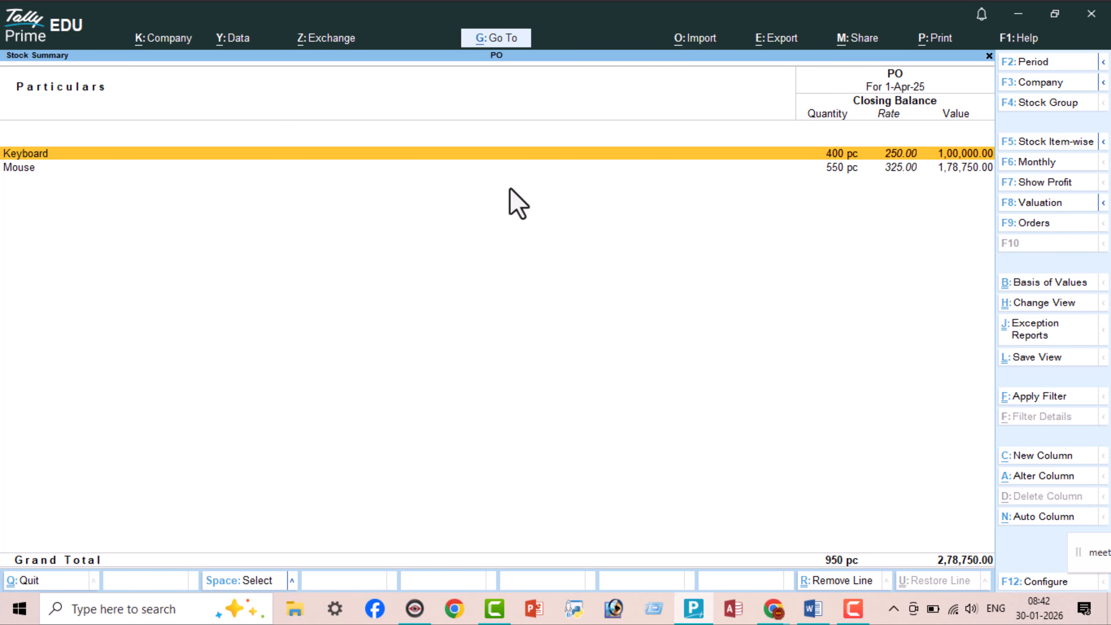
{"action": "key", "text": "Down"}
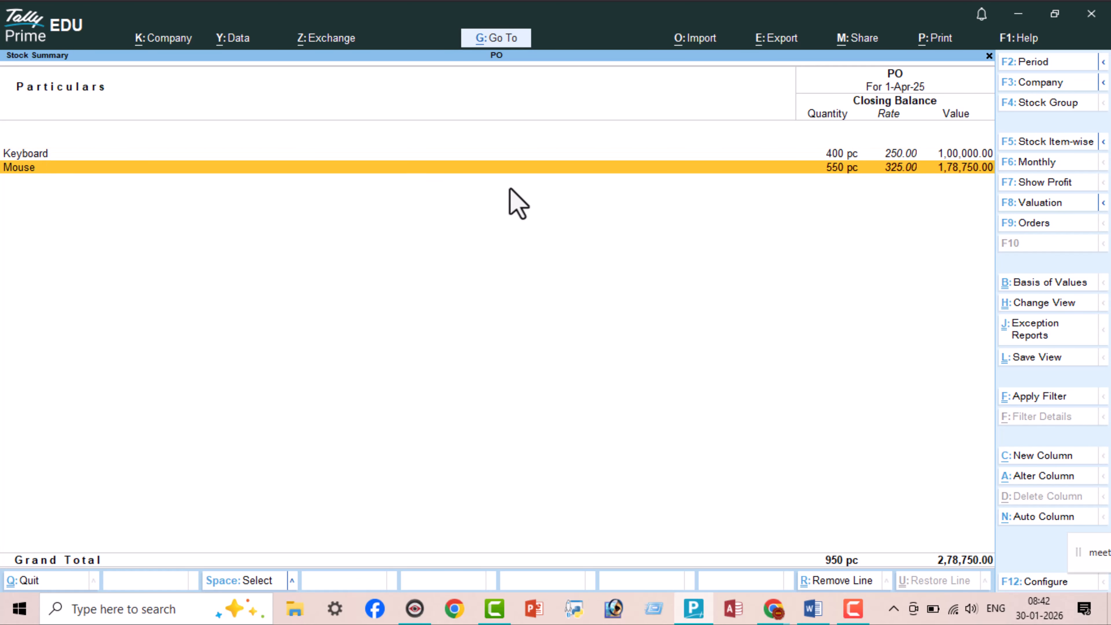
{"action": "key", "text": "Up"}
{"action": "key", "text": "Down"}
Step: Switch to the Word document and add "(Tracking No)" after Receipt Note in the purchase flow line
{"action": "left_click", "coordinate": [812, 608]}
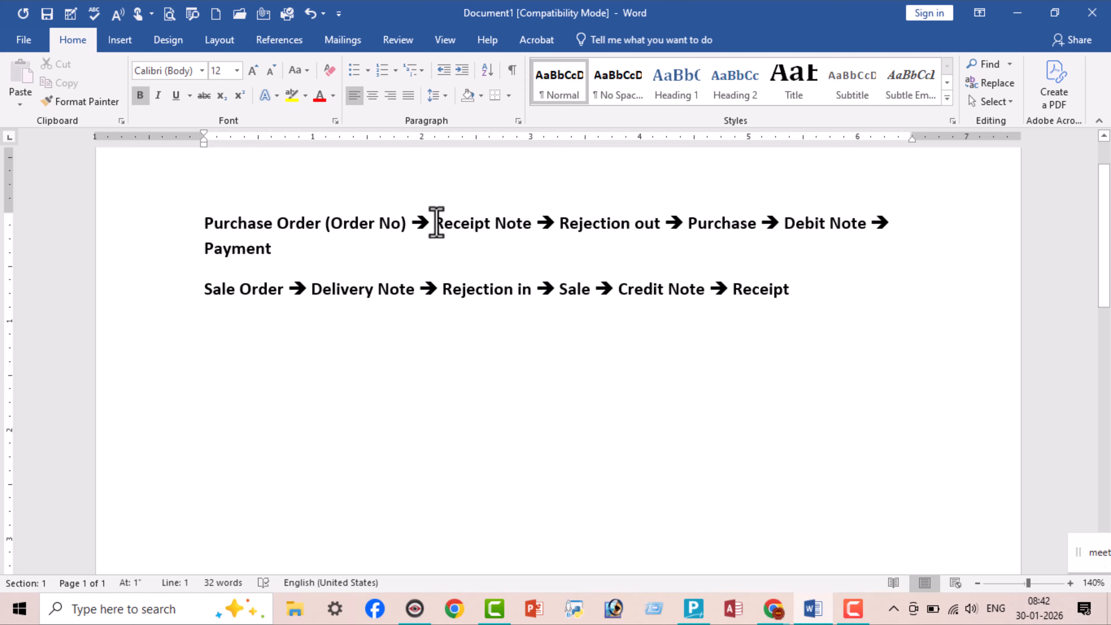
{"action": "left_click_drag", "start_coordinate": [434, 223], "coordinate": [530, 231]}
{"action": "left_click", "coordinate": [531, 231]}
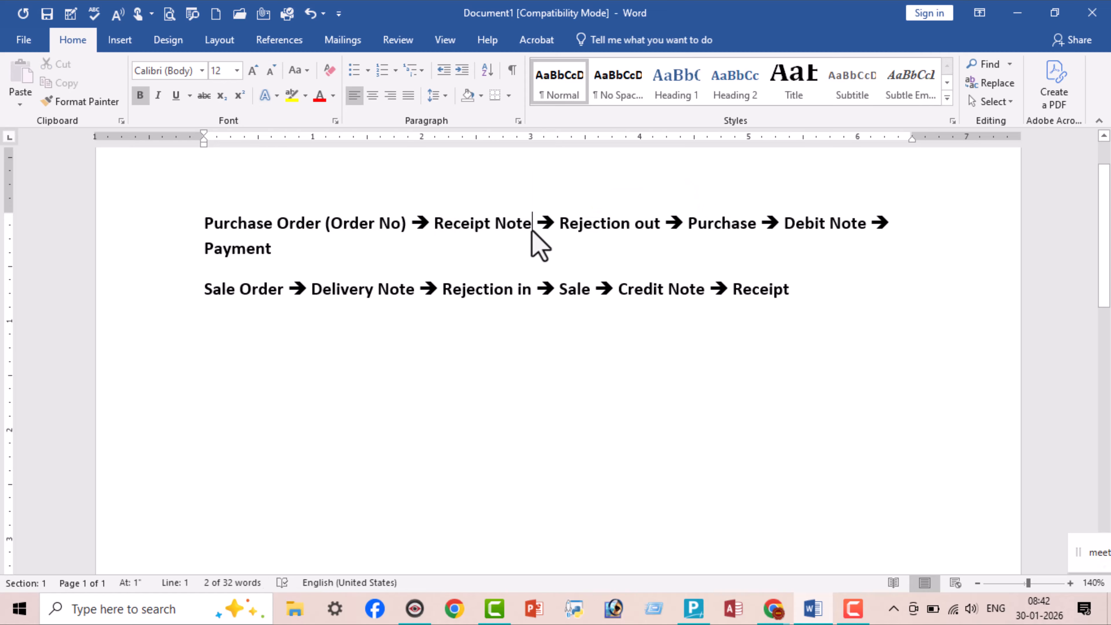
{"action": "type", "text": "(Tra"}
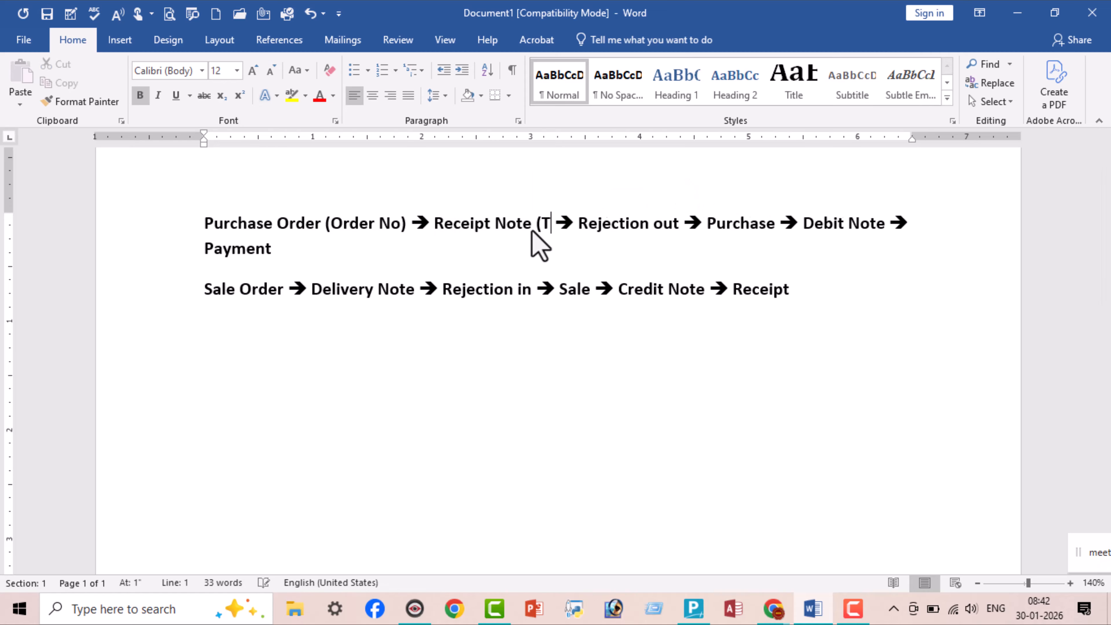
{"action": "type", "text": "cking N"}
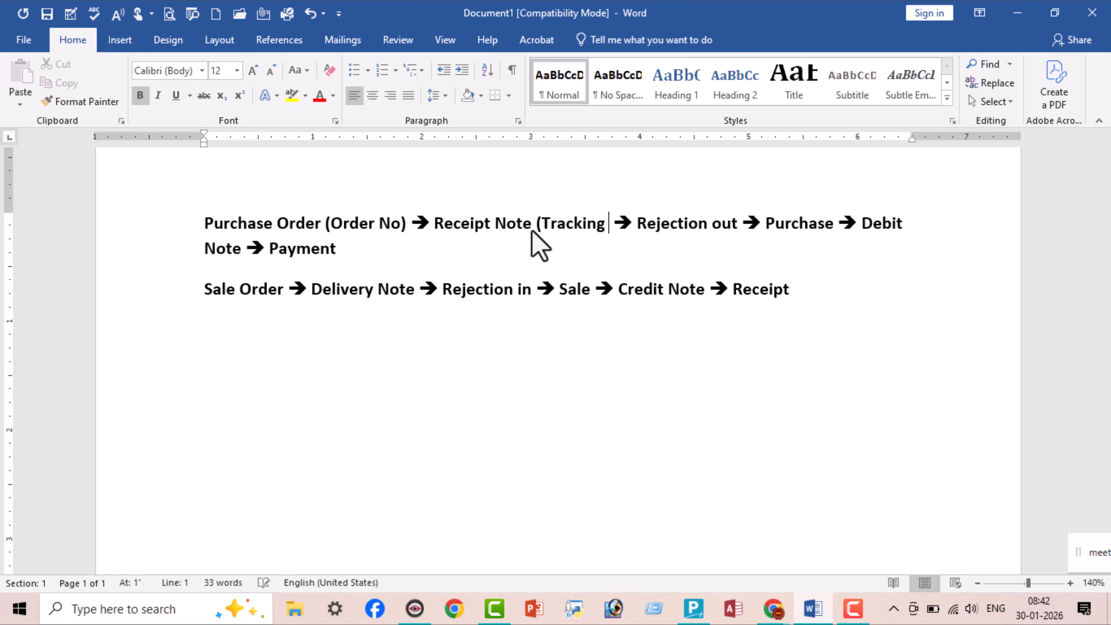
{"action": "type", "text": "o)"}
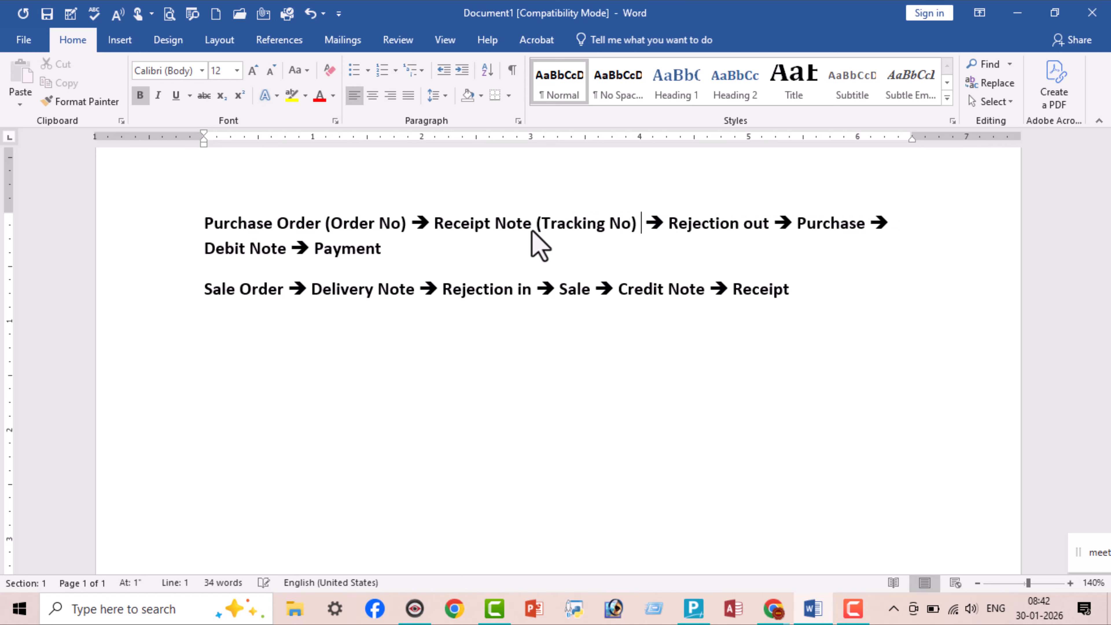
{"action": "left_click_drag", "start_coordinate": [646, 223], "coordinate": [768, 238]}
{"action": "left_click", "coordinate": [741, 235]}
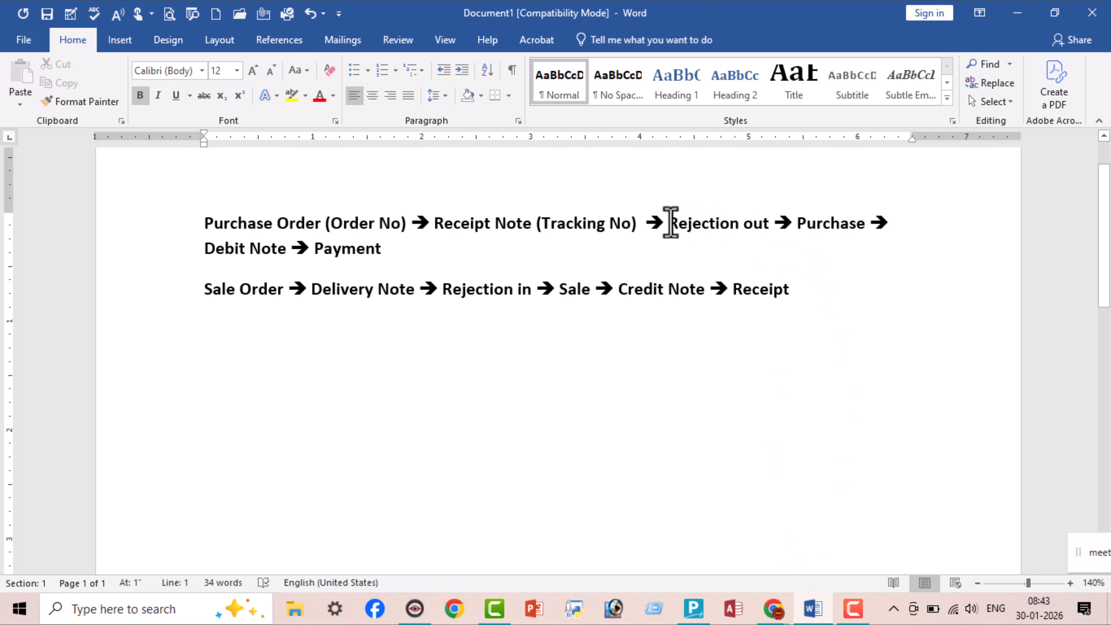
Step: Highlight "Rejection out" in the Word flow, switch to Tally Prime and examine the Mouse item's April vouchers from the Stock Summary
{"action": "left_click_drag", "start_coordinate": [669, 222], "coordinate": [772, 240]}
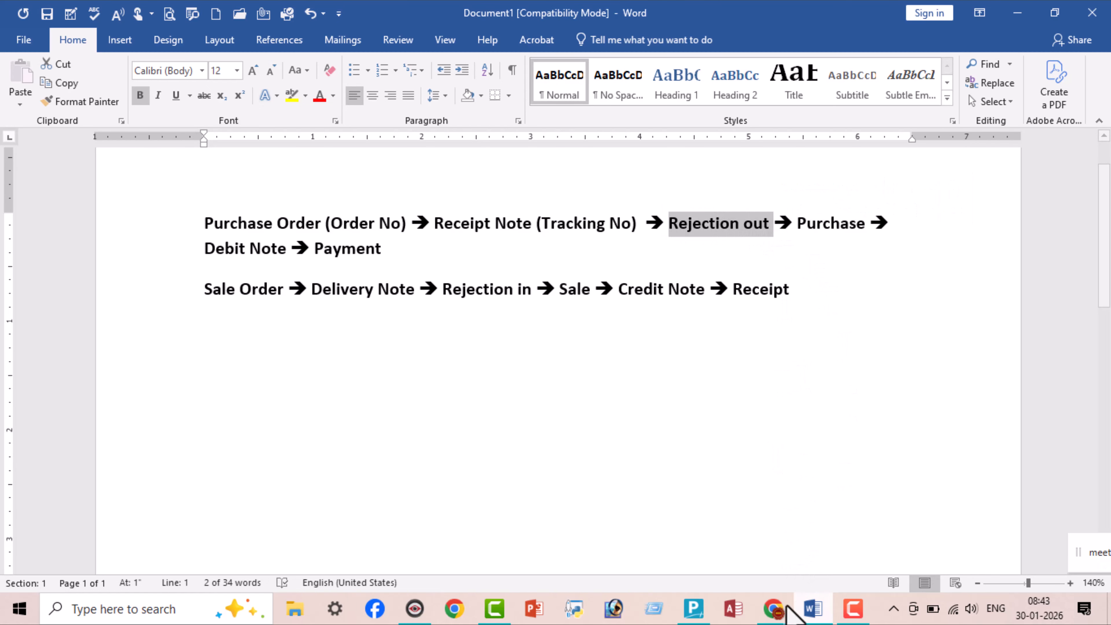
{"action": "left_click", "coordinate": [695, 618]}
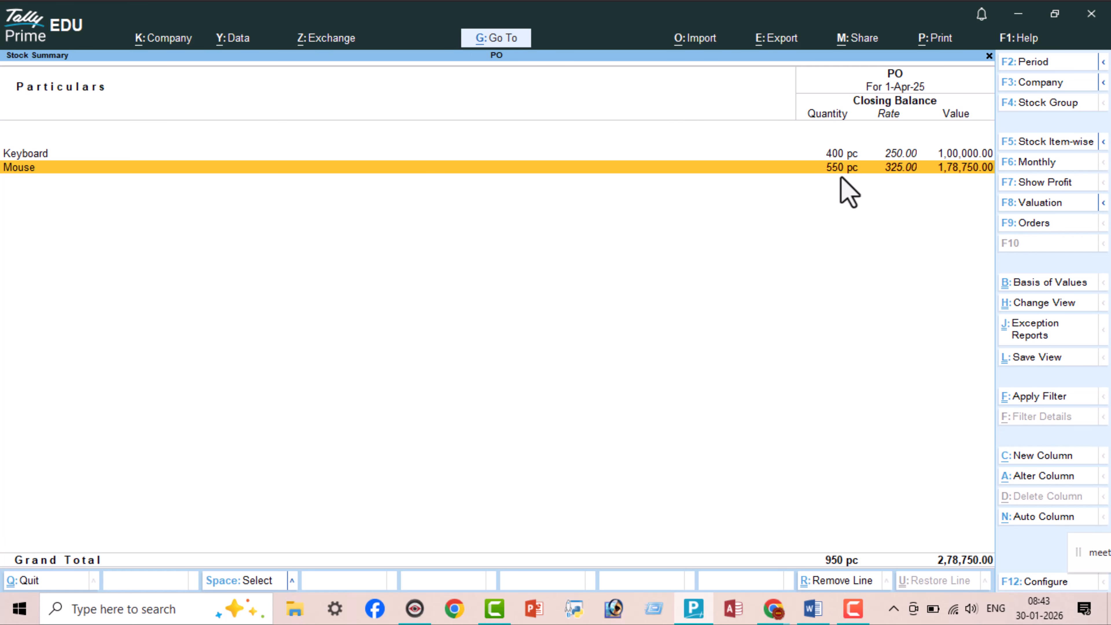
{"action": "key", "text": "Return"}
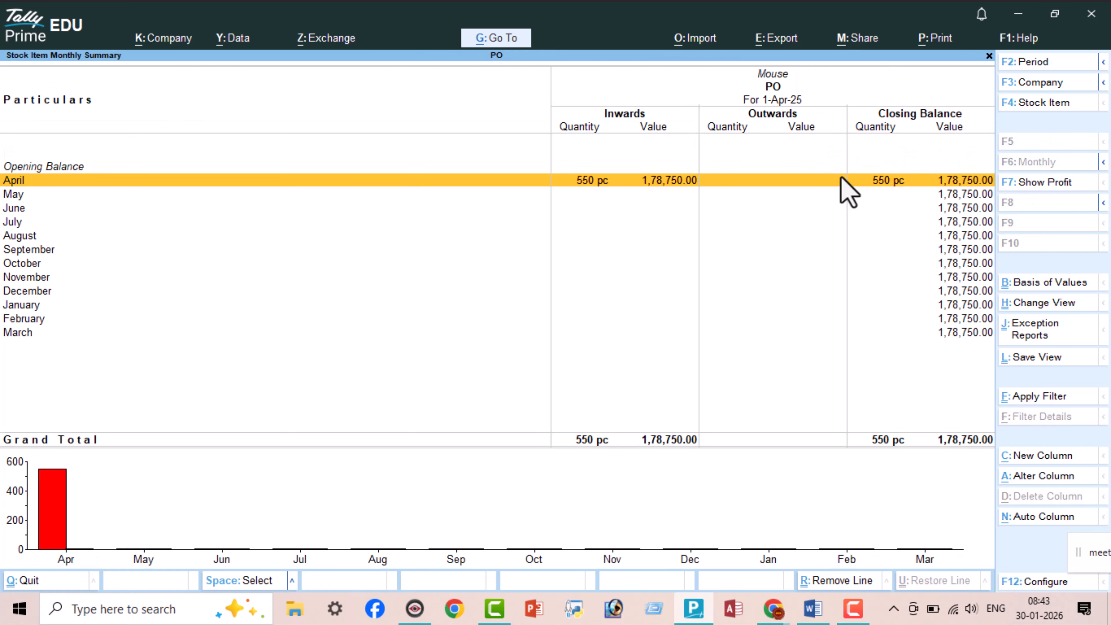
{"action": "key", "text": "Return"}
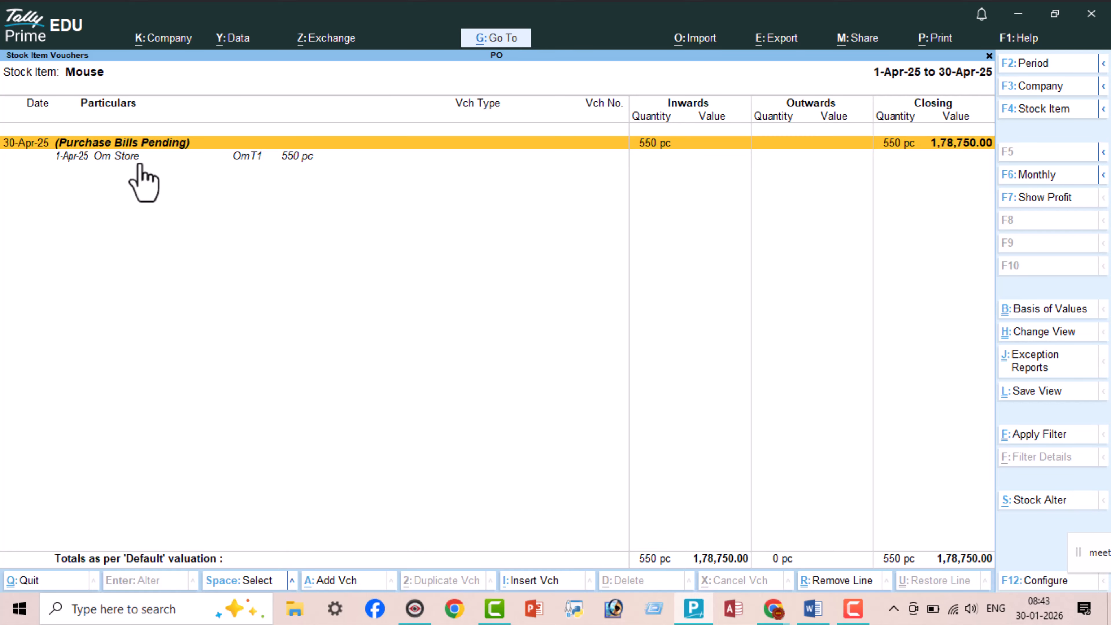
{"action": "key", "text": "Escape"}
{"action": "key", "text": "Escape"}
{"action": "key", "text": "Escape"}
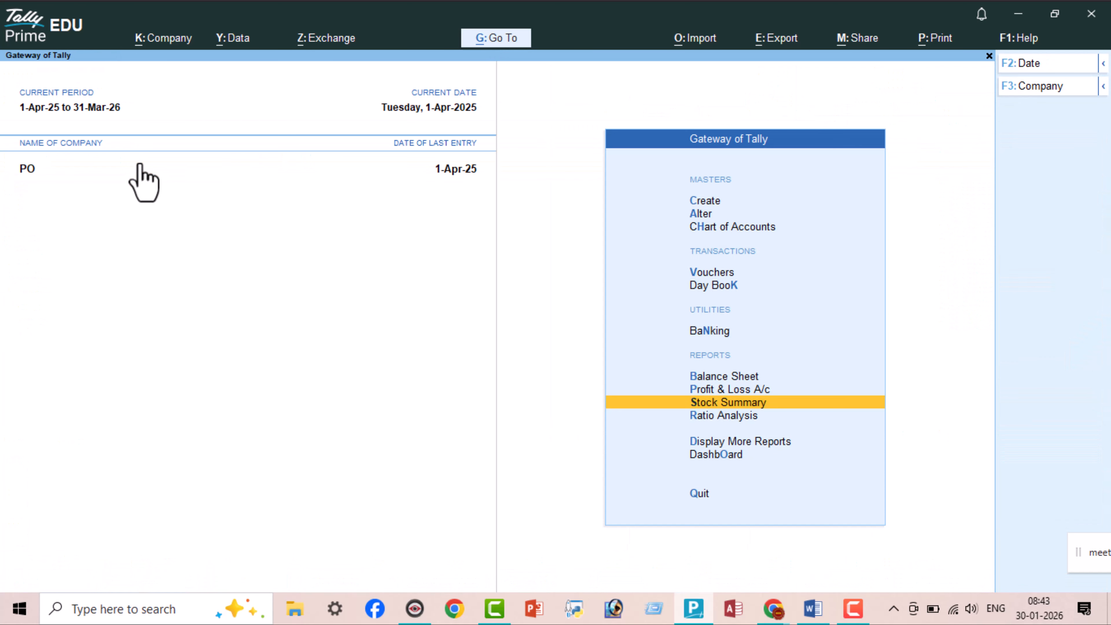
Step: View the Balance Sheet in detailed form and examine the Sundry Creditors group behind the liabilities figure
{"action": "key", "text": "Up"}
{"action": "key", "text": "Up"}
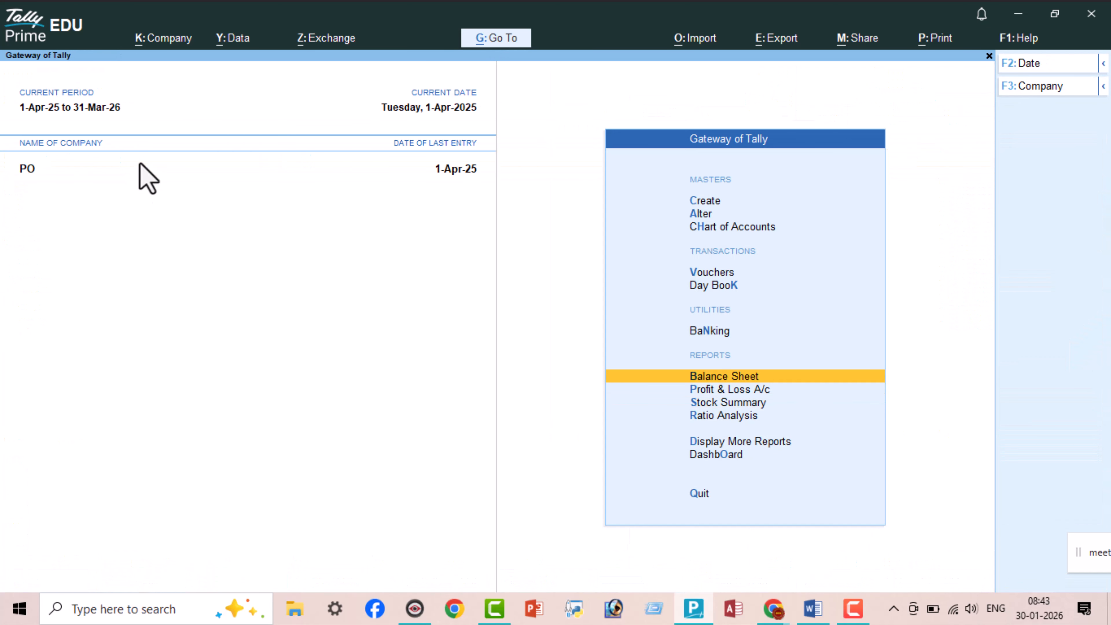
{"action": "key", "text": "Return"}
{"action": "key", "text": "alt+F5"}
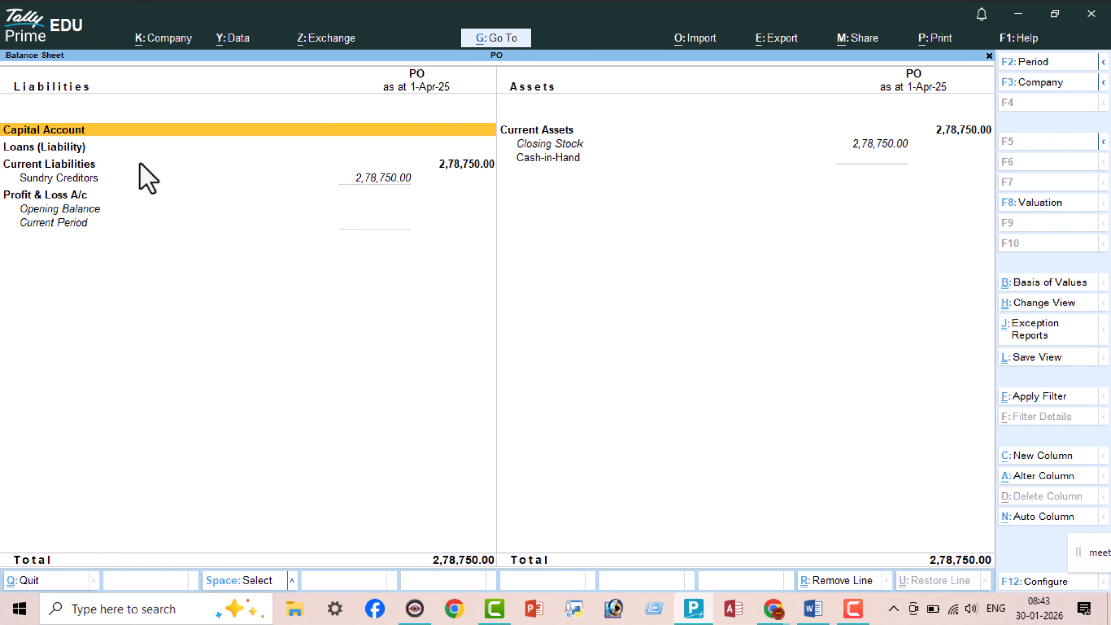
{"action": "key", "text": "Down"}
{"action": "key", "text": "Down"}
{"action": "key", "text": "Down"}
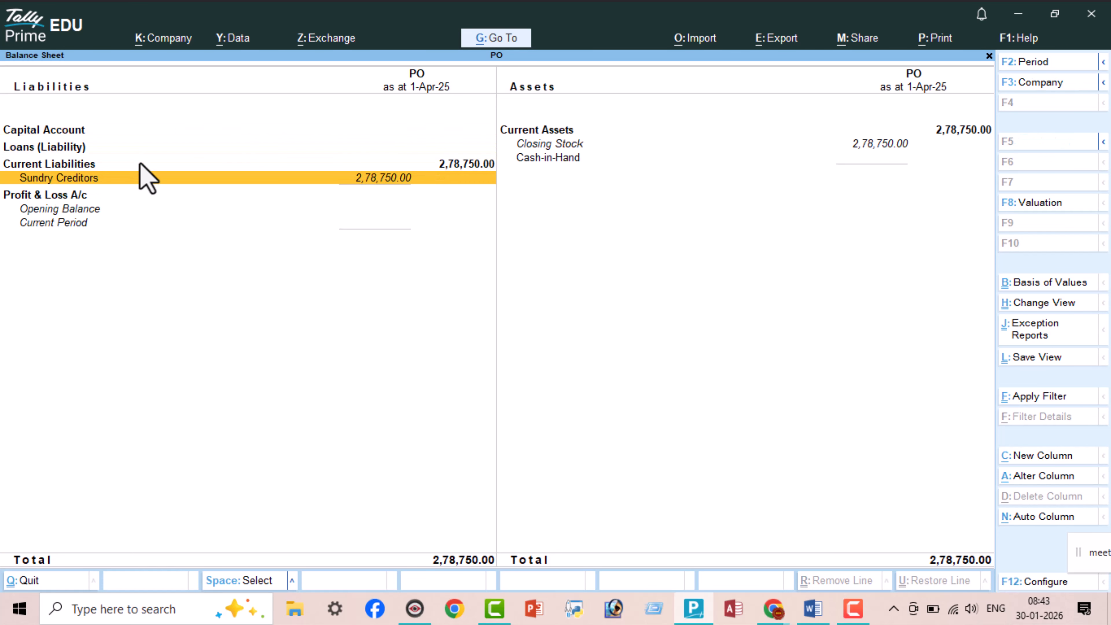
{"action": "key", "text": "Return"}
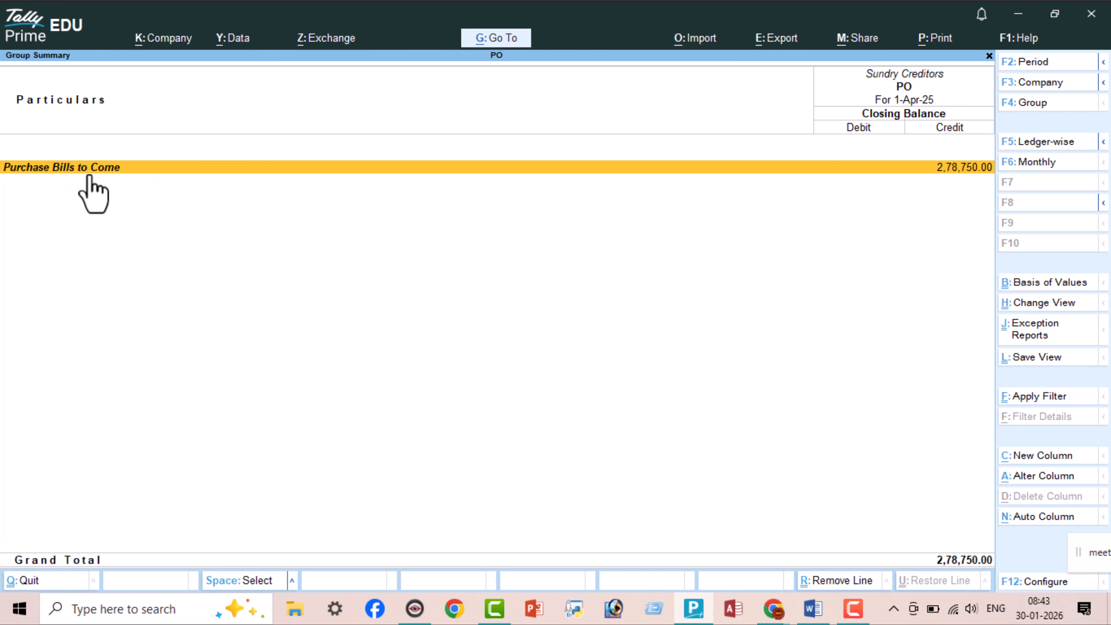
{"action": "key", "text": "Escape"}
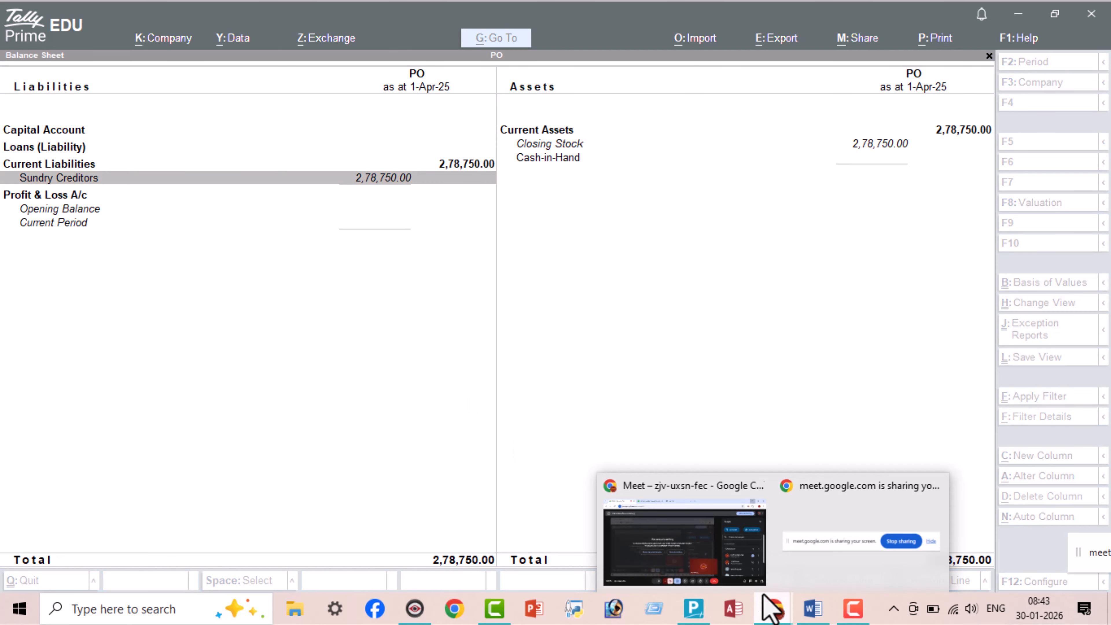
Step: Switch to the Google Meet window, admit the waiting guest, and return to Tally Prime
{"action": "left_click", "coordinate": [694, 547]}
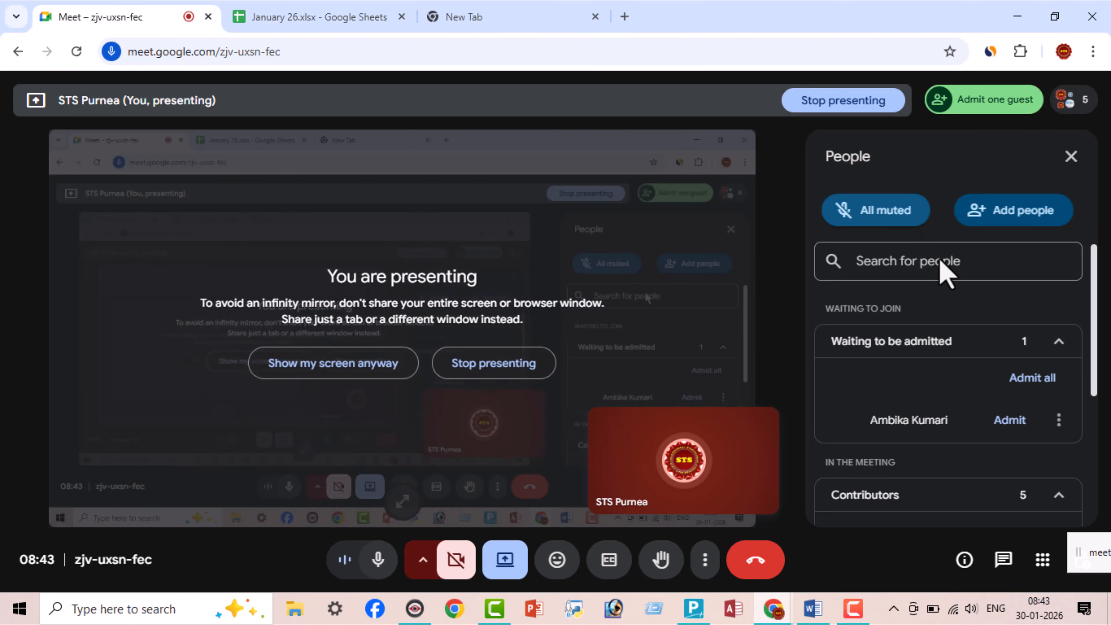
{"action": "left_click", "coordinate": [1007, 420]}
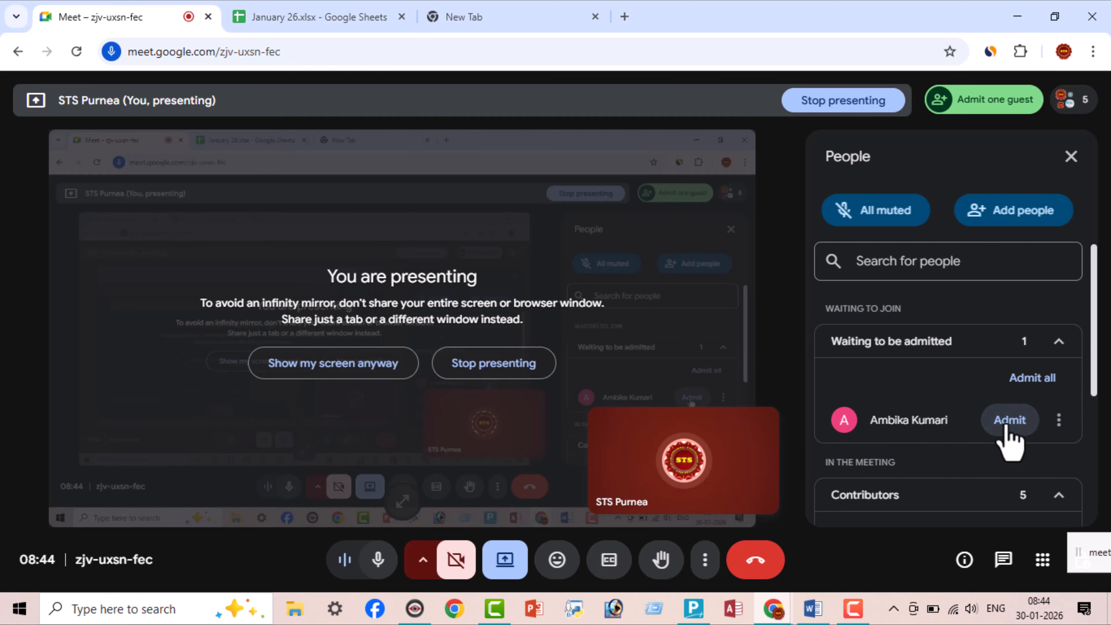
{"action": "left_click", "coordinate": [1016, 18]}
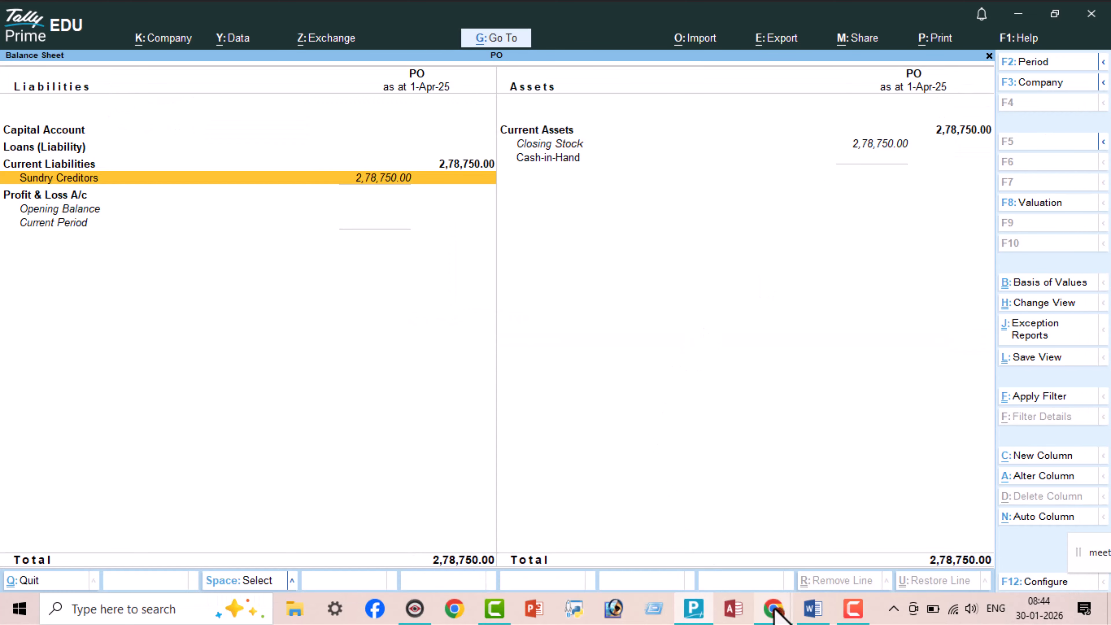
{"action": "left_click", "coordinate": [695, 612]}
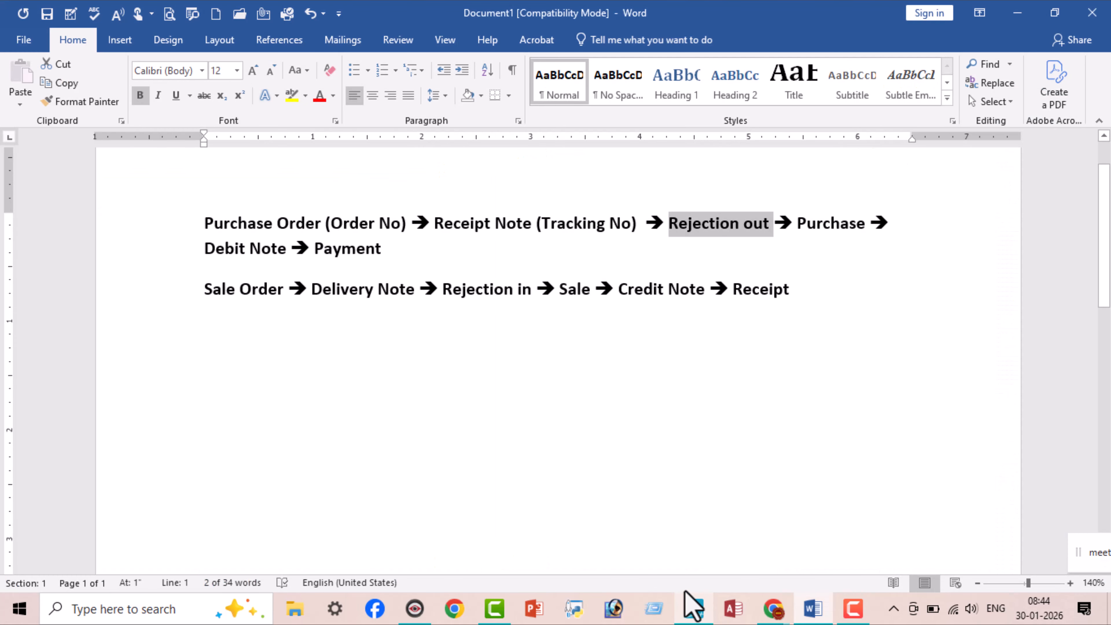
{"action": "left_click", "coordinate": [694, 591]}
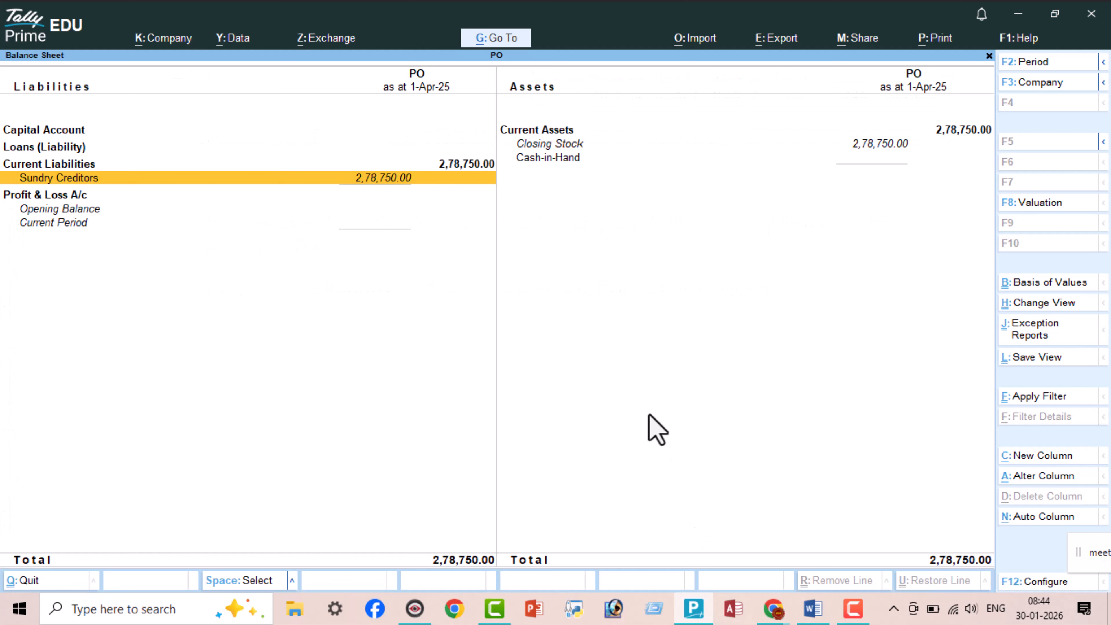
Step: Leave the Balance Sheet, start voucher entry and show the inactive types in the voucher type list
{"action": "key", "text": "Escape"}
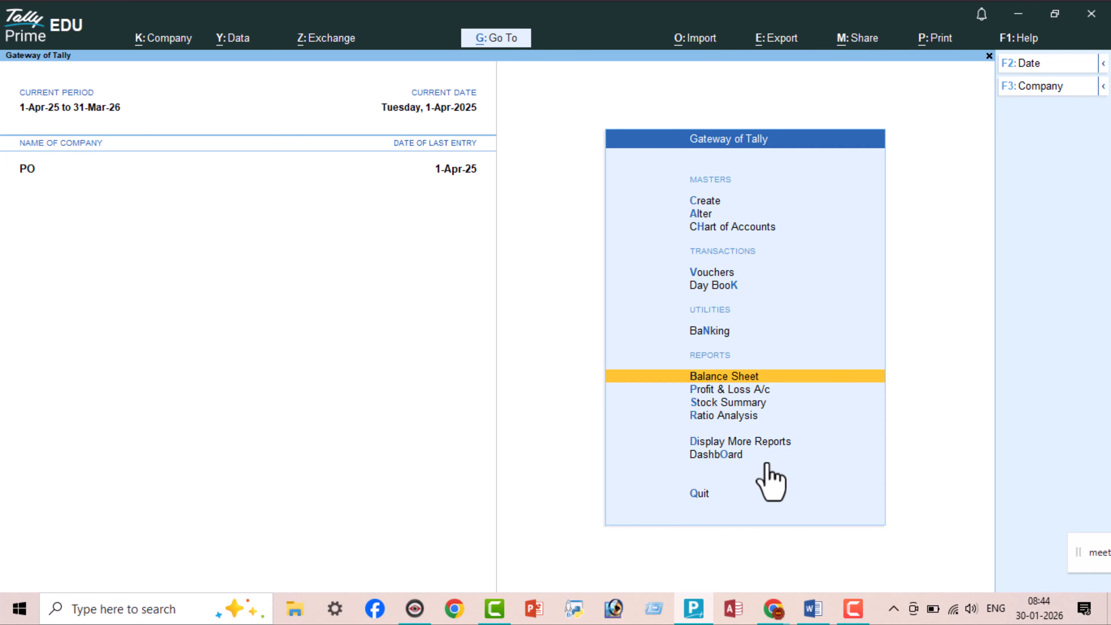
{"action": "key", "text": "Up"}
{"action": "key", "text": "Up"}
{"action": "key", "text": "Up"}
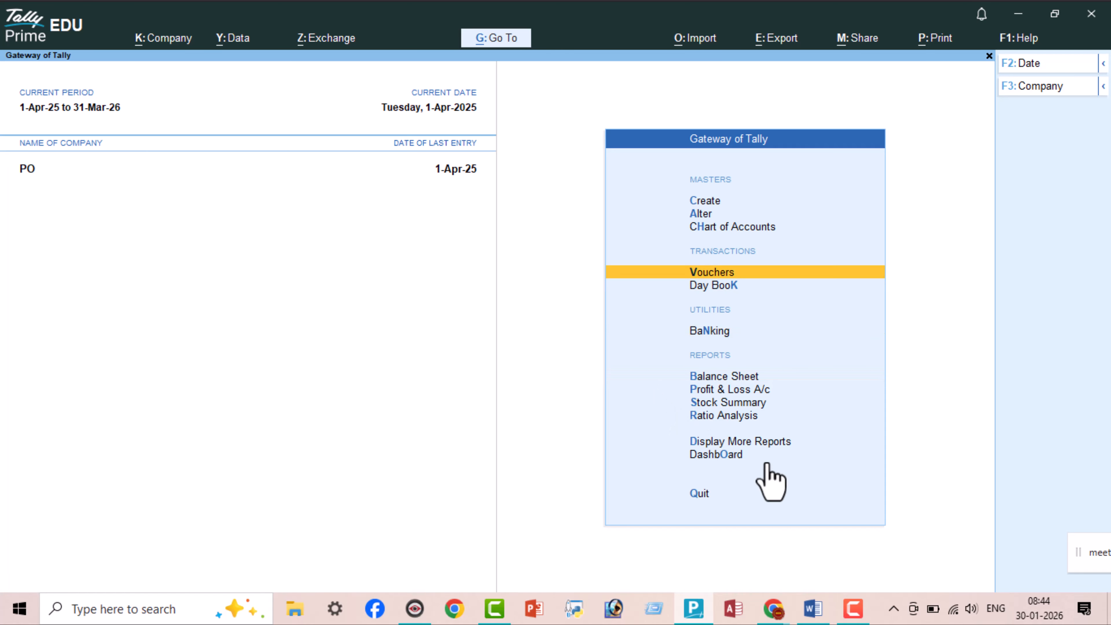
{"action": "key", "text": "Return"}
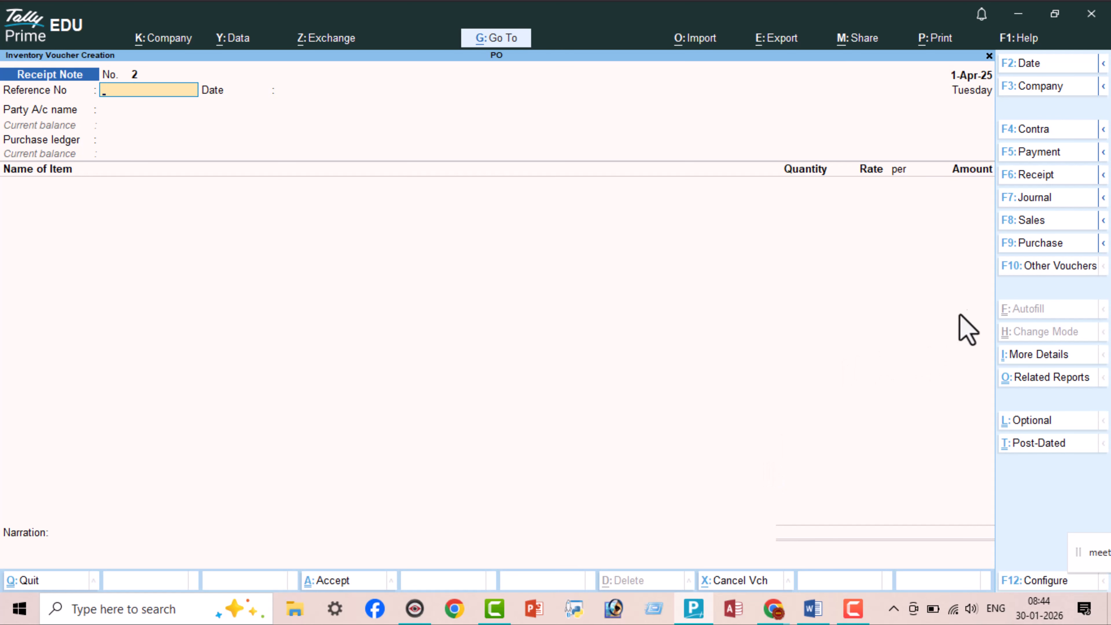
{"action": "key", "text": "F10"}
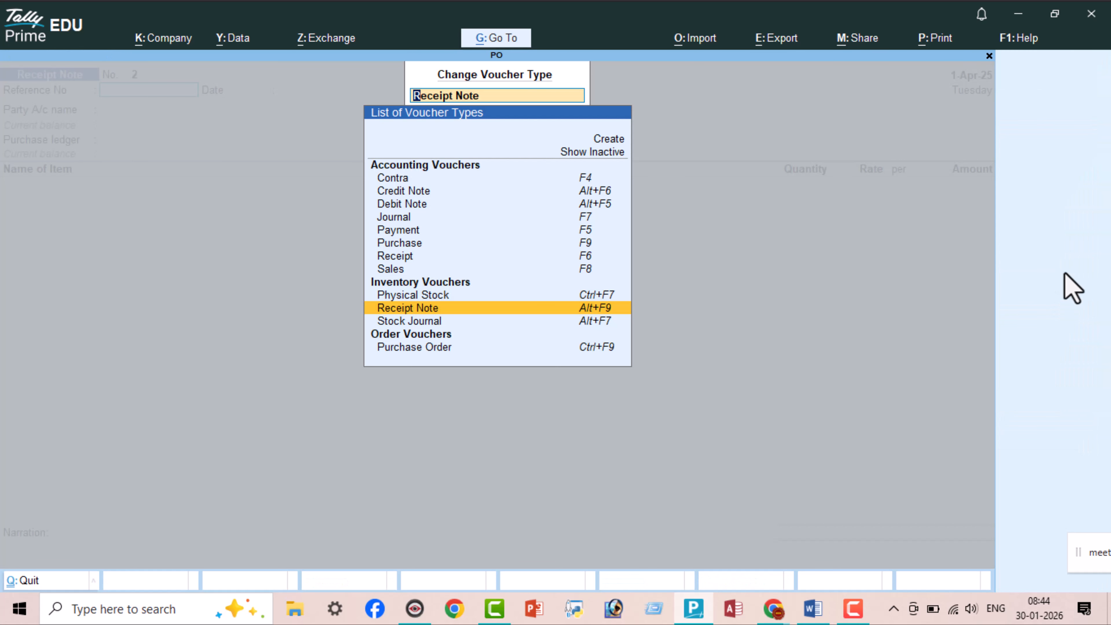
{"action": "key", "text": "Up"}
{"action": "key", "text": "Up"}
{"action": "key", "text": "Up"}
{"action": "key", "text": "Up"}
{"action": "key", "text": "Up"}
{"action": "key", "text": "Up"}
{"action": "key", "text": "Up"}
{"action": "key", "text": "Up"}
{"action": "key", "text": "Up"}
{"action": "key", "text": "Up"}
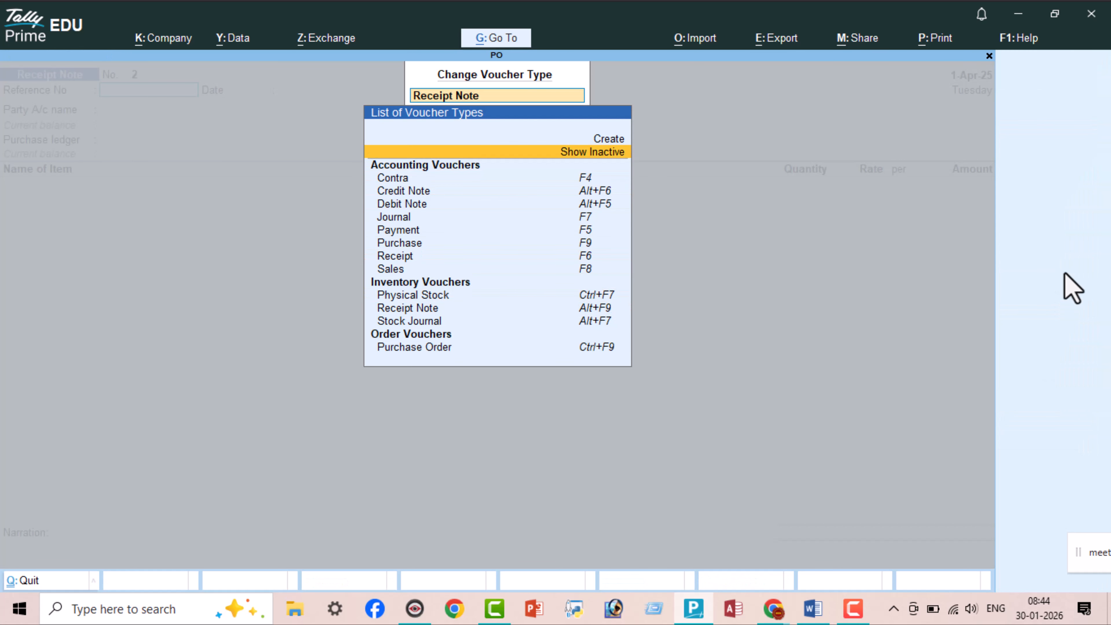
{"action": "key", "text": "Return"}
Step: Choose the inactive Rejections Out voucher type and activate it for a new voucher
{"action": "key", "text": "Down"}
{"action": "key", "text": "Down"}
{"action": "key", "text": "Down"}
{"action": "key", "text": "Down"}
{"action": "key", "text": "Down"}
{"action": "key", "text": "Down"}
{"action": "key", "text": "Down"}
{"action": "key", "text": "Down"}
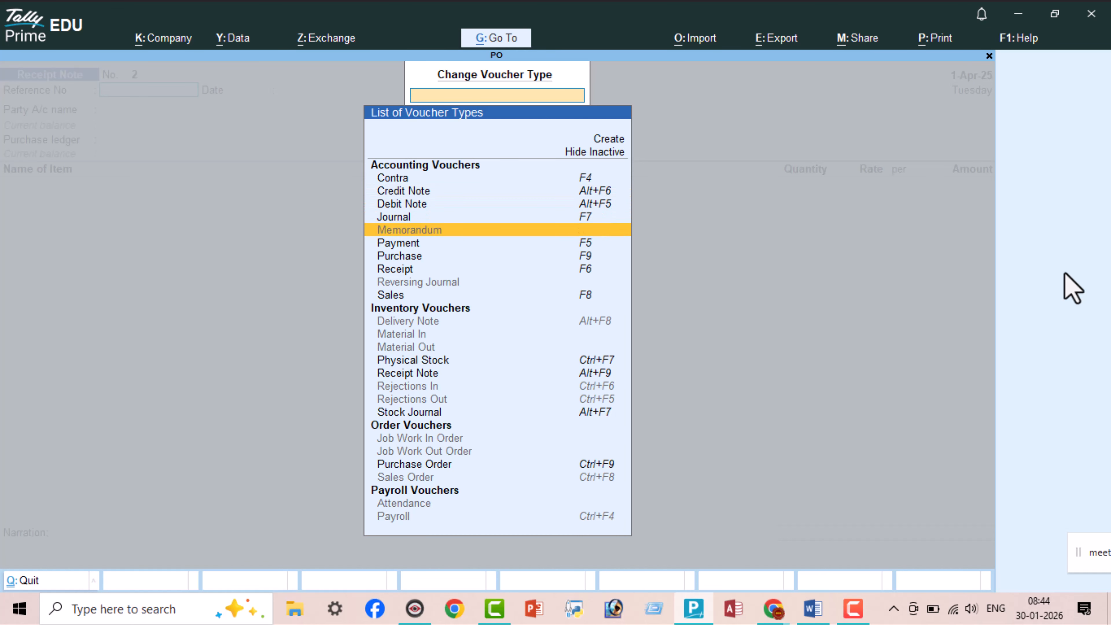
{"action": "key", "text": "Down"}
{"action": "key", "text": "Down"}
{"action": "key", "text": "Down"}
{"action": "key", "text": "Down"}
{"action": "key", "text": "Down"}
{"action": "key", "text": "Down"}
{"action": "key", "text": "Down"}
{"action": "key", "text": "Down"}
{"action": "key", "text": "Down"}
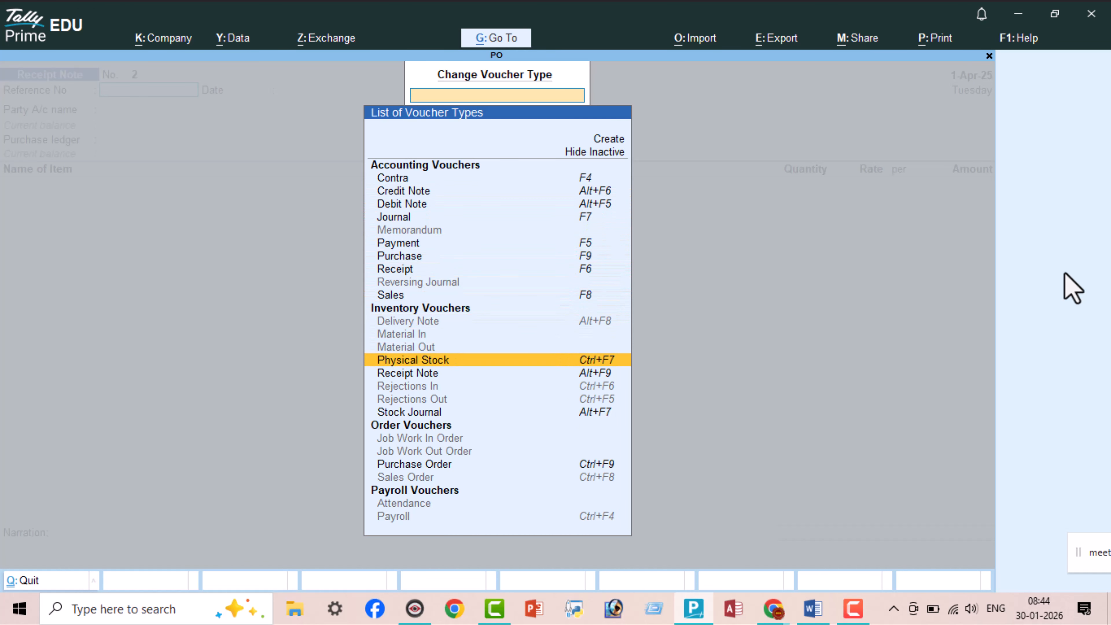
{"action": "key", "text": "Down"}
{"action": "key", "text": "Down"}
{"action": "key", "text": "Up"}
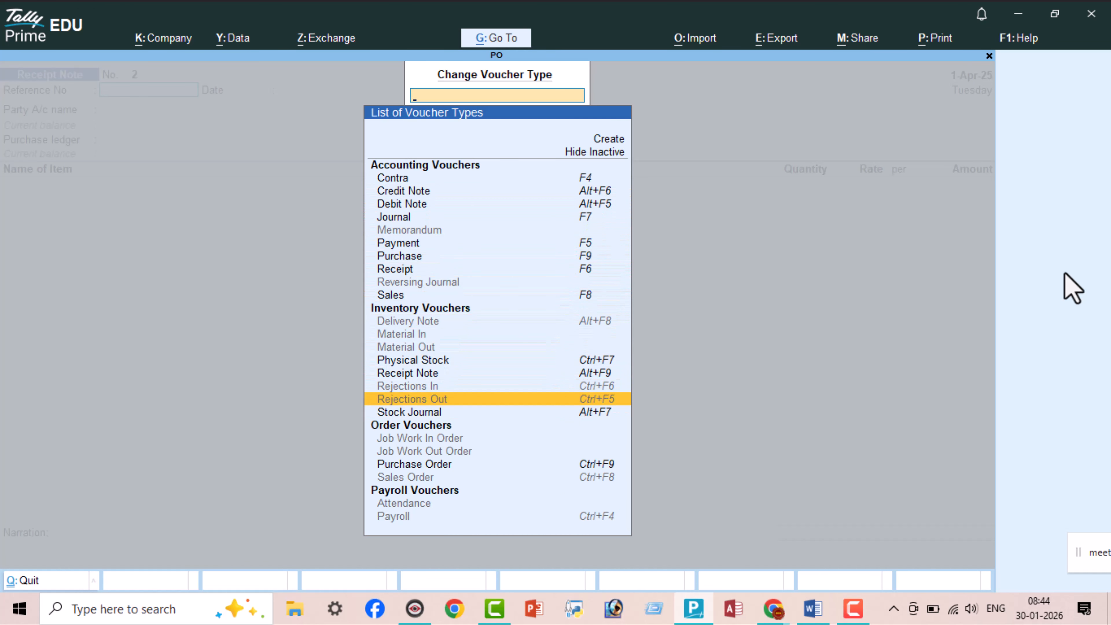
{"action": "key", "text": "Return"}
{"action": "key", "text": "y"}
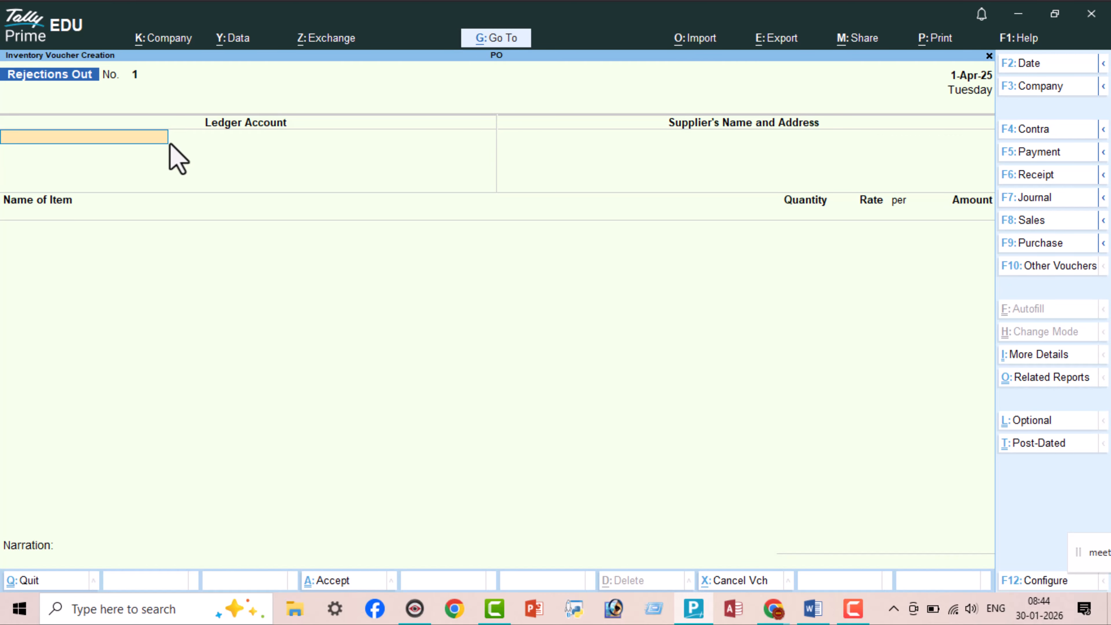
Step: Set Om Store as the ledger account and keep it as the supplier's name on the Rejections Out voucher
{"action": "key", "text": "Return"}
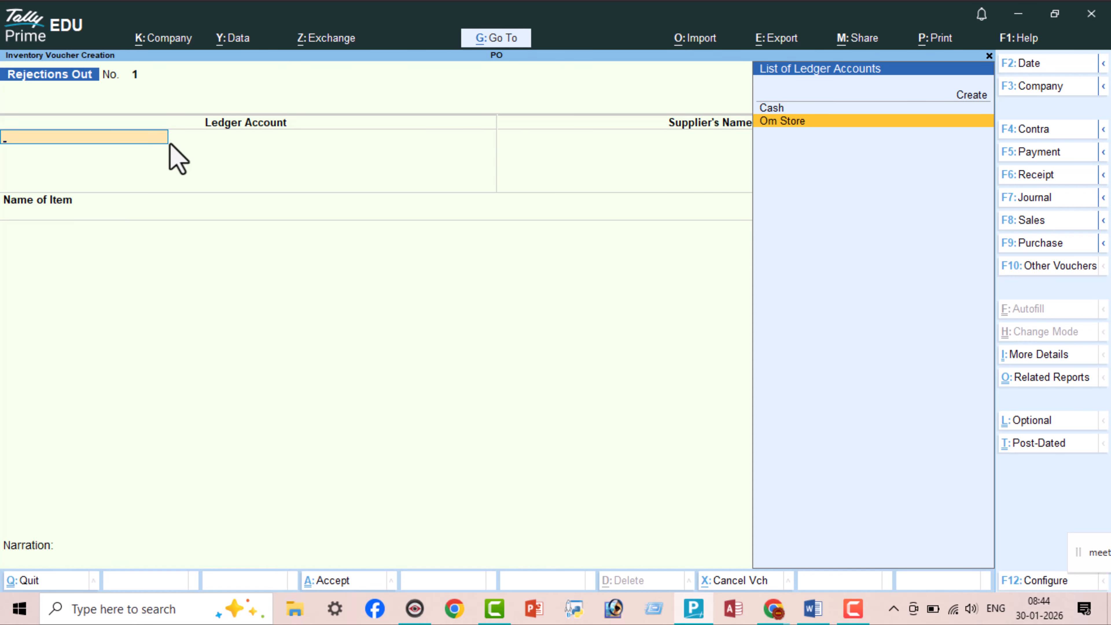
{"action": "key", "text": "Return"}
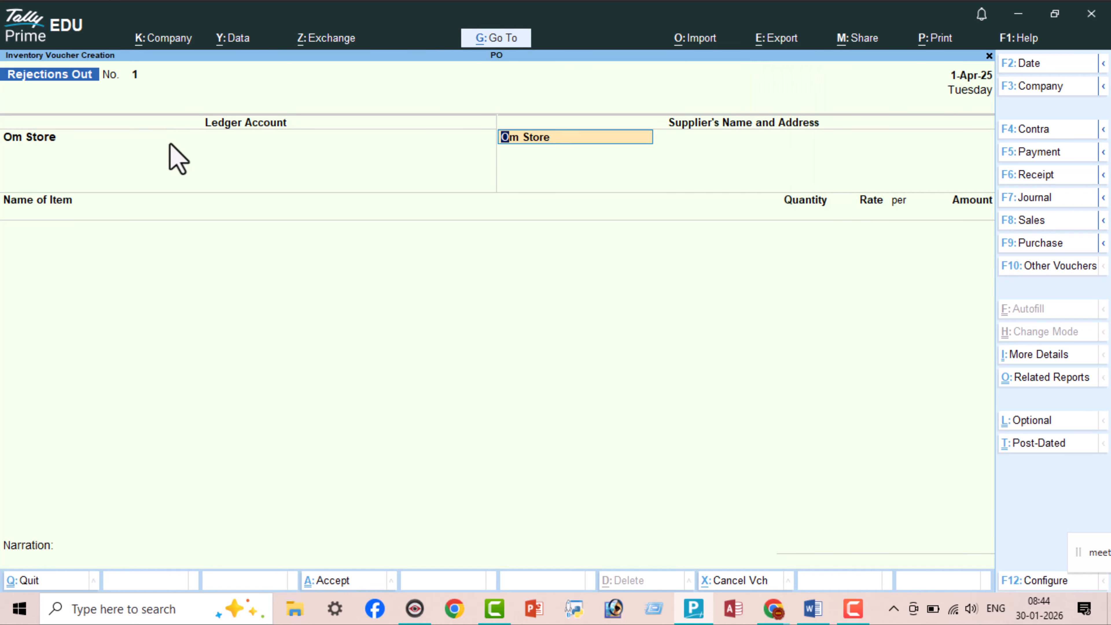
{"action": "key", "text": "Return"}
{"action": "key", "text": "Return"}
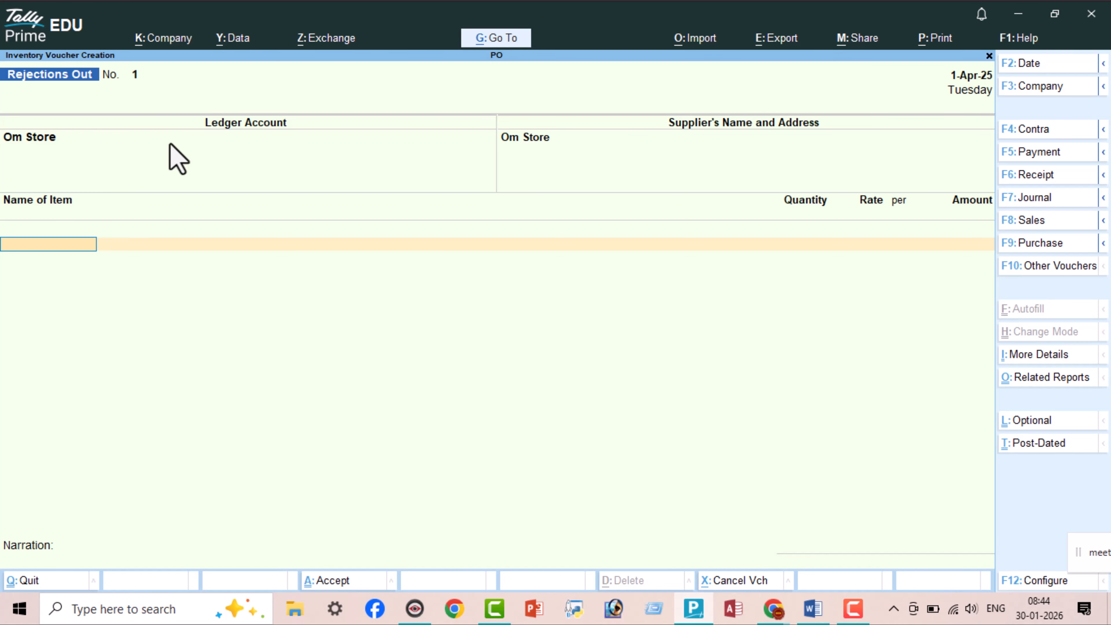
Step: Add 50 pc of Mouse at 325.00 against tracking number OmT1, leave the narration blank and save the Rejections Out voucher
{"action": "type", "text": "M"}
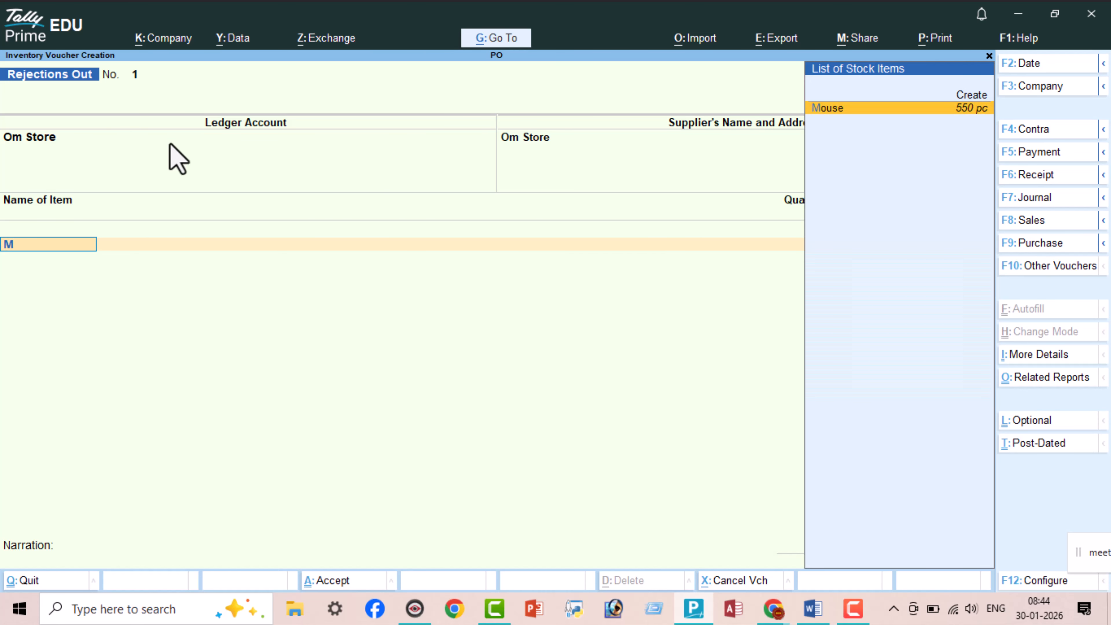
{"action": "key", "text": "Return"}
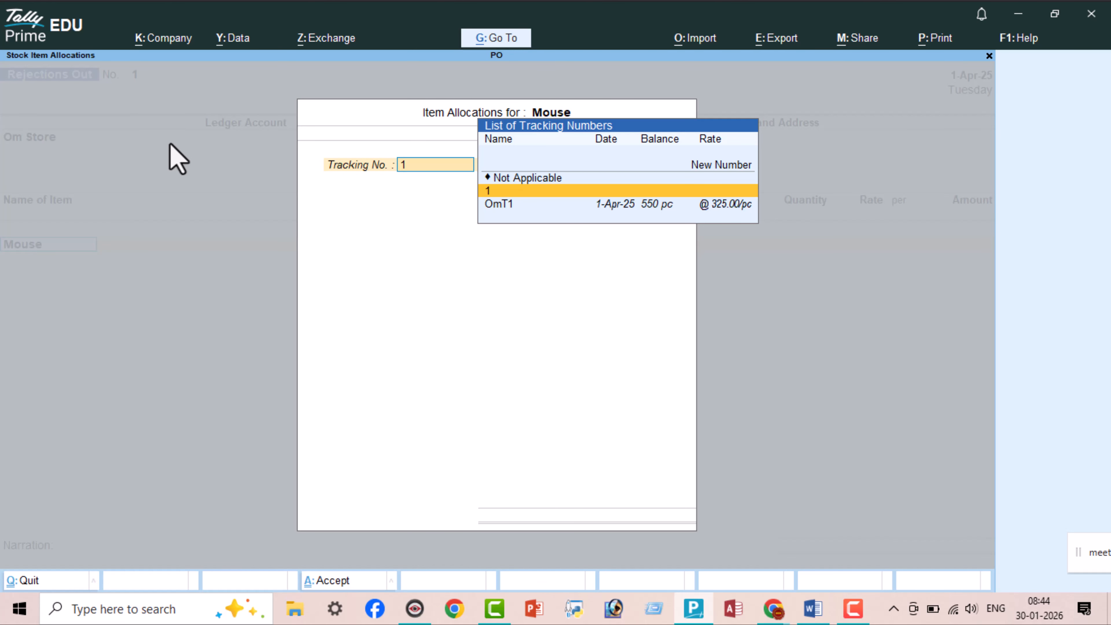
{"action": "key", "text": "Down"}
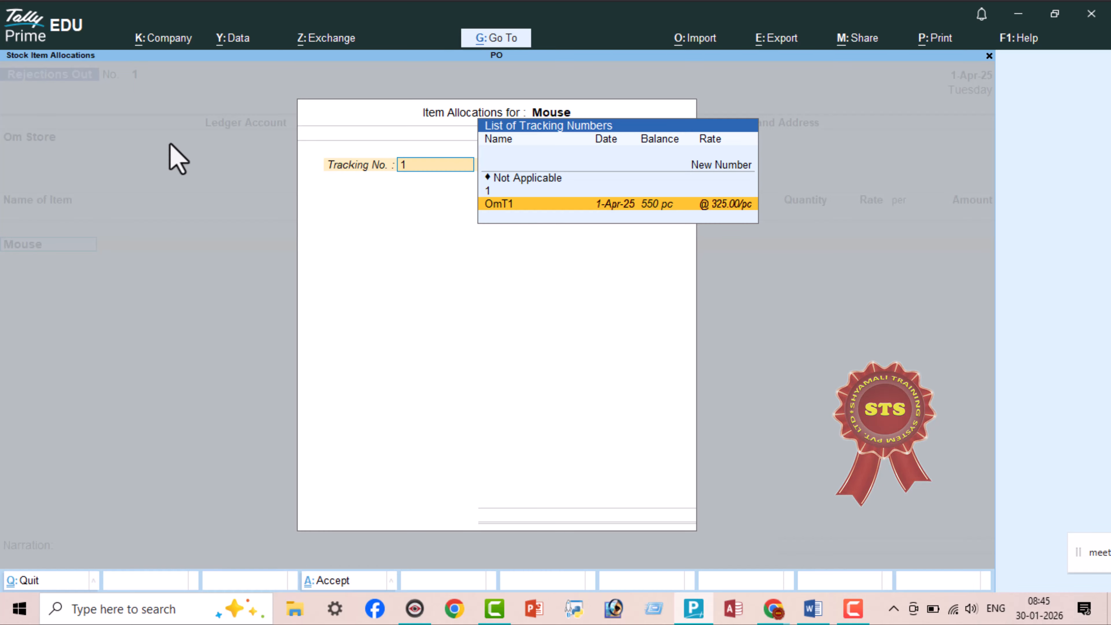
{"action": "key", "text": "Return"}
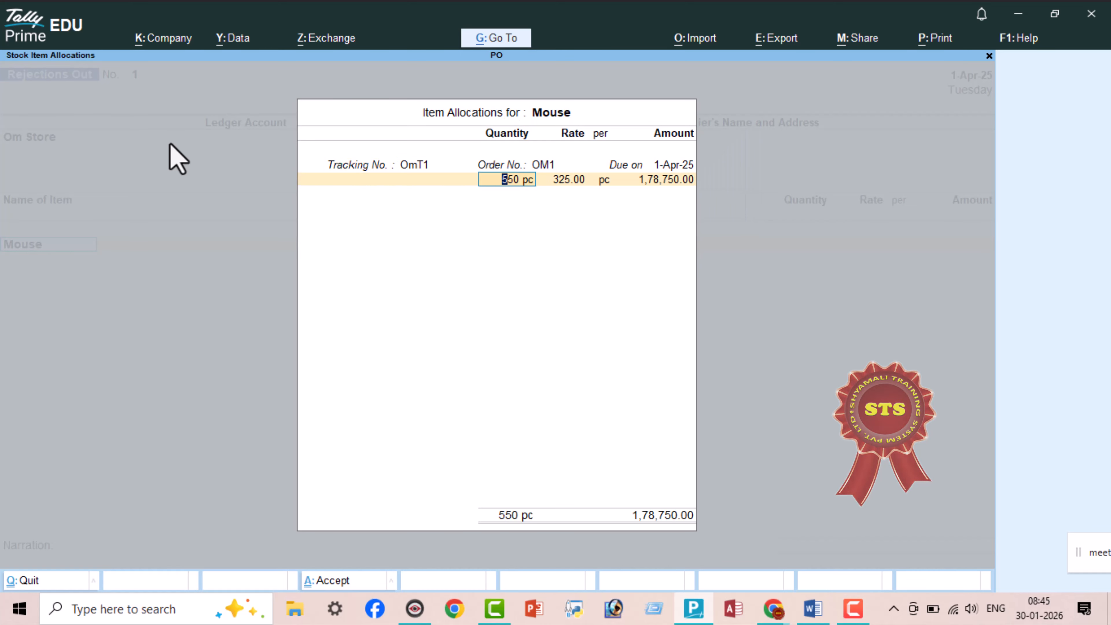
{"action": "type", "text": "50"}
{"action": "key", "text": "Return"}
{"action": "key", "text": "Return"}
{"action": "key", "text": "Return"}
{"action": "key", "text": "Return"}
{"action": "key", "text": "Return"}
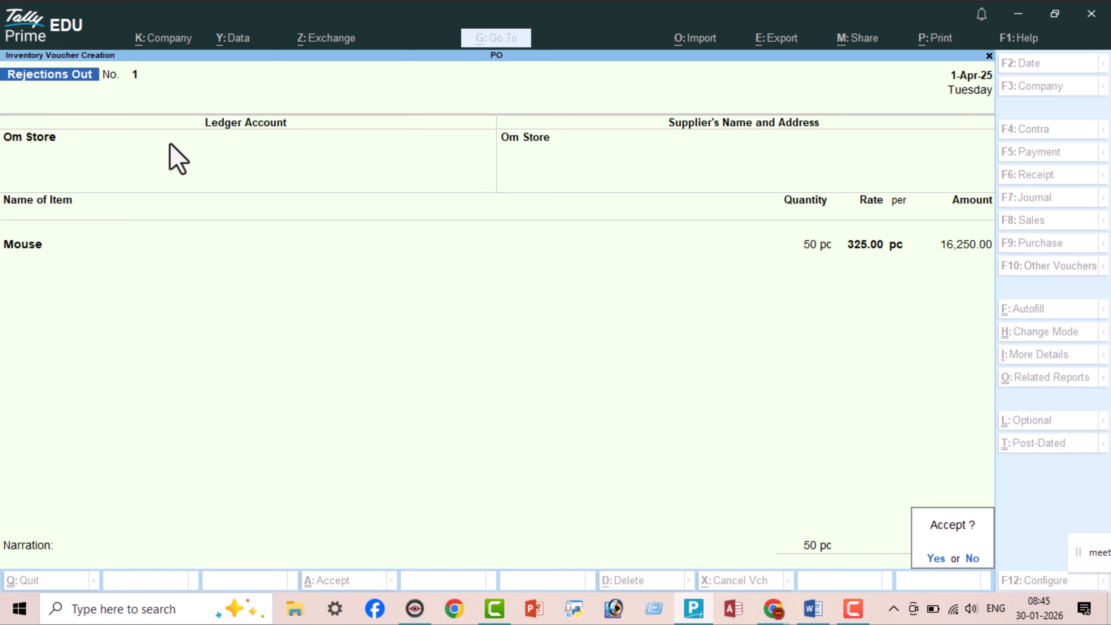
{"action": "key", "text": "Return"}
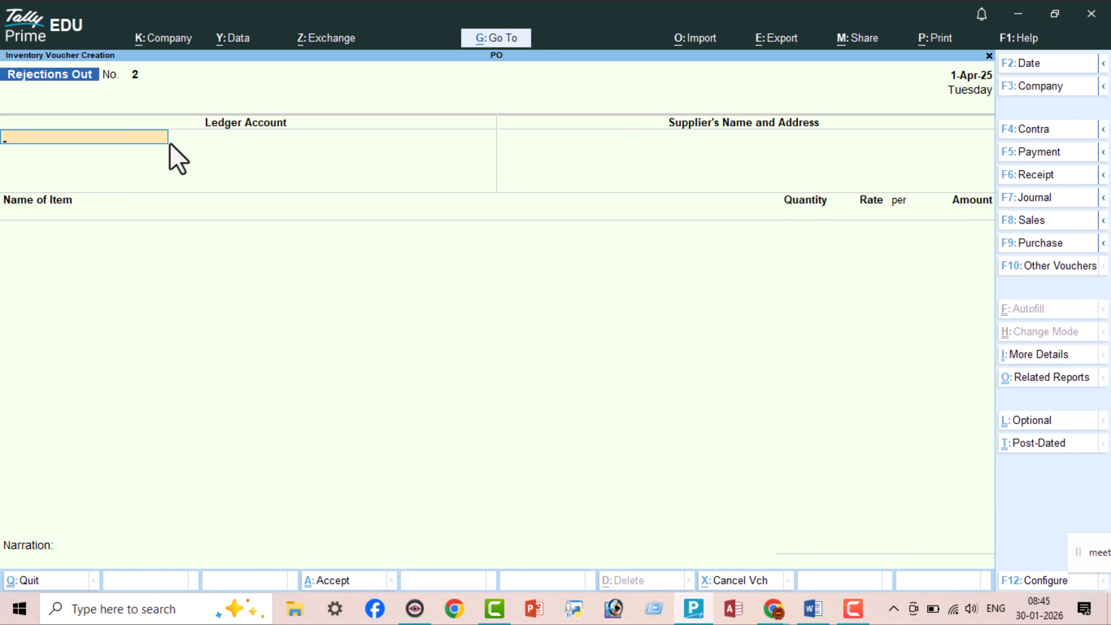
Step: Quit voucher creation and check the remaining Keyboard and Mouse balances in the Stock Summary
{"action": "key", "text": "Escape"}
{"action": "key", "text": "Down"}
{"action": "key", "text": "Down"}
{"action": "key", "text": "Down"}
{"action": "key", "text": "Down"}
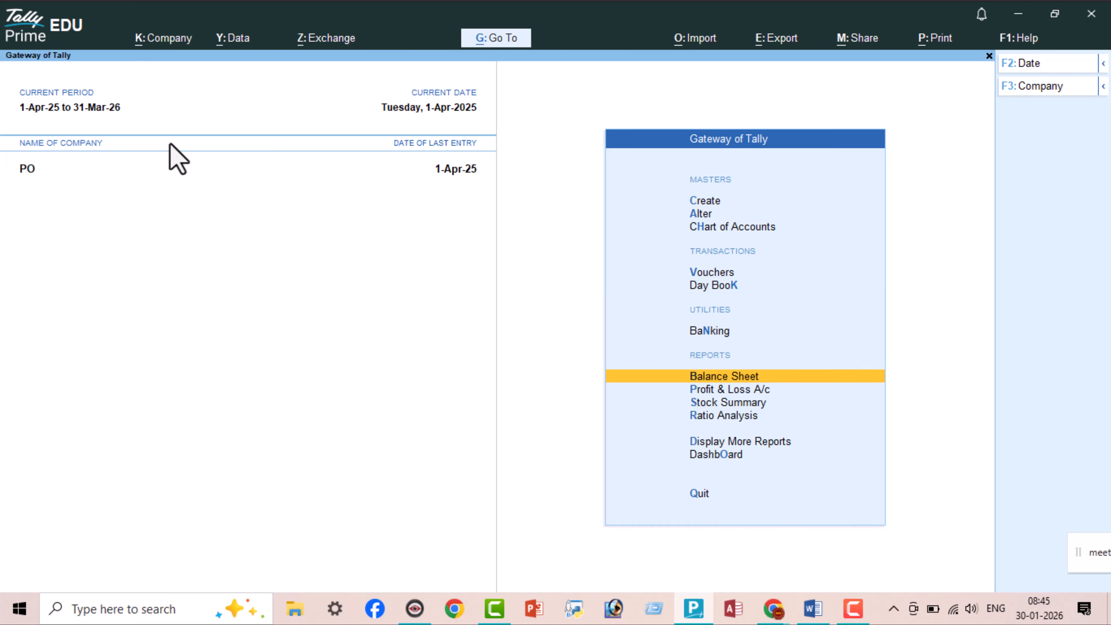
{"action": "key", "text": "Down"}
{"action": "key", "text": "Return"}
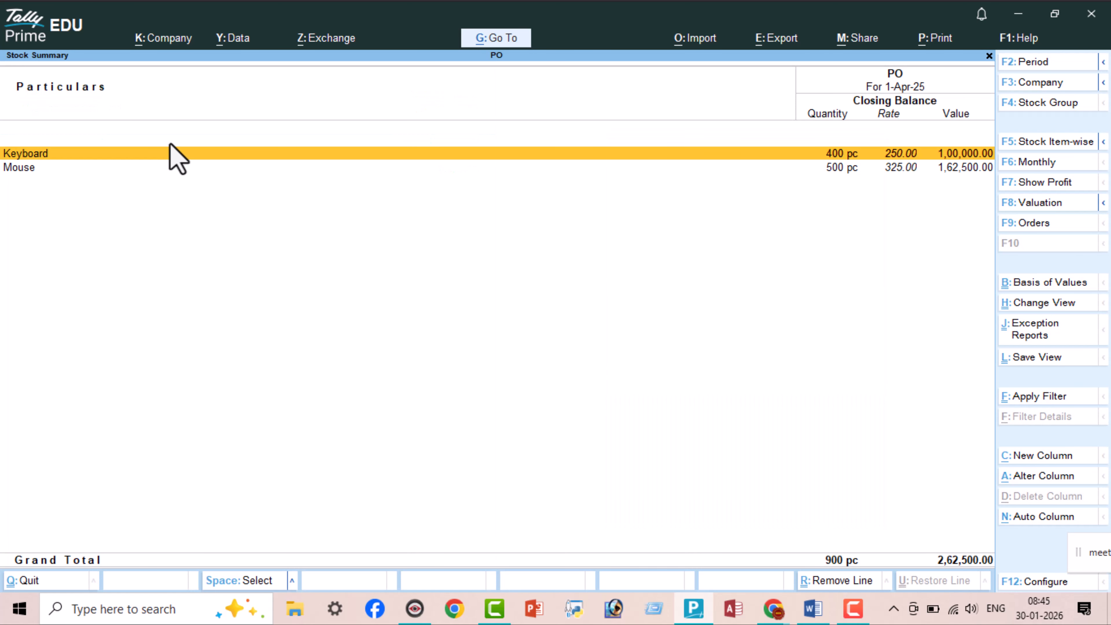
Step: Switch to the Word document and review the purchase cycle sequence from Purchase Order to Payment
{"action": "key", "text": "Down"}
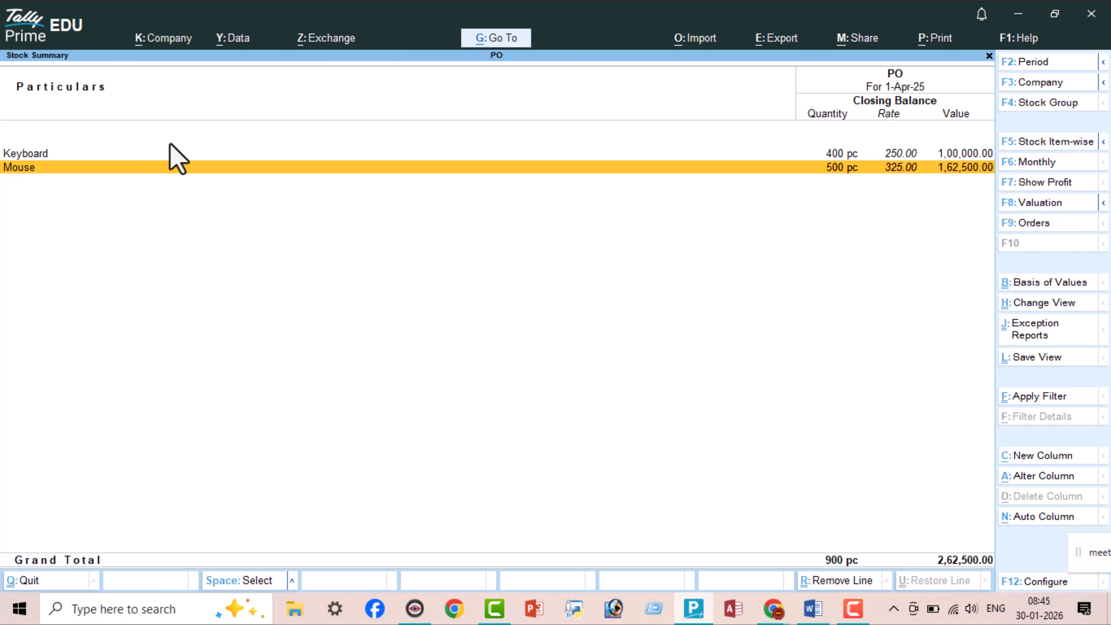
{"action": "key", "text": "Up"}
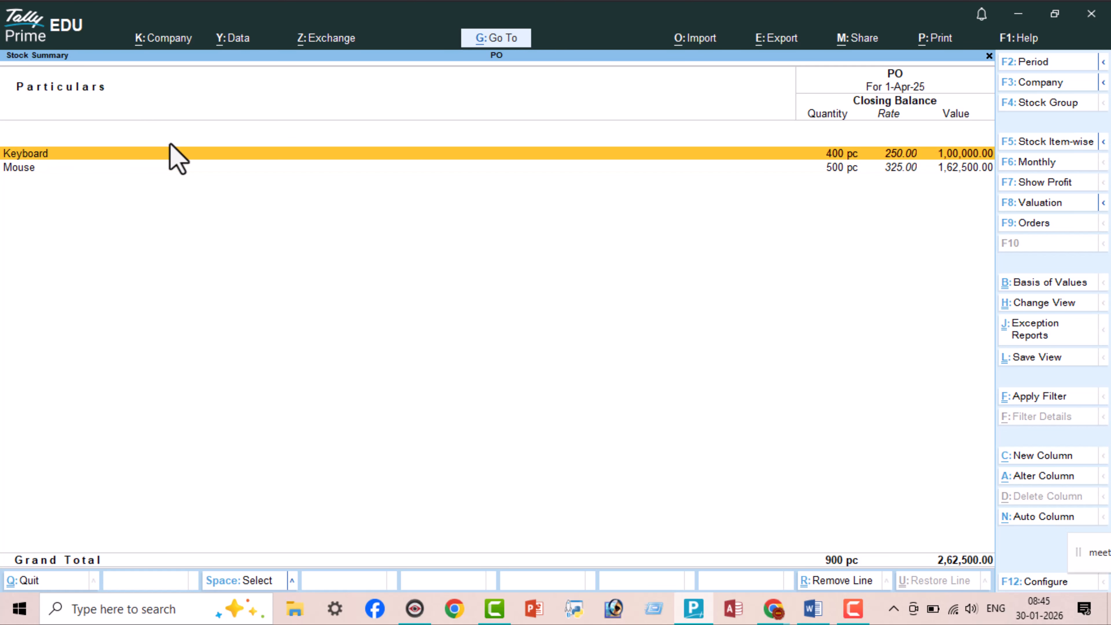
{"action": "left_click", "coordinate": [811, 607]}
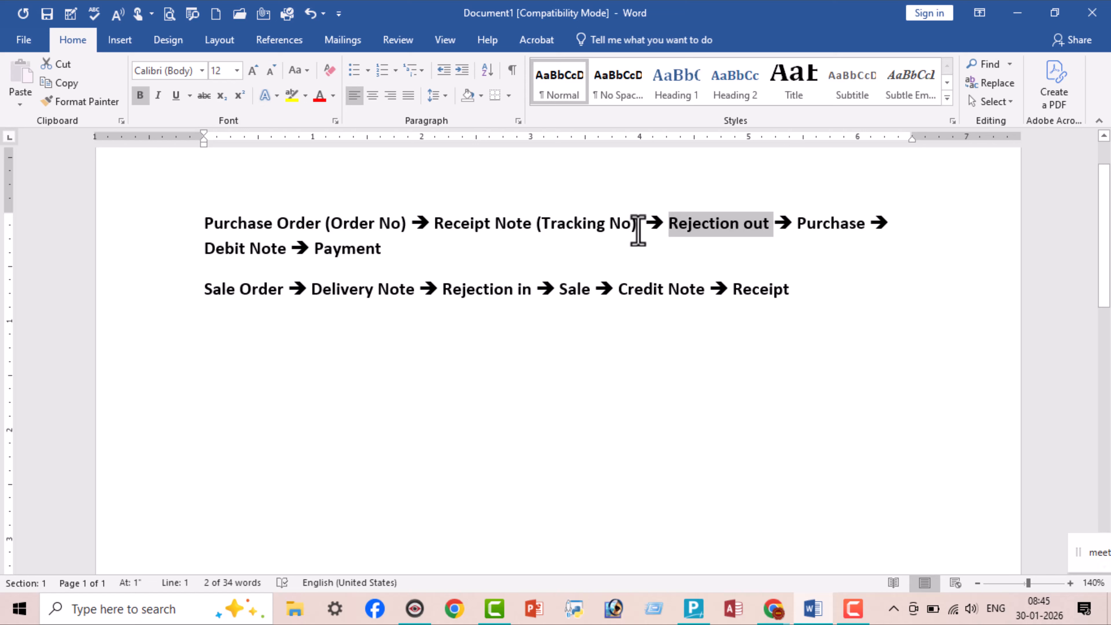
{"action": "left_click_drag", "start_coordinate": [638, 230], "coordinate": [221, 210]}
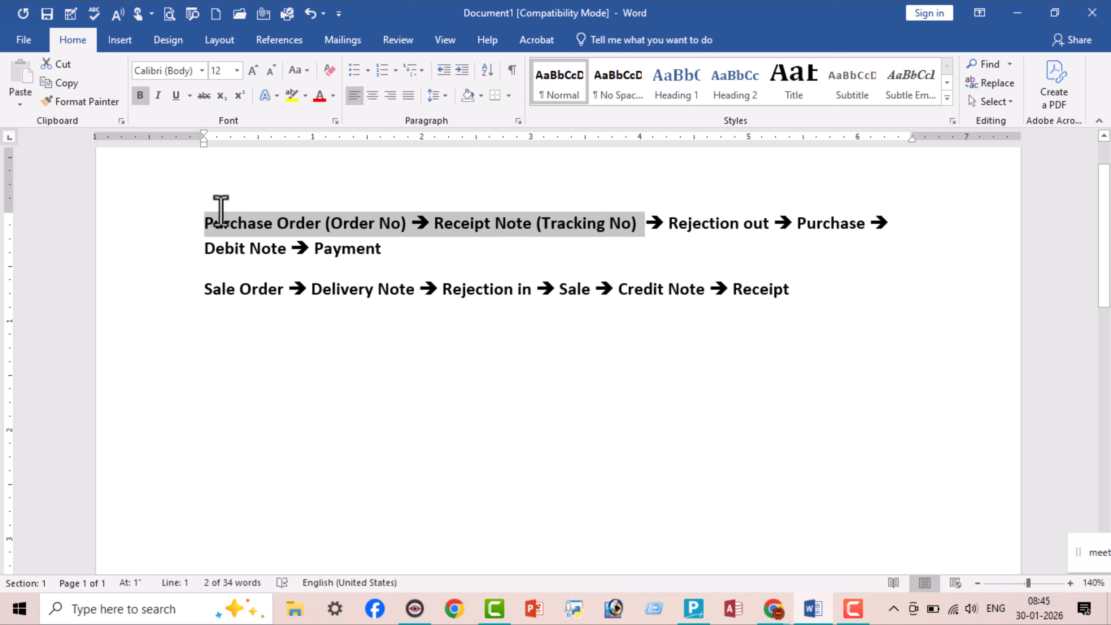
{"action": "left_click", "coordinate": [657, 292]}
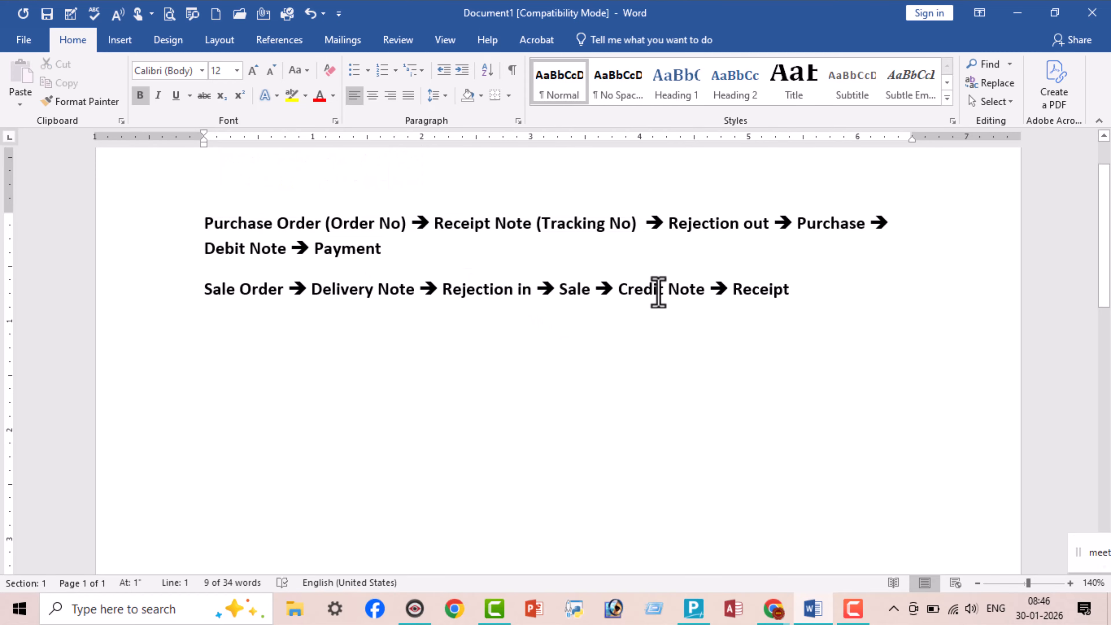
{"action": "left_click", "coordinate": [669, 225]}
{"action": "left_click_drag", "start_coordinate": [795, 221], "coordinate": [836, 251]}
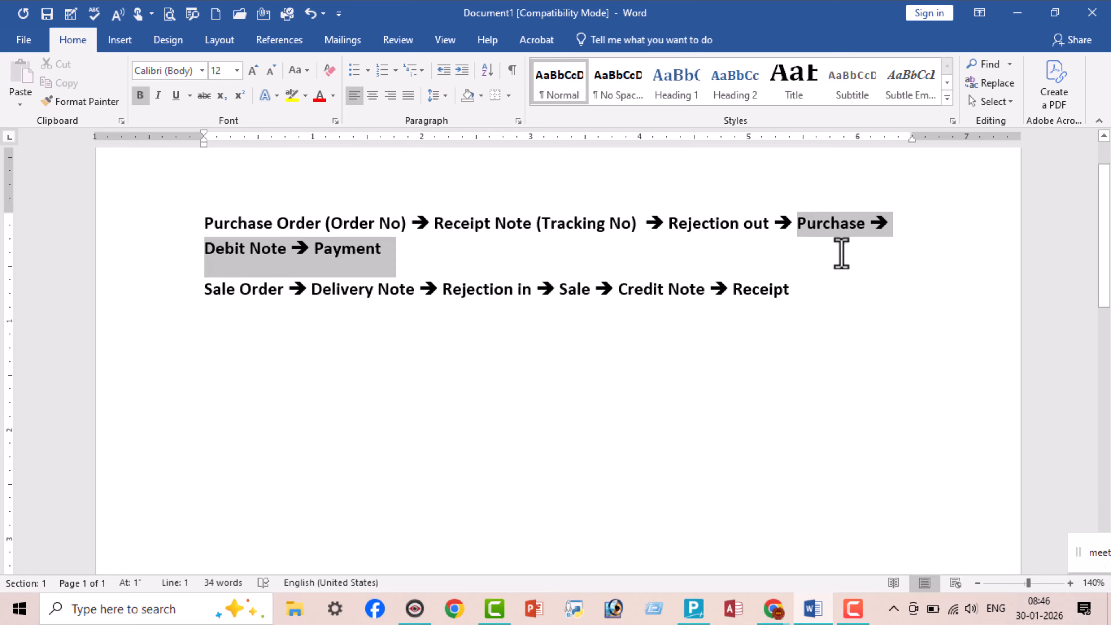
{"action": "left_click", "coordinate": [357, 249]}
{"action": "left_click_drag", "start_coordinate": [199, 221], "coordinate": [769, 228]}
{"action": "left_click", "coordinate": [677, 224]}
{"action": "left_click", "coordinate": [826, 223]}
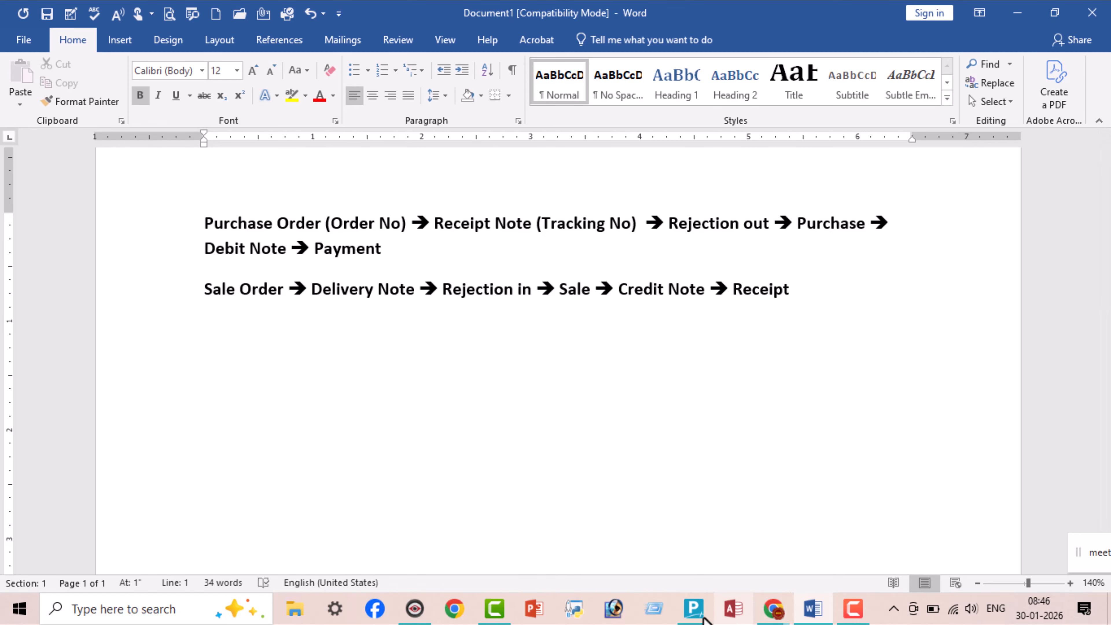
Step: Switch back to Tally Prime and examine Keyboard's pending purchase bills for April from the Stock Summary
{"action": "left_click", "coordinate": [694, 608]}
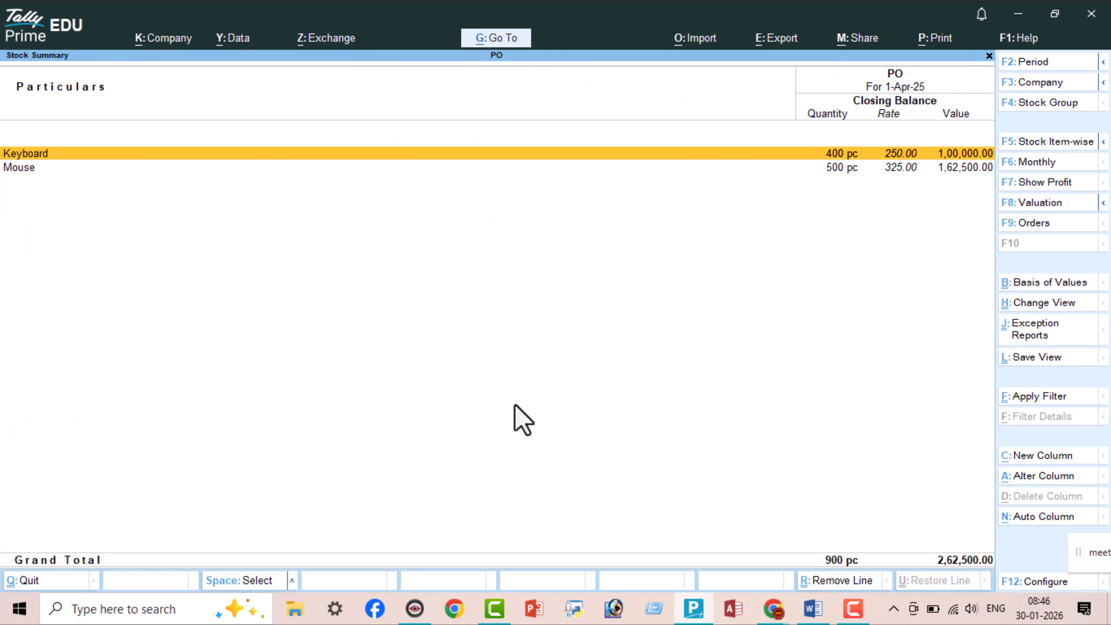
{"action": "key", "text": "Return"}
{"action": "key", "text": "Return"}
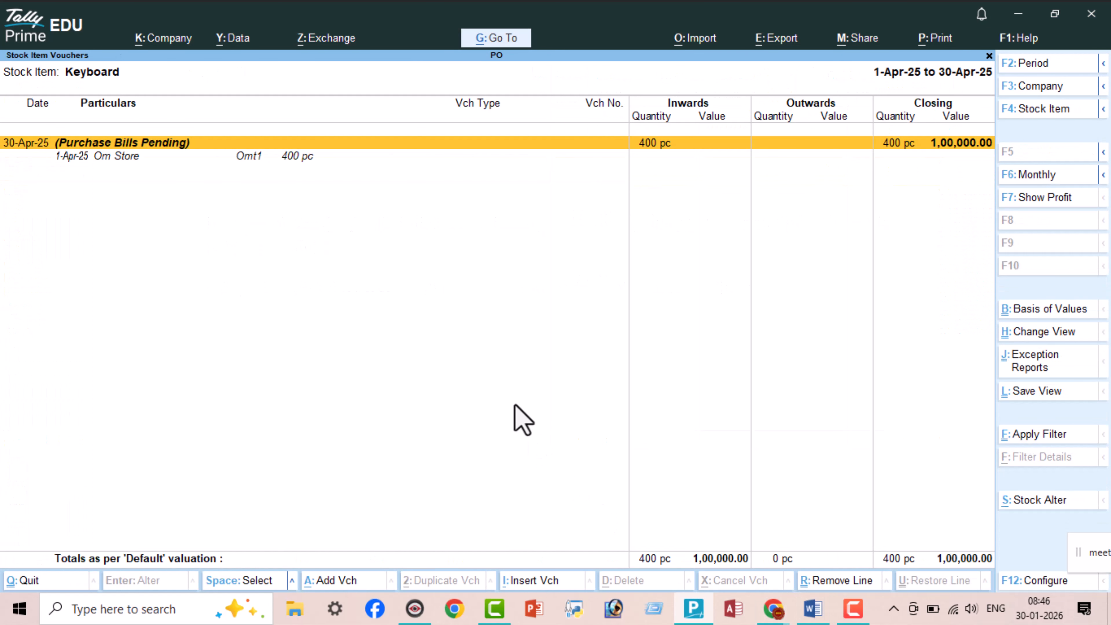
{"action": "key", "text": "Escape"}
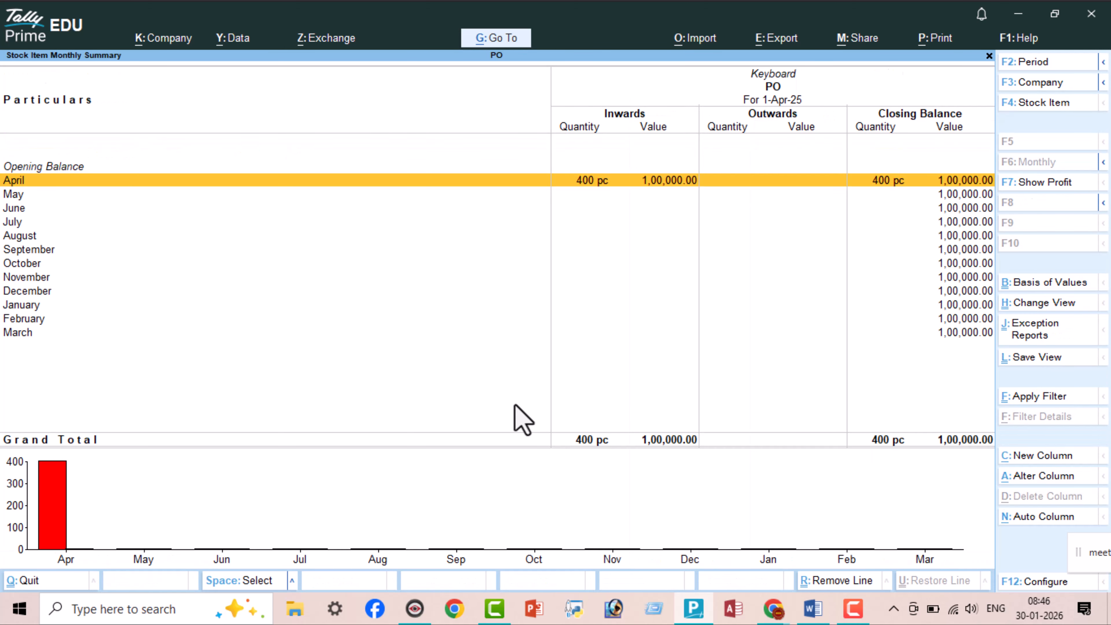
{"action": "key", "text": "Escape"}
{"action": "key", "text": "Escape"}
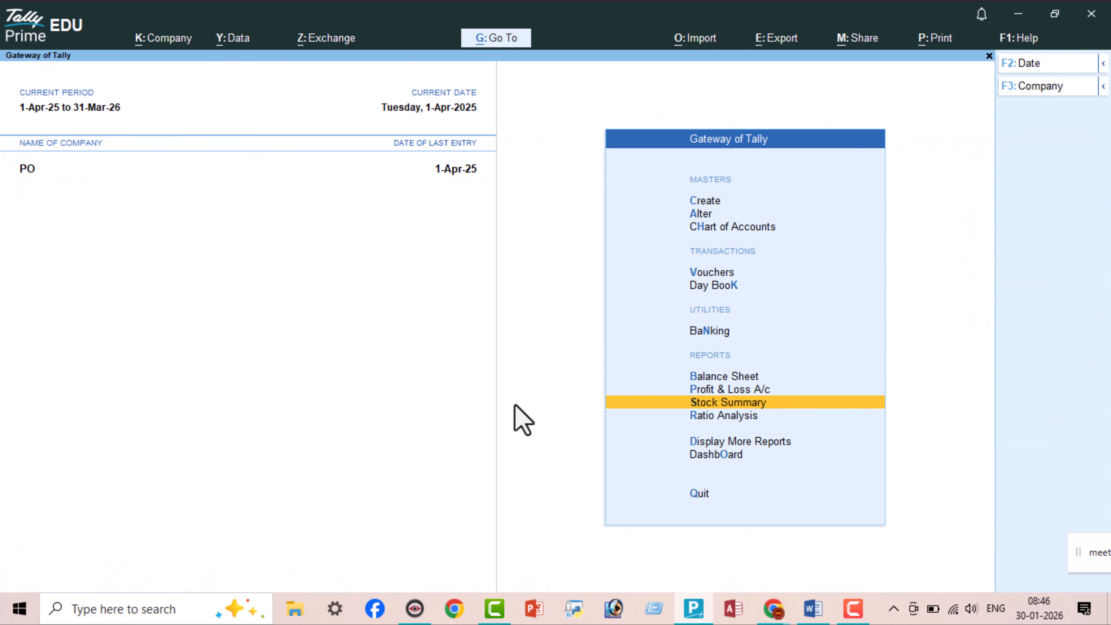
Step: Examine the Sundry Creditors group under Current Liabilities in the Balance Sheet, and return to the Gateway of Tally
{"action": "key", "text": "Up"}
{"action": "key", "text": "Up"}
{"action": "key", "text": "Return"}
{"action": "key", "text": "Down"}
{"action": "key", "text": "Down"}
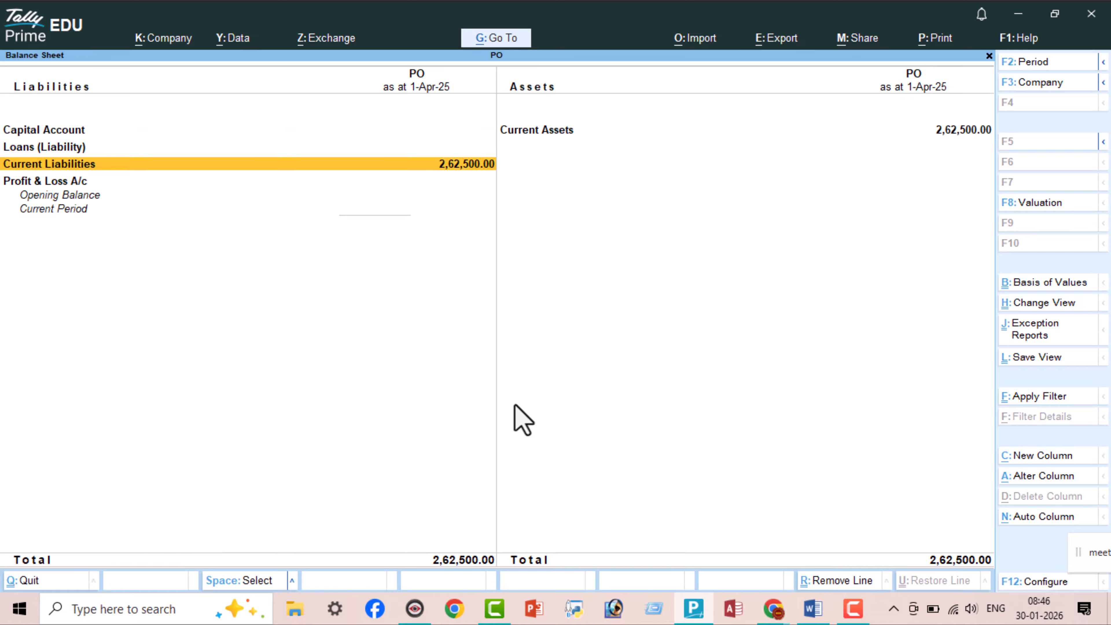
{"action": "key", "text": "Return"}
{"action": "key", "text": "Return"}
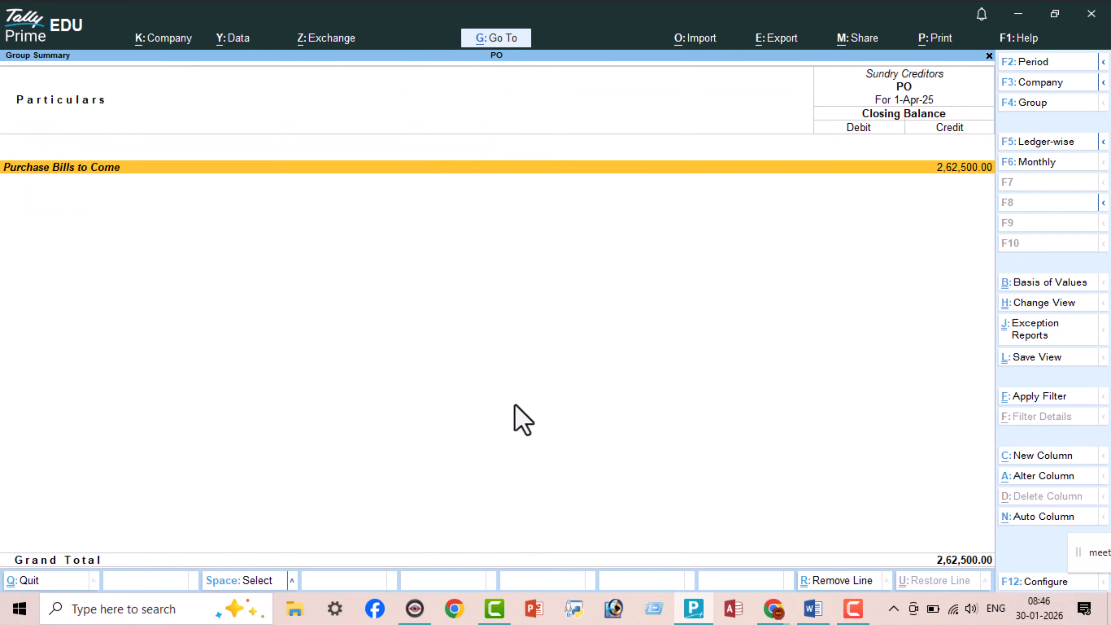
{"action": "key", "text": "Escape"}
{"action": "key", "text": "Escape"}
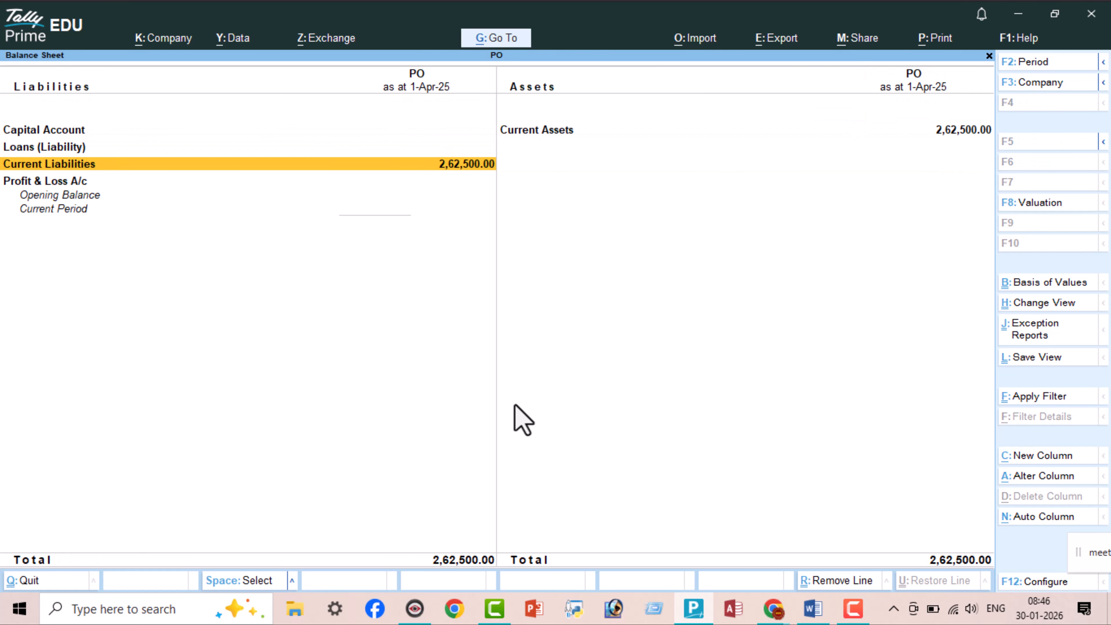
{"action": "key", "text": "Escape"}
Step: Open voucher creation and switch the voucher type to Purchase
{"action": "key", "text": "Up"}
{"action": "key", "text": "Up"}
{"action": "key", "text": "Up"}
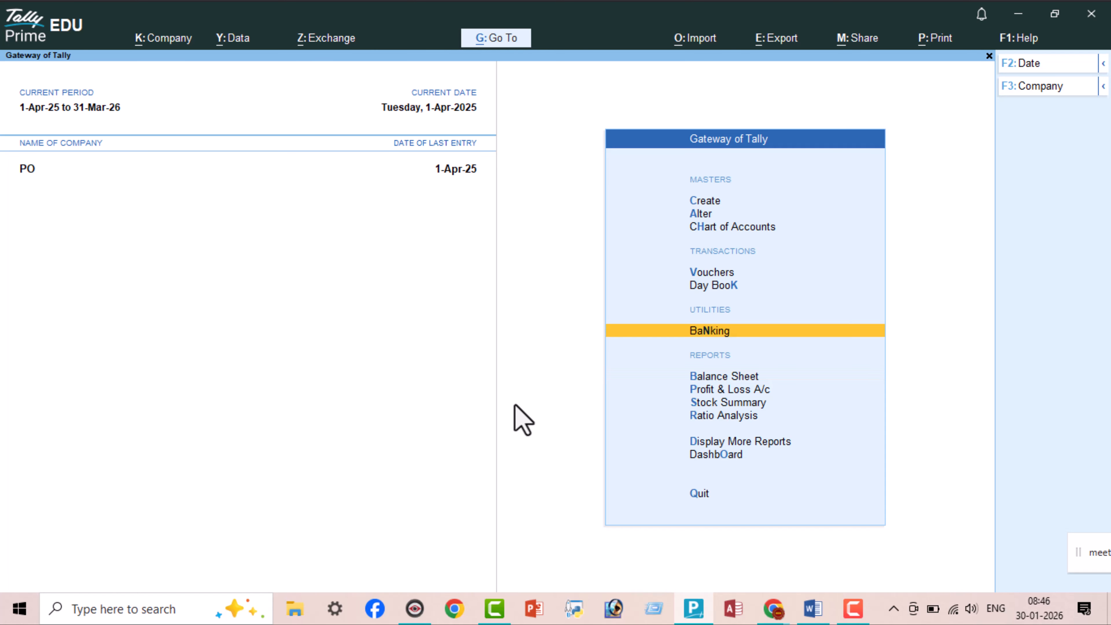
{"action": "key", "text": "Return"}
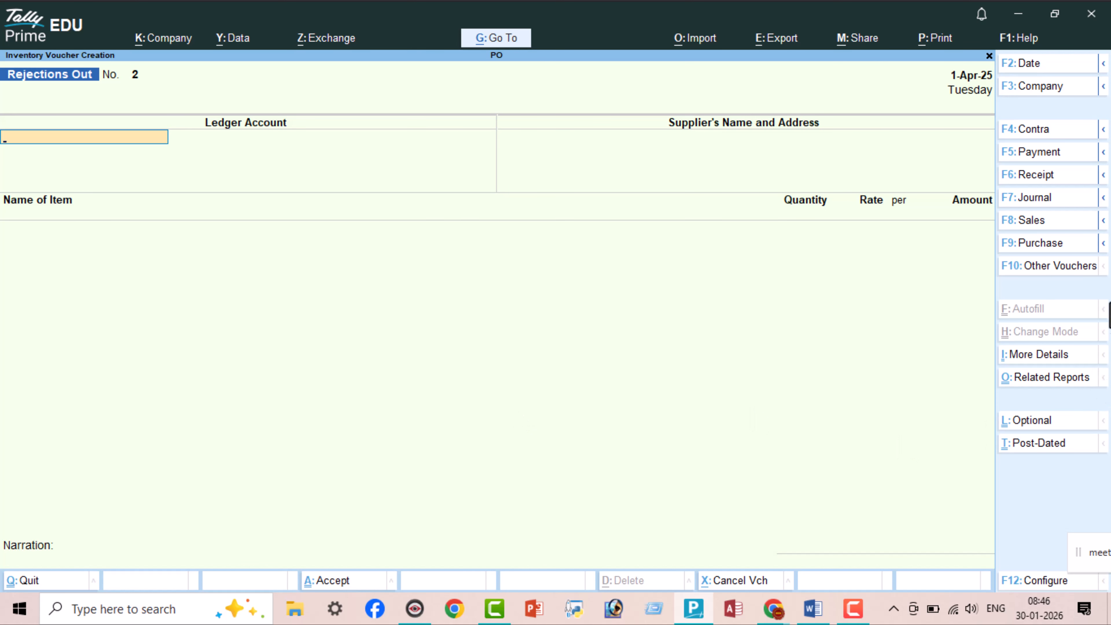
{"action": "left_click", "coordinate": [1056, 249]}
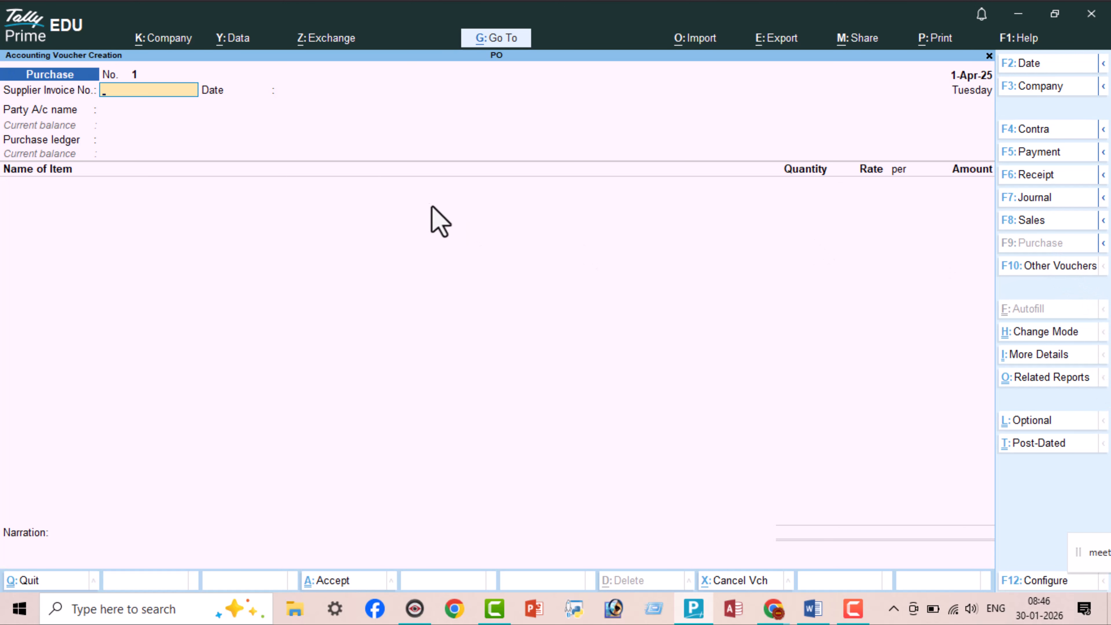
Step: Leave the supplier invoice number blank, set Om Store as the party with receipt note OmT1, and accept its receipt and party details
{"action": "key", "text": "Return"}
{"action": "key", "text": "Return"}
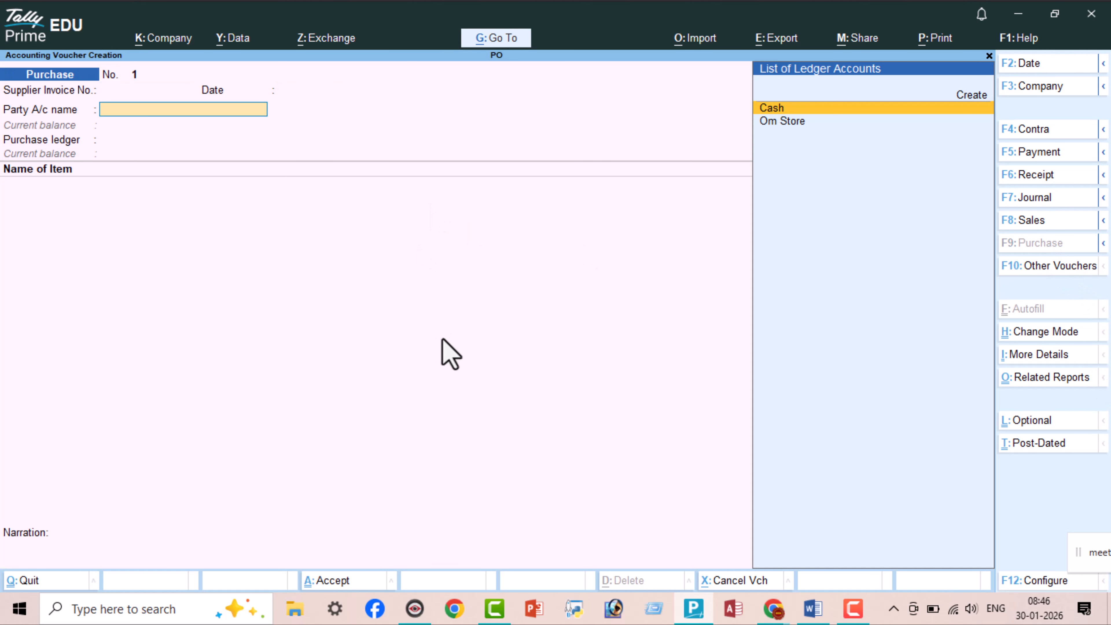
{"action": "key", "text": "Return"}
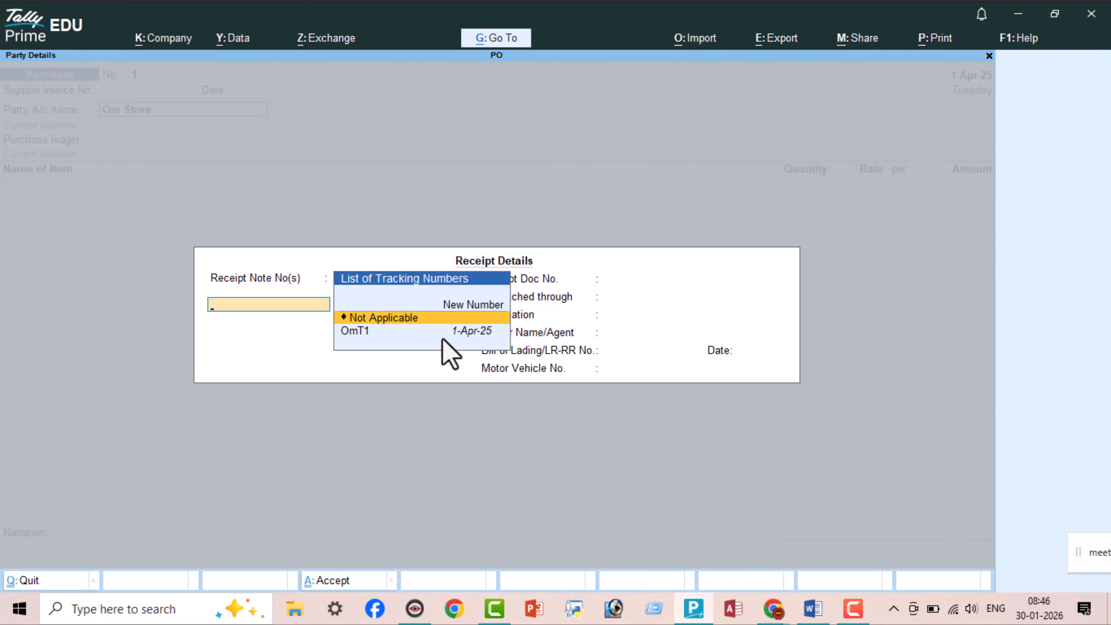
{"action": "key", "text": "Down"}
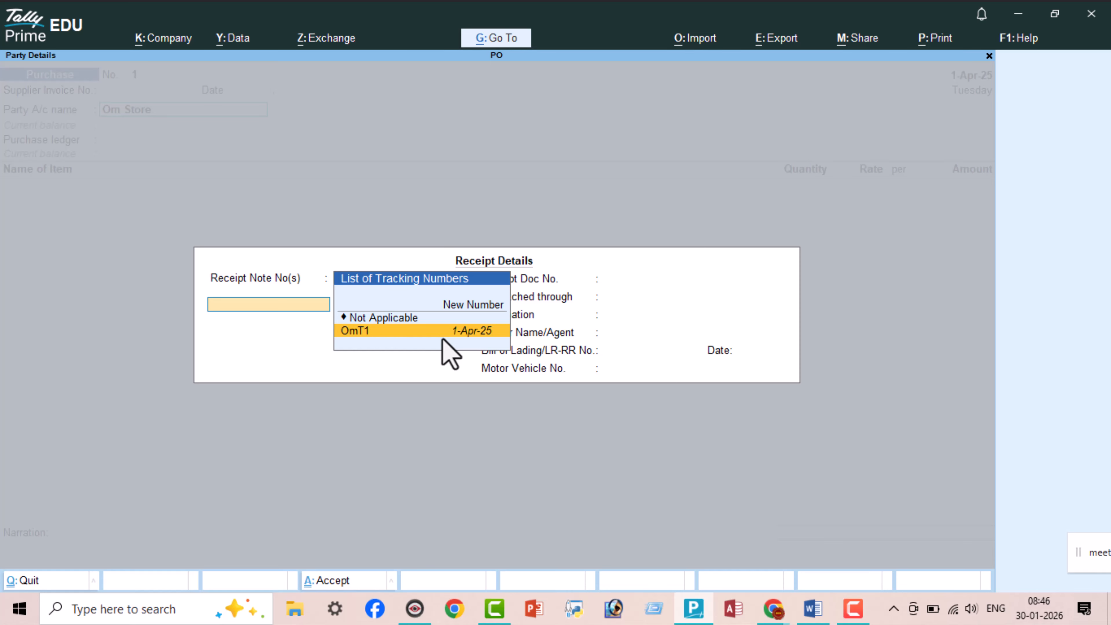
{"action": "left_click", "coordinate": [396, 332]}
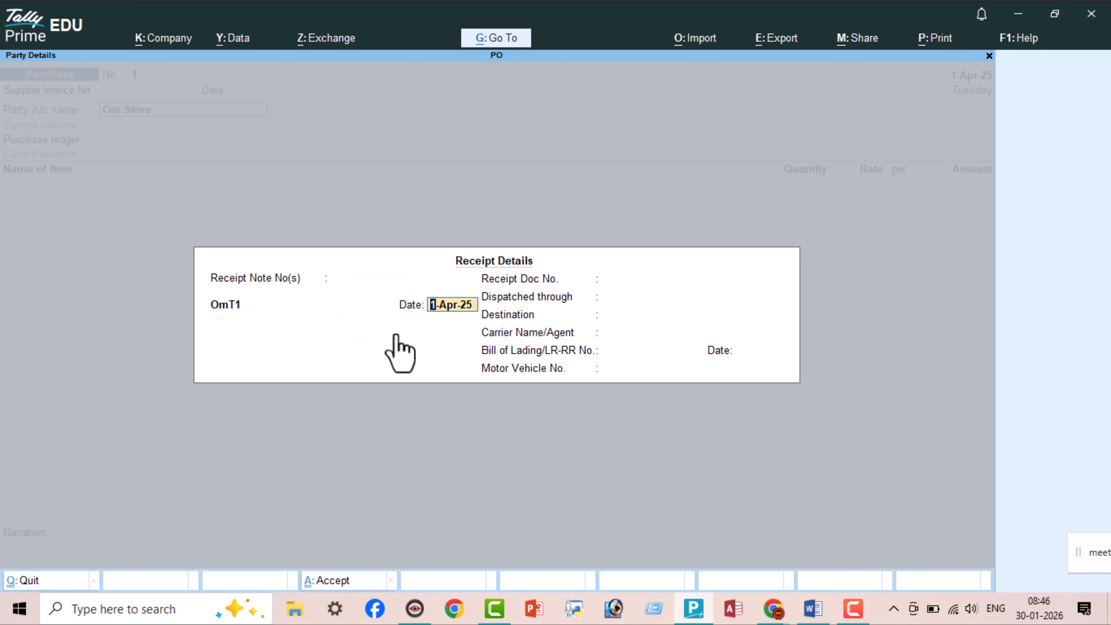
{"action": "key", "text": "ctrl+a"}
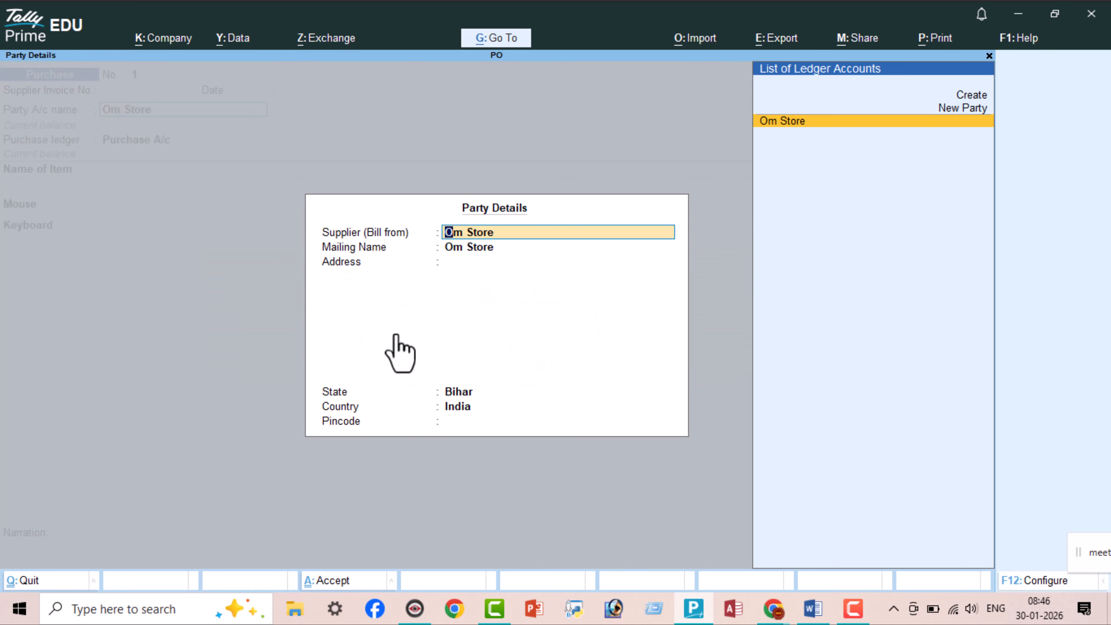
{"action": "key", "text": "ctrl+a"}
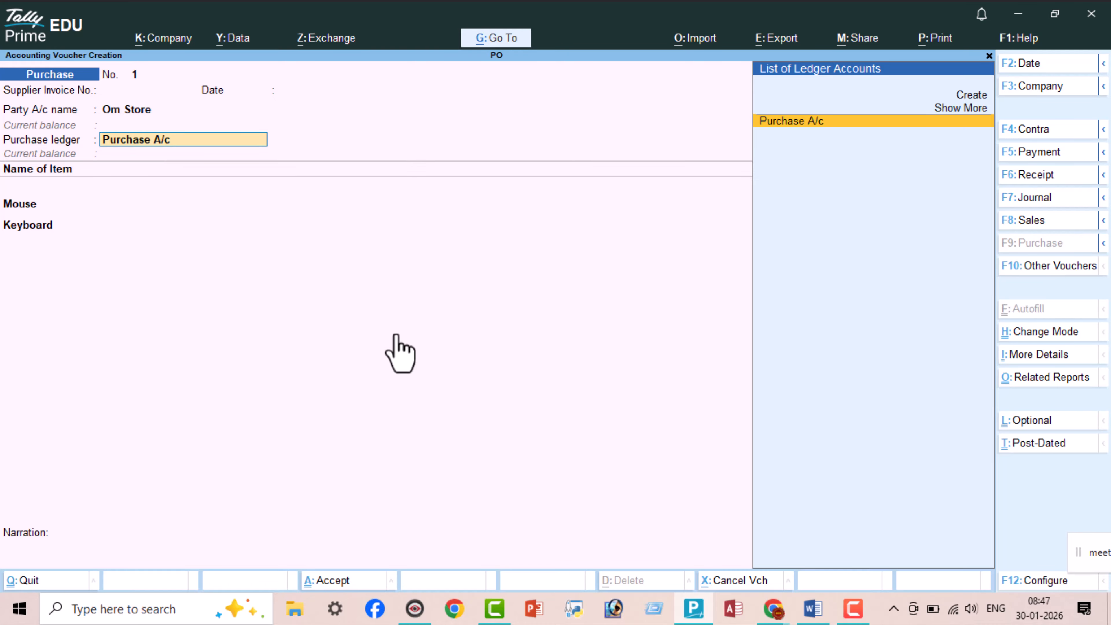
Step: Keep Purchase A/c as the purchase ledger and save the Purchase voucher with the Mouse and Keyboard items, then quit voucher creation
{"action": "key", "text": "Return"}
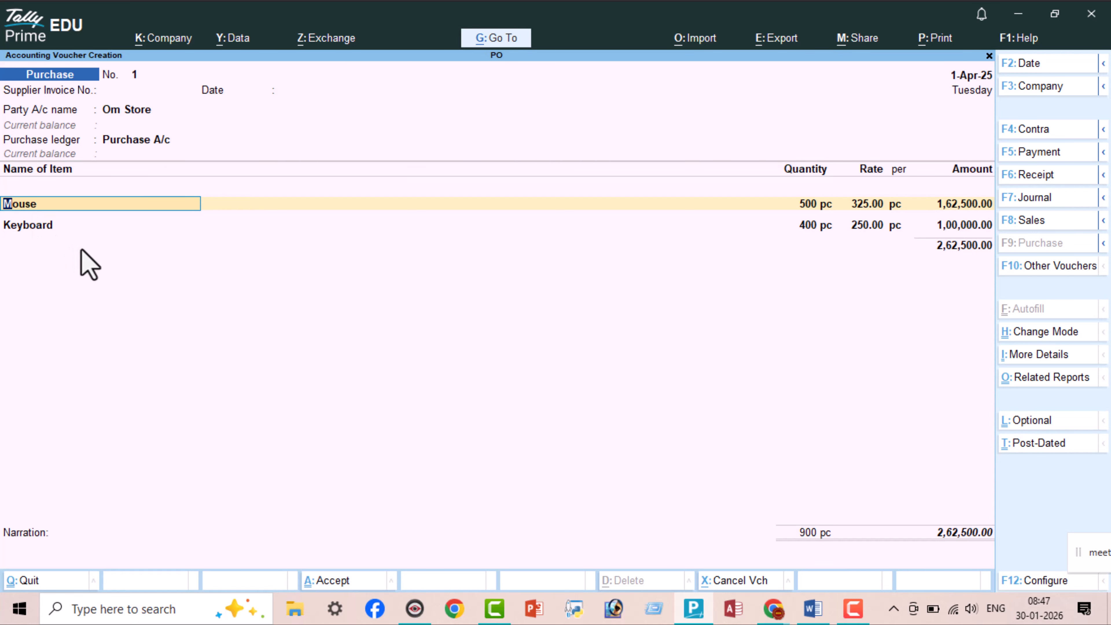
{"action": "key", "text": "ctrl"}
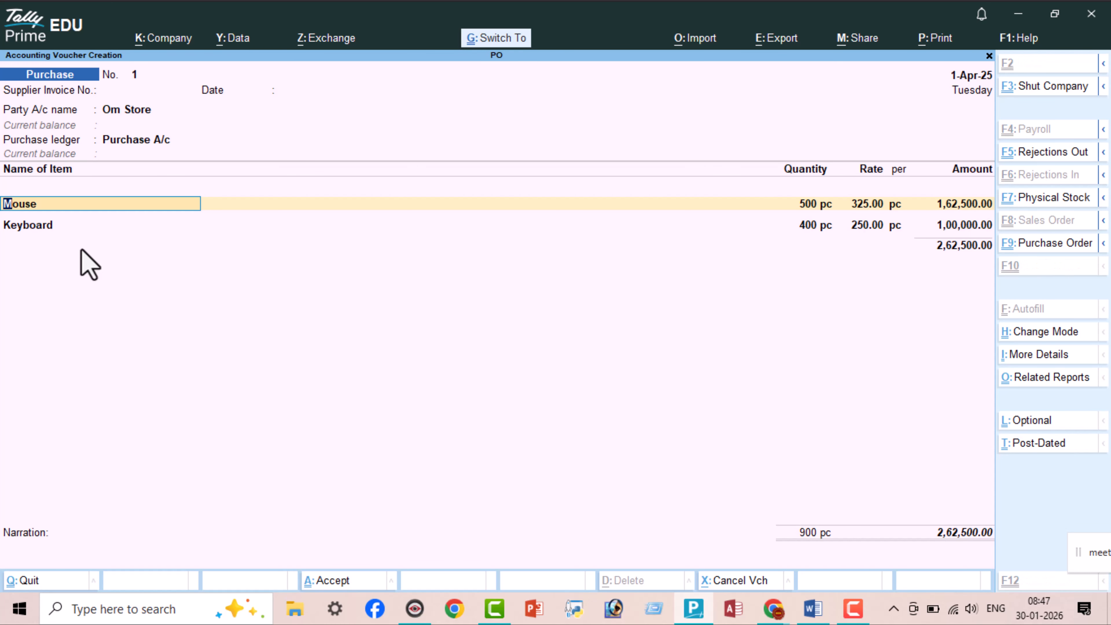
{"action": "key", "text": "ctrl+a"}
{"action": "key", "text": "Escape"}
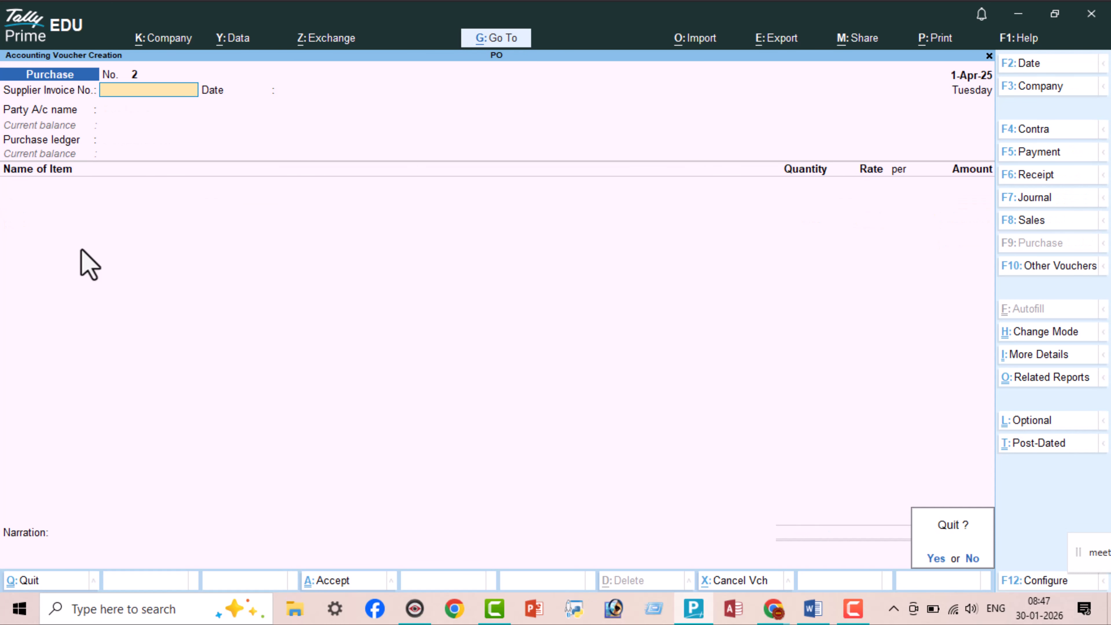
{"action": "key", "text": "y"}
Step: Open the Stock Summary and check which voucher is recorded for Keyboard in April
{"action": "key", "text": "Down"}
{"action": "key", "text": "Down"}
{"action": "key", "text": "Down"}
{"action": "key", "text": "Down"}
{"action": "key", "text": "Down"}
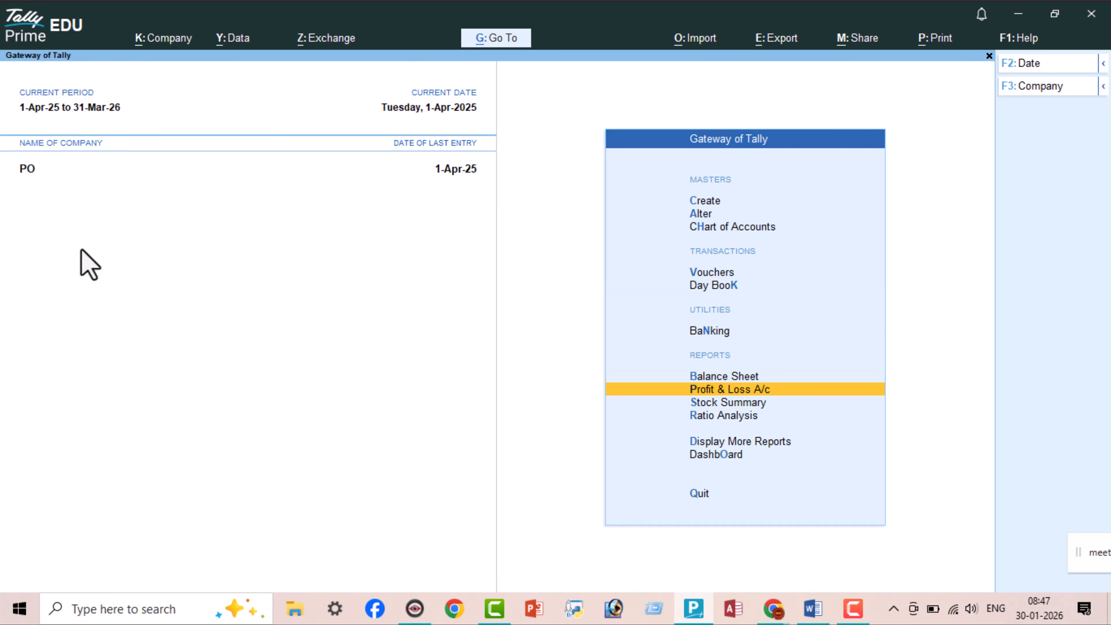
{"action": "key", "text": "Return"}
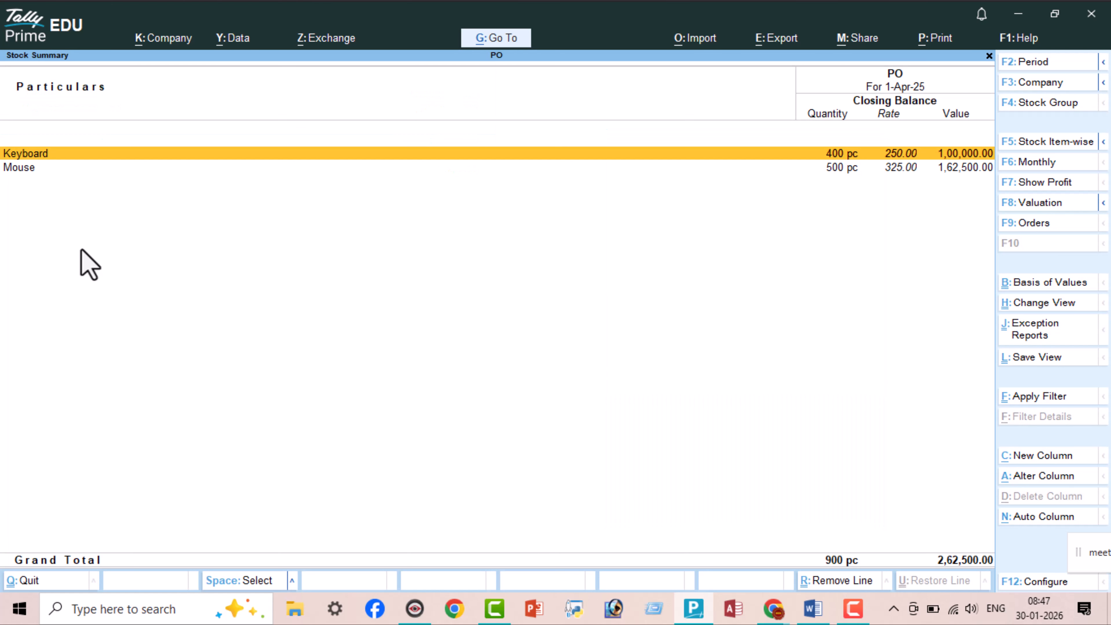
{"action": "key", "text": "Return"}
{"action": "key", "text": "Return"}
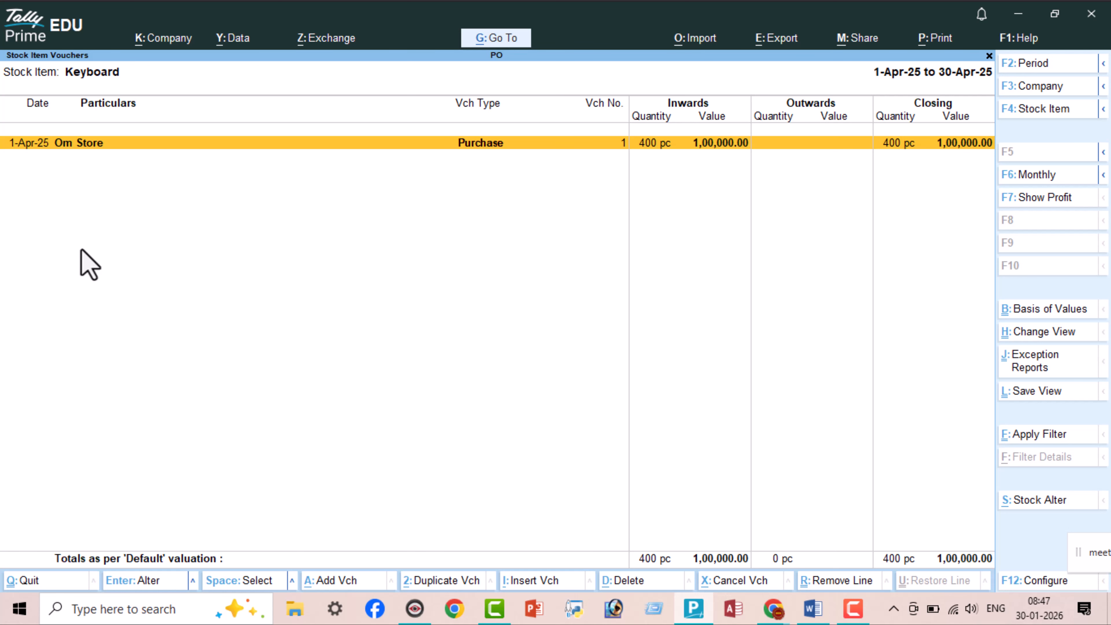
{"action": "key", "text": "Escape"}
{"action": "key", "text": "Escape"}
{"action": "key", "text": "Escape"}
Step: Check in the Balance Sheet which party is listed in Sundry Creditors under Current Liabilities
{"action": "key", "text": "Up"}
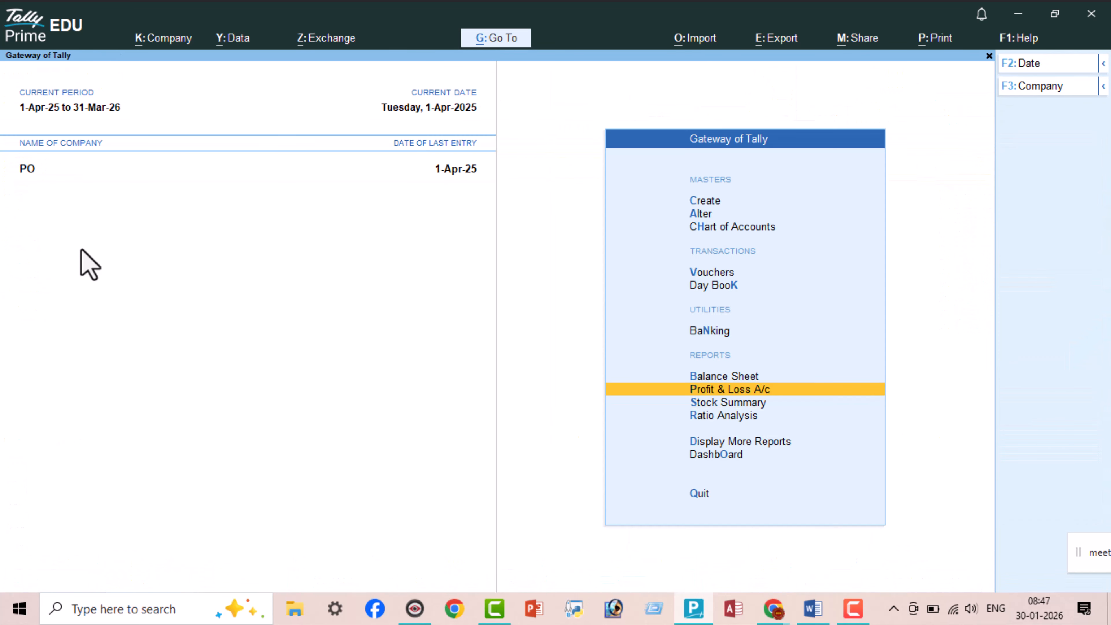
{"action": "key", "text": "Up"}
{"action": "key", "text": "Return"}
{"action": "key", "text": "Down"}
{"action": "key", "text": "Down"}
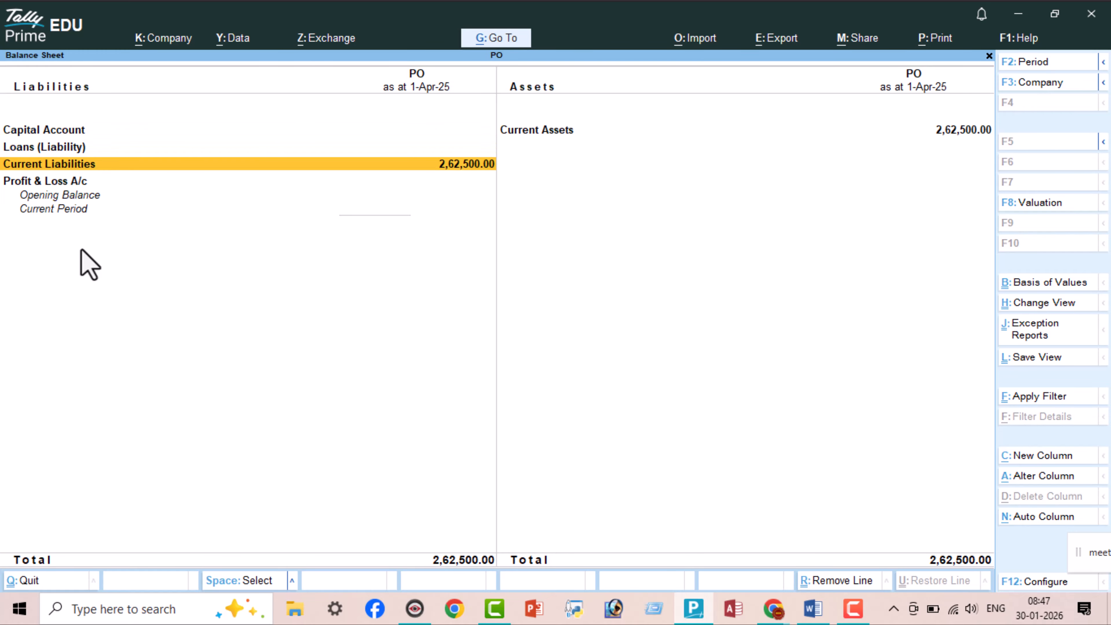
{"action": "key", "text": "Return"}
{"action": "key", "text": "Return"}
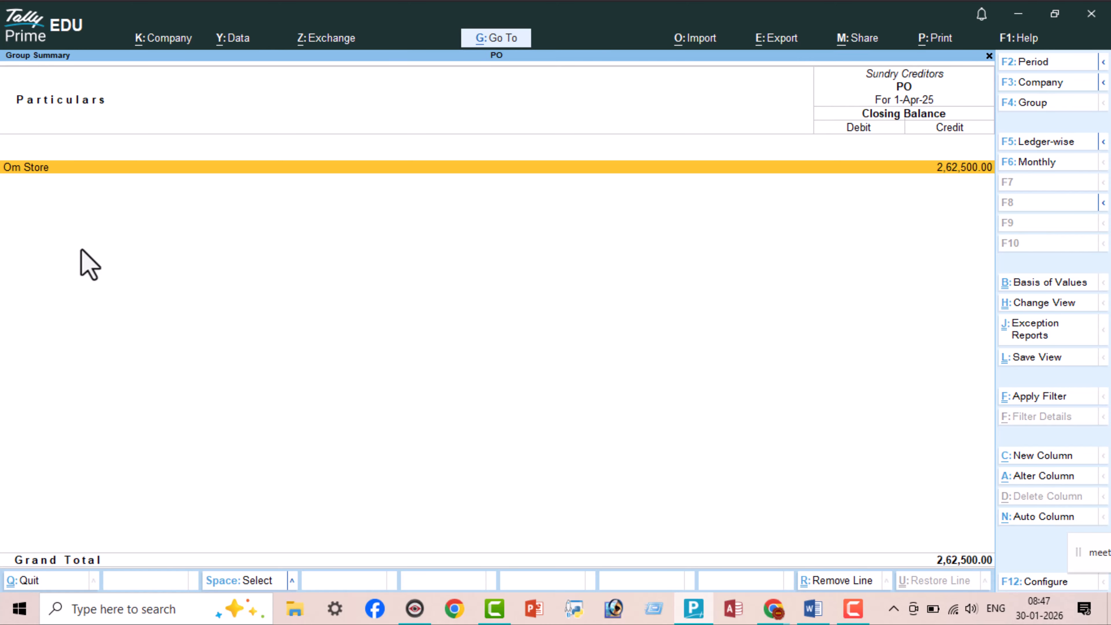
{"action": "key", "text": "Escape"}
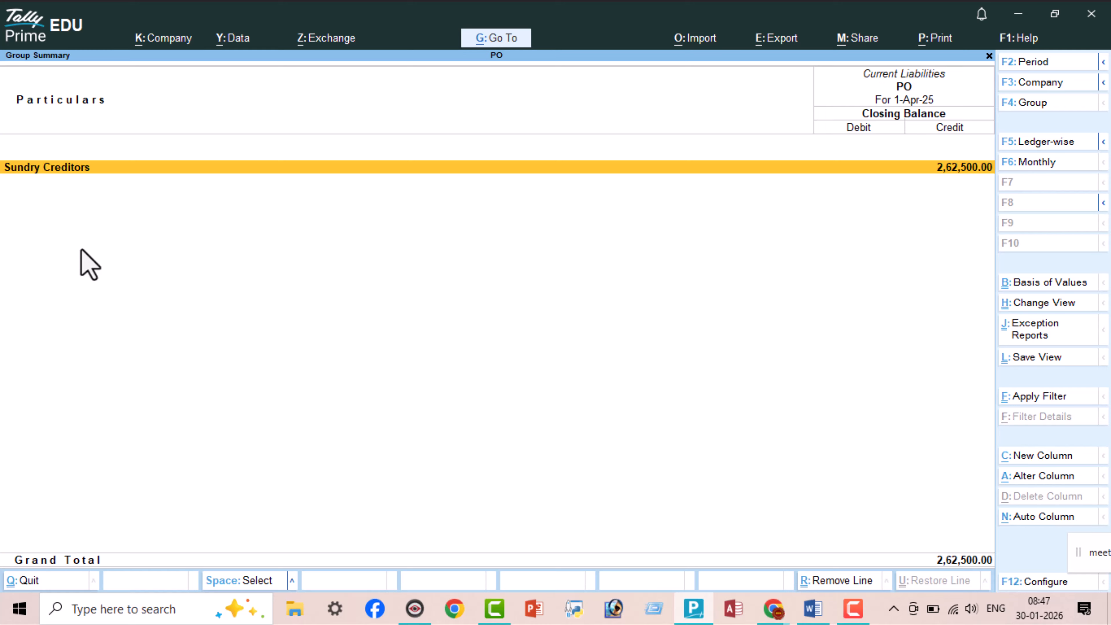
{"action": "key", "text": "Escape"}
{"action": "key", "text": "Escape"}
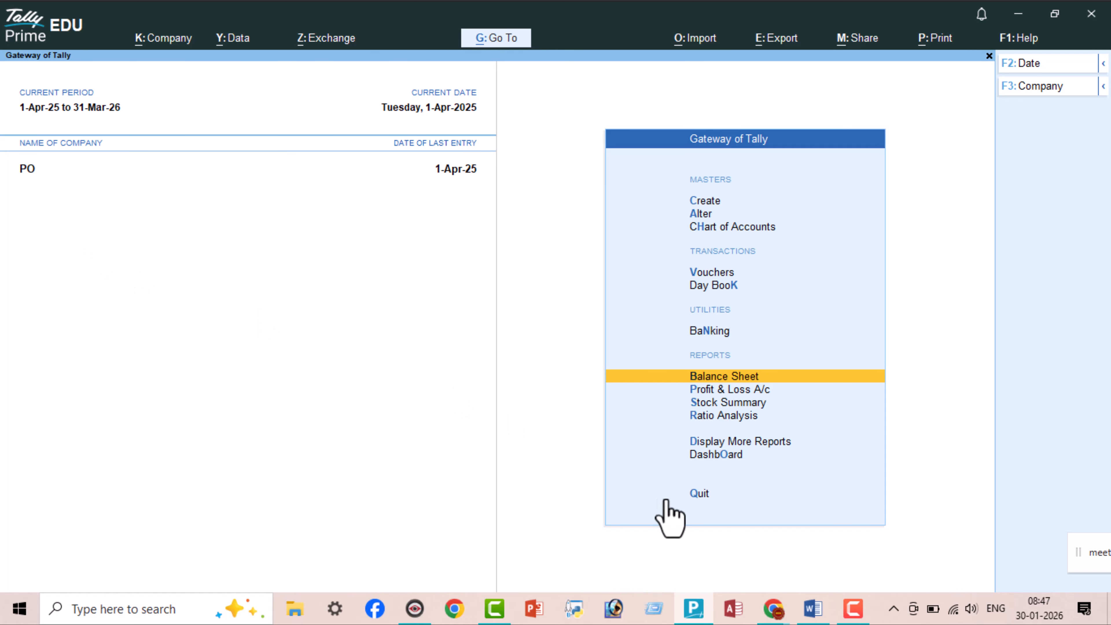
Step: Switch to the Word document and duplicate the full purchase flow in a new paragraph beneath the original, above the sale flow
{"action": "left_click", "coordinate": [812, 607]}
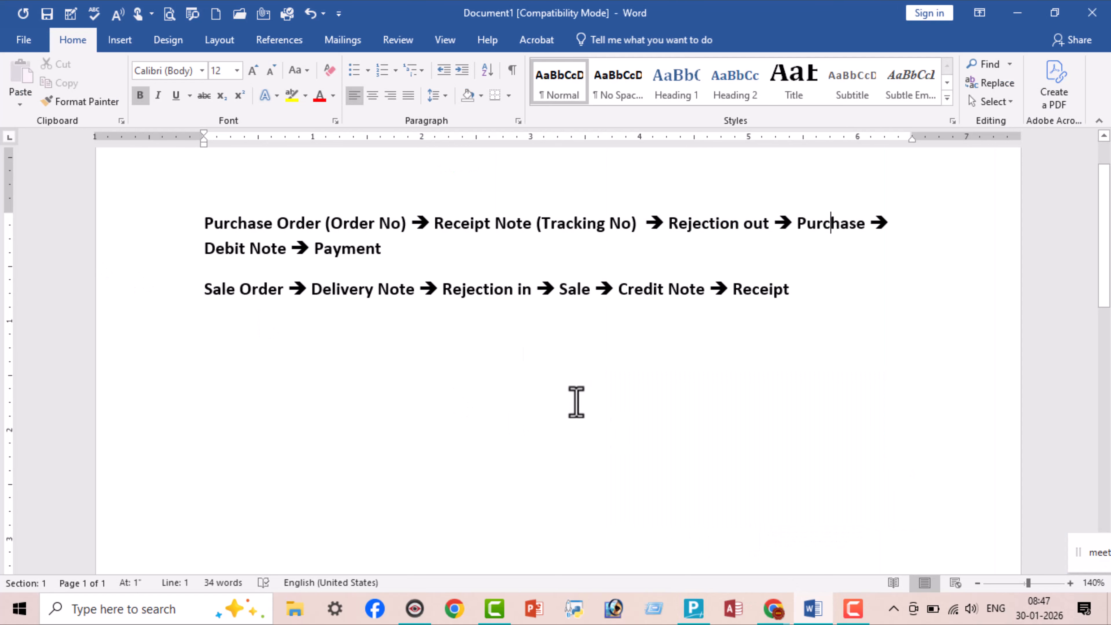
{"action": "left_click", "coordinate": [468, 248]}
{"action": "key", "text": "Return"}
{"action": "key", "text": "Return"}
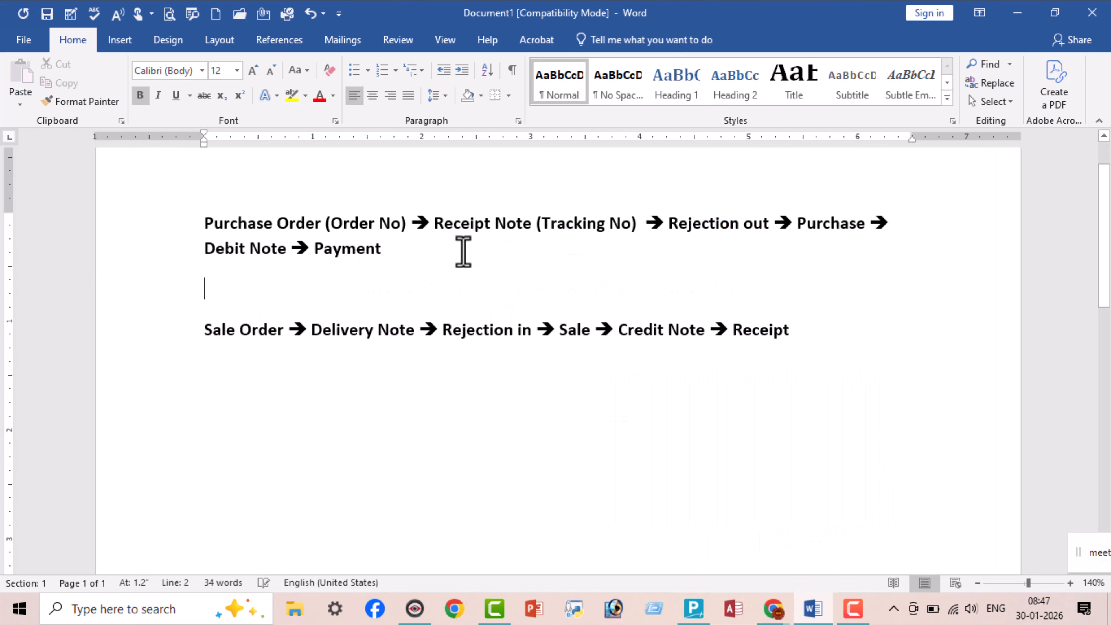
{"action": "left_click_drag", "start_coordinate": [198, 223], "coordinate": [390, 265]}
{"action": "key", "text": "ctrl+c"}
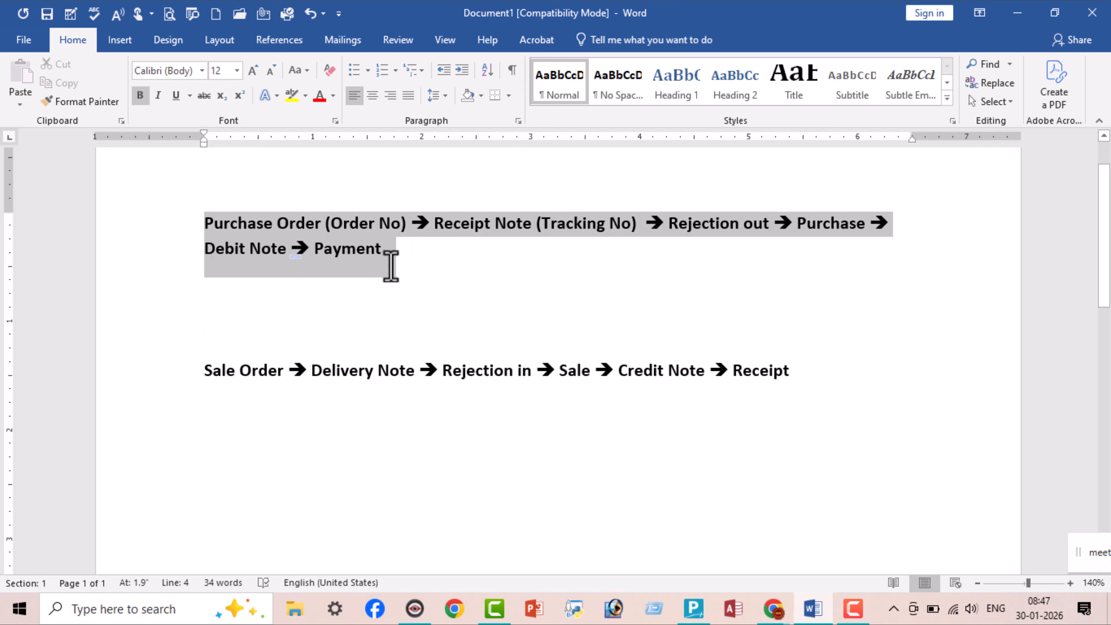
{"action": "left_click", "coordinate": [374, 282]}
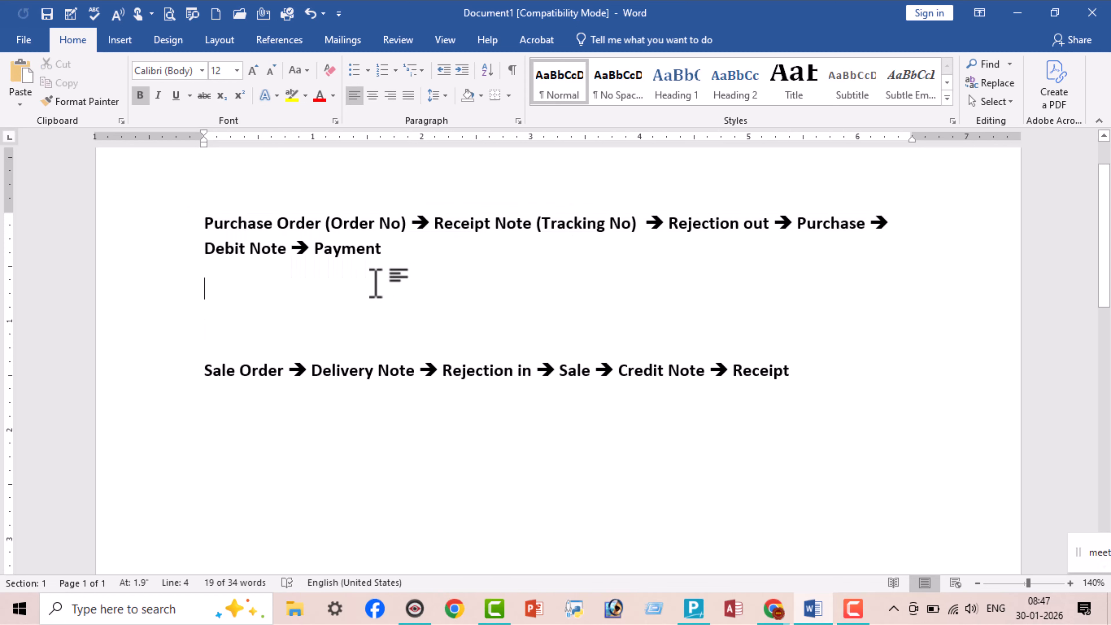
{"action": "key", "text": "ctrl+v"}
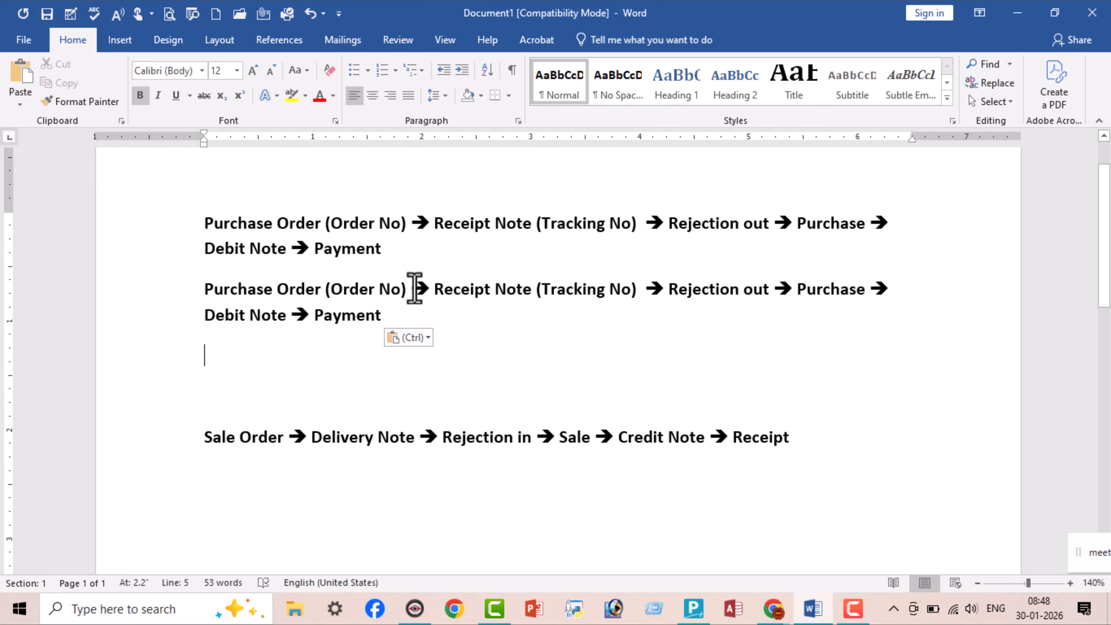
Step: Shorten the copied flow to Purchase Order (Order No) ➔ Purchase ➔ Debit Note ➔ Payment by removing Receipt Note and Rejection out
{"action": "left_click_drag", "start_coordinate": [413, 288], "coordinate": [792, 284]}
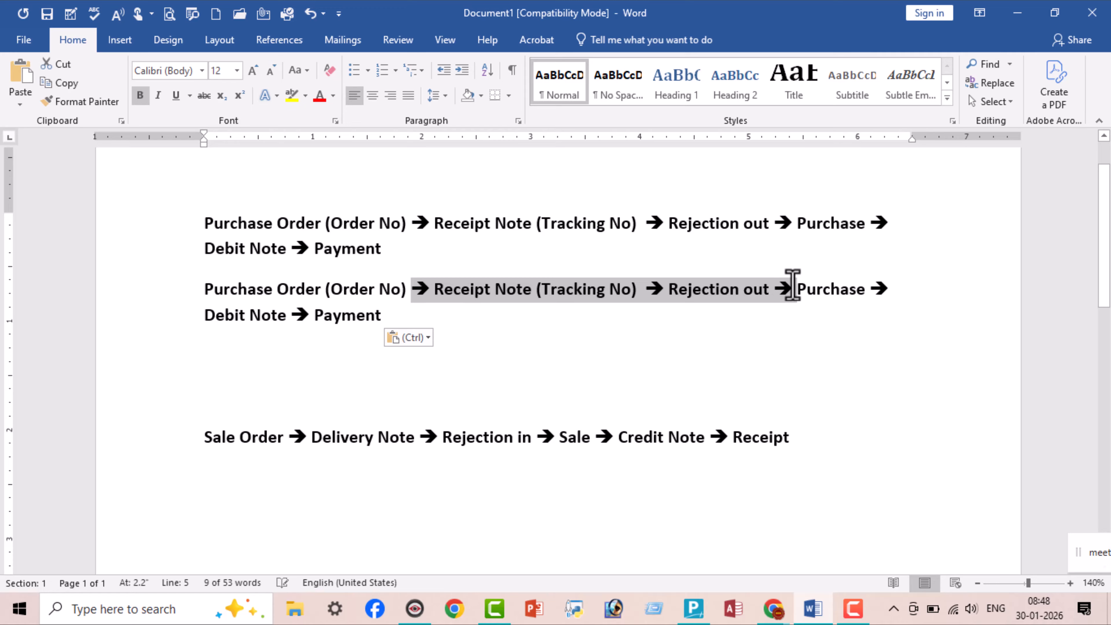
{"action": "key", "text": "Delete"}
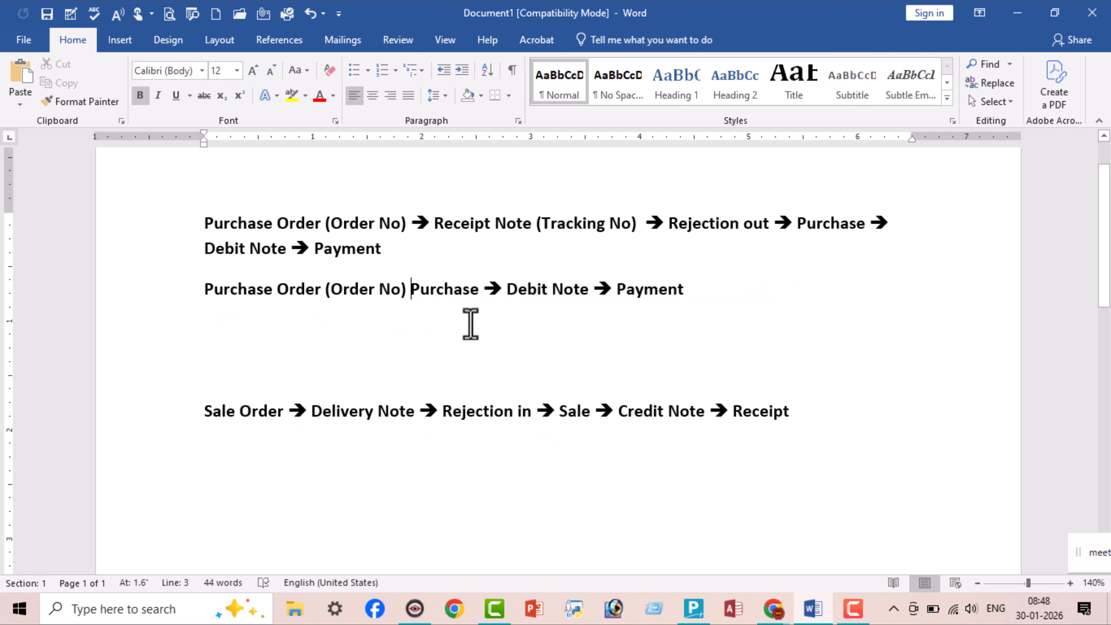
{"action": "type", "text": "==>"}
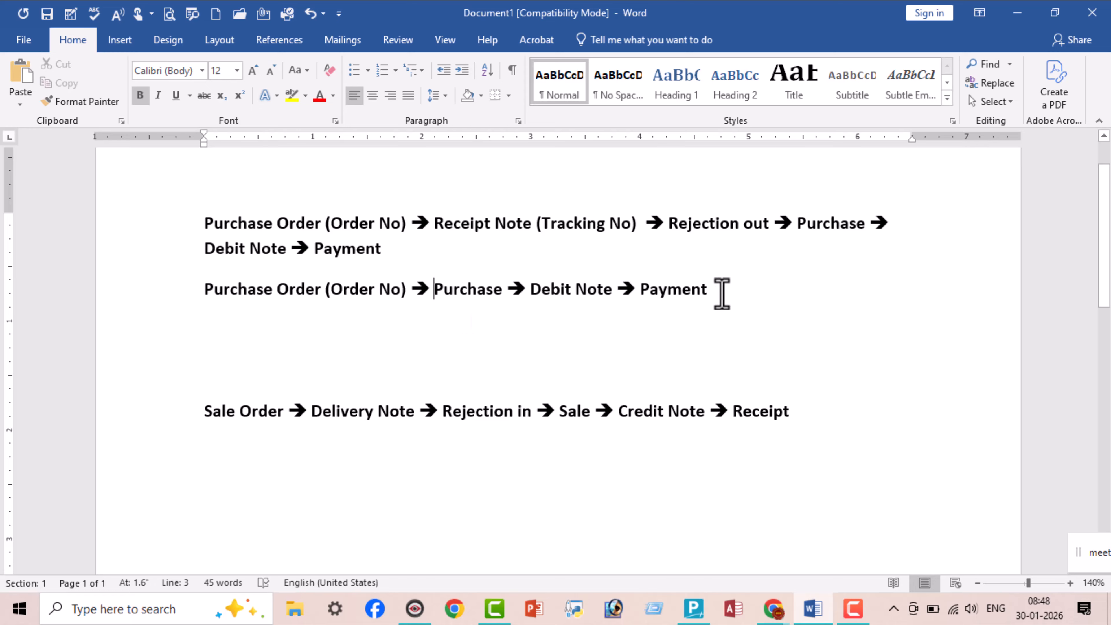
{"action": "left_click", "coordinate": [721, 293]}
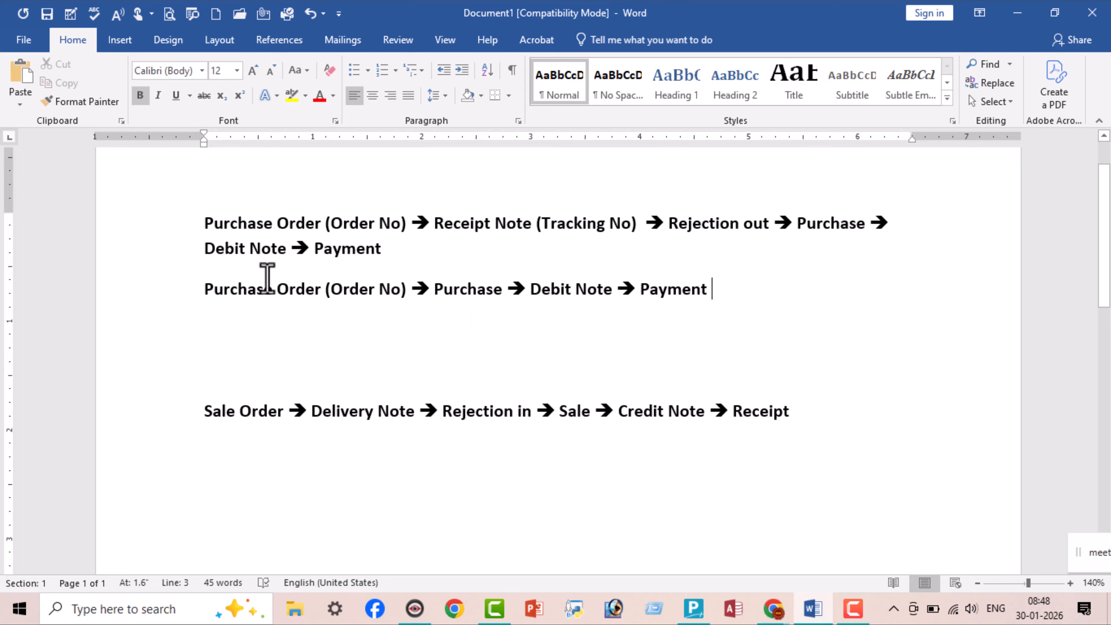
Step: Insert another copy of the full purchase flow above the shortened one and delete Rejection out from it
{"action": "left_click", "coordinate": [207, 288]}
{"action": "key", "text": "Return"}
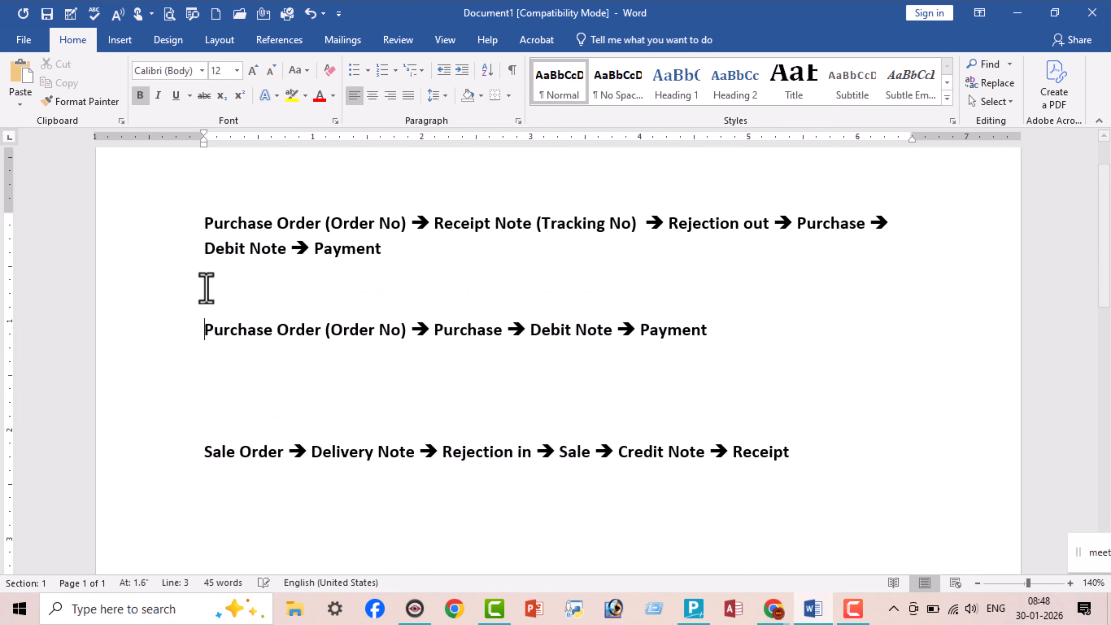
{"action": "type", "text": "➔ Receipt Note (Tracking No)  ➔ Rejection out ➔"}
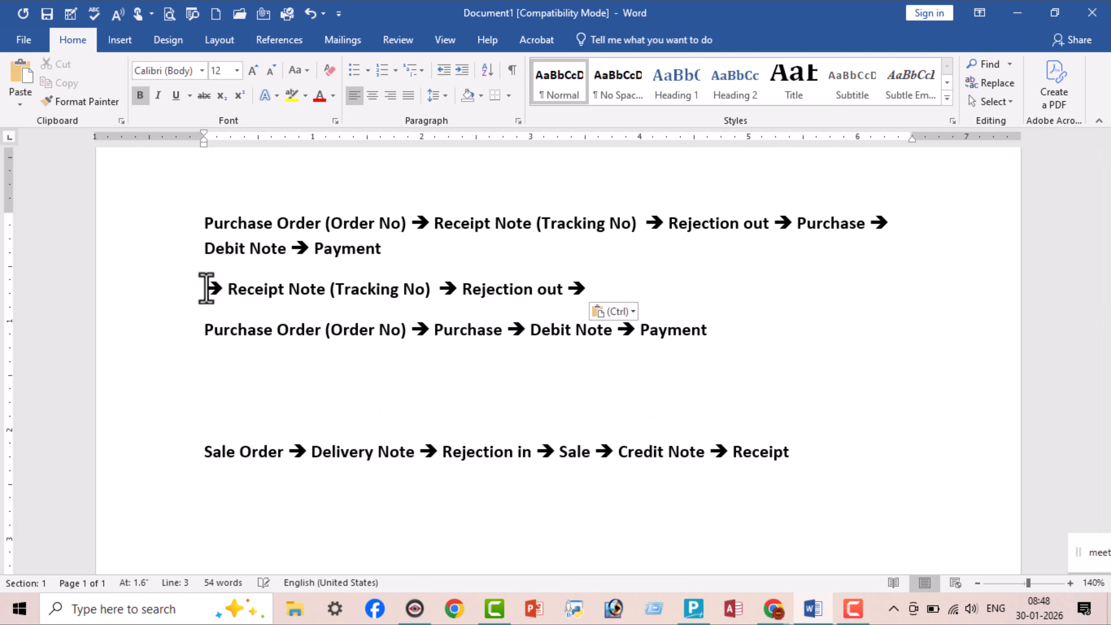
{"action": "key", "text": "ctrl+z"}
{"action": "left_click_drag", "start_coordinate": [177, 221], "coordinate": [225, 266]}
{"action": "key", "text": "ctrl+c"}
{"action": "left_click", "coordinate": [210, 298]}
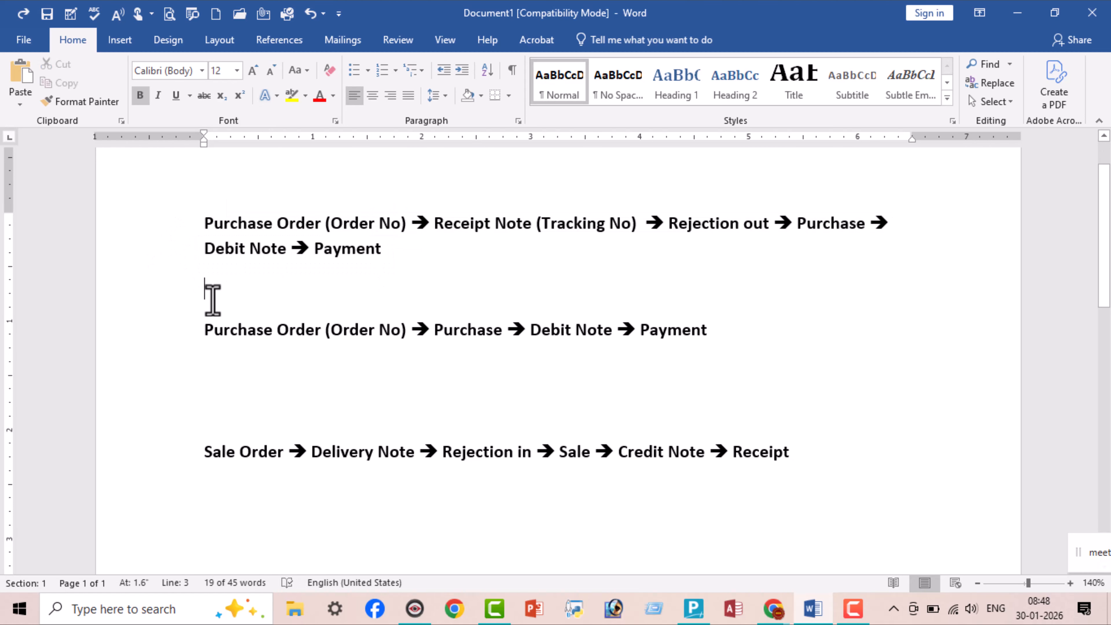
{"action": "key", "text": "ctrl+v"}
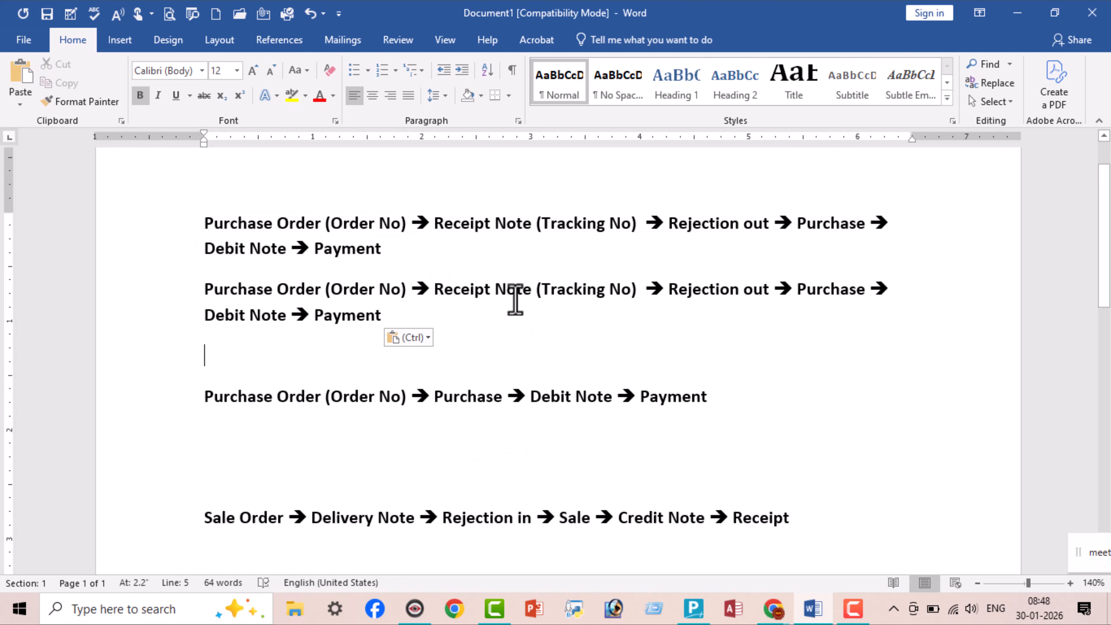
{"action": "left_click_drag", "start_coordinate": [644, 288], "coordinate": [768, 290]}
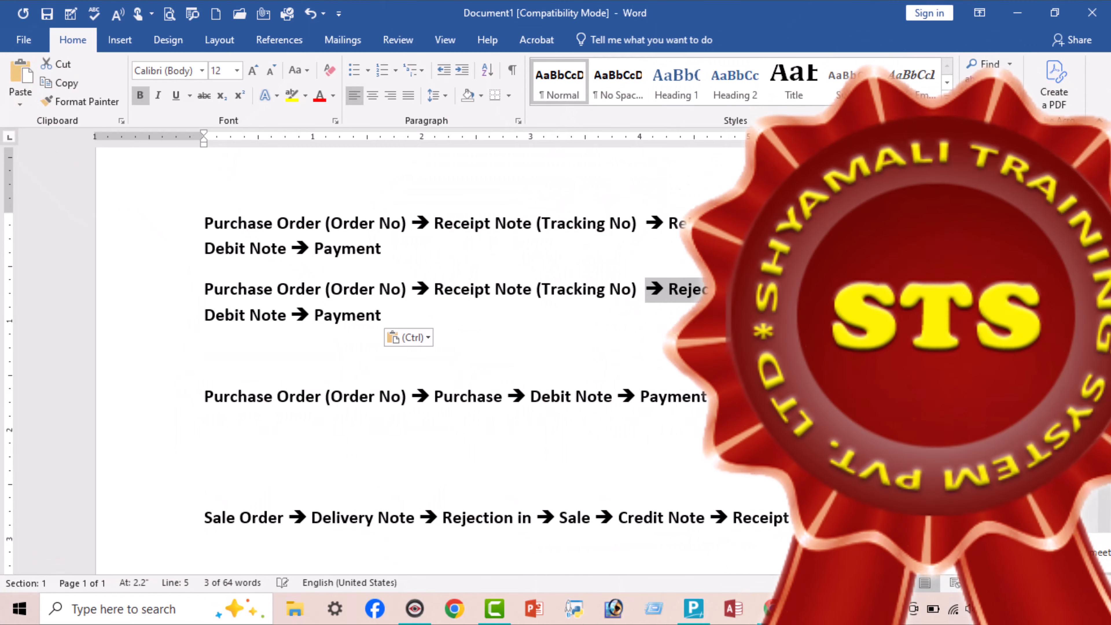
{"action": "key", "text": "Delete"}
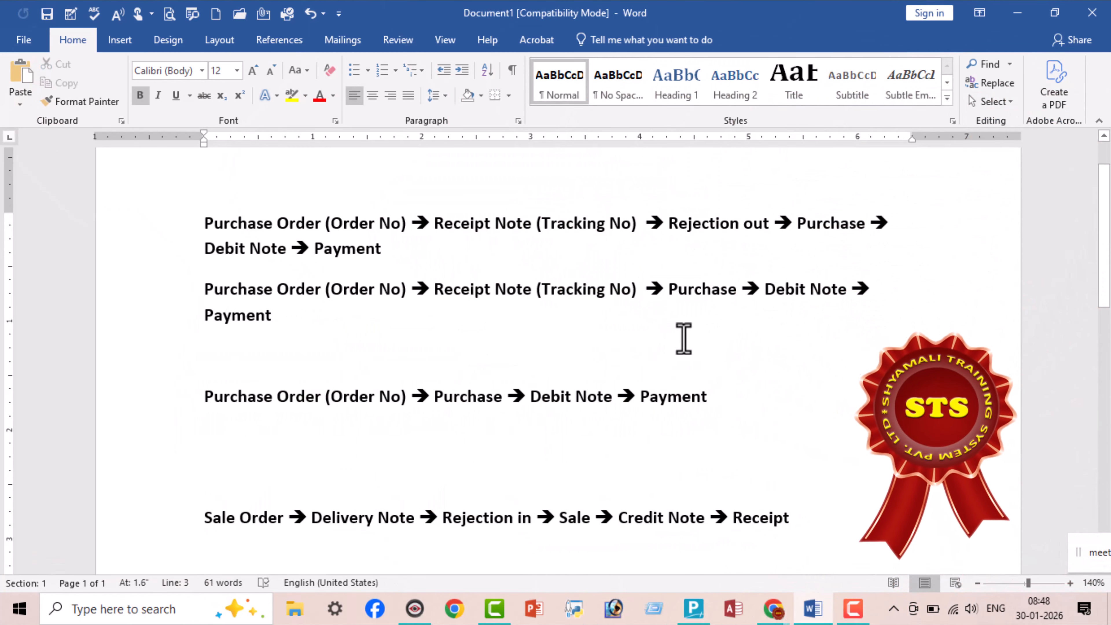
Step: Number the three purchase flow lines 1, 2 and 3 as a numbered list
{"action": "left_click", "coordinate": [204, 218]}
{"action": "type", "text": "1."}
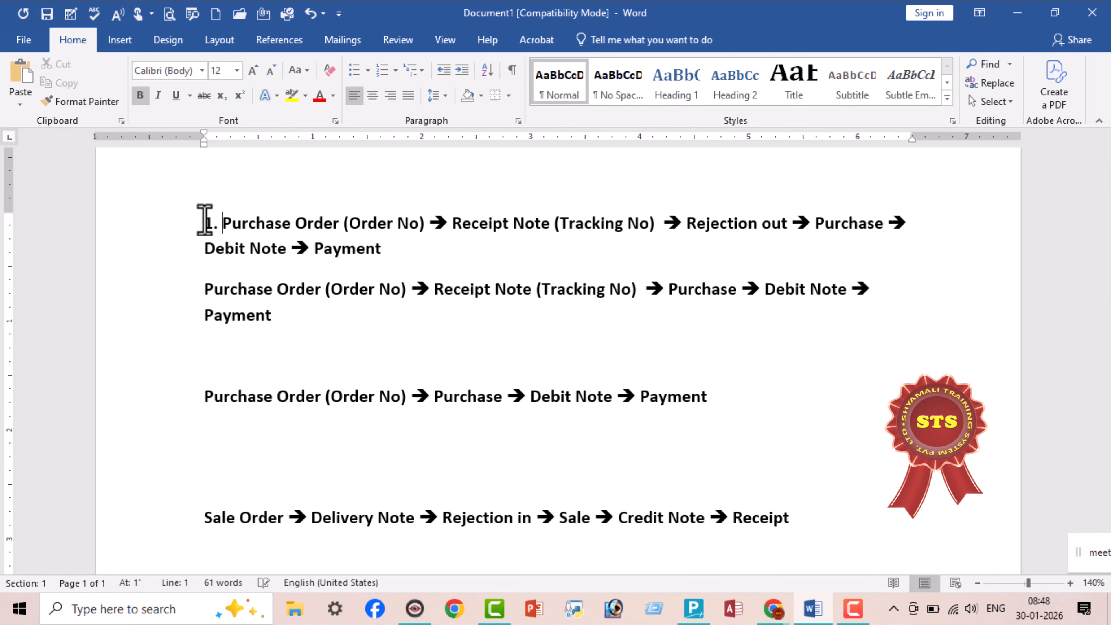
{"action": "left_click", "coordinate": [205, 288]}
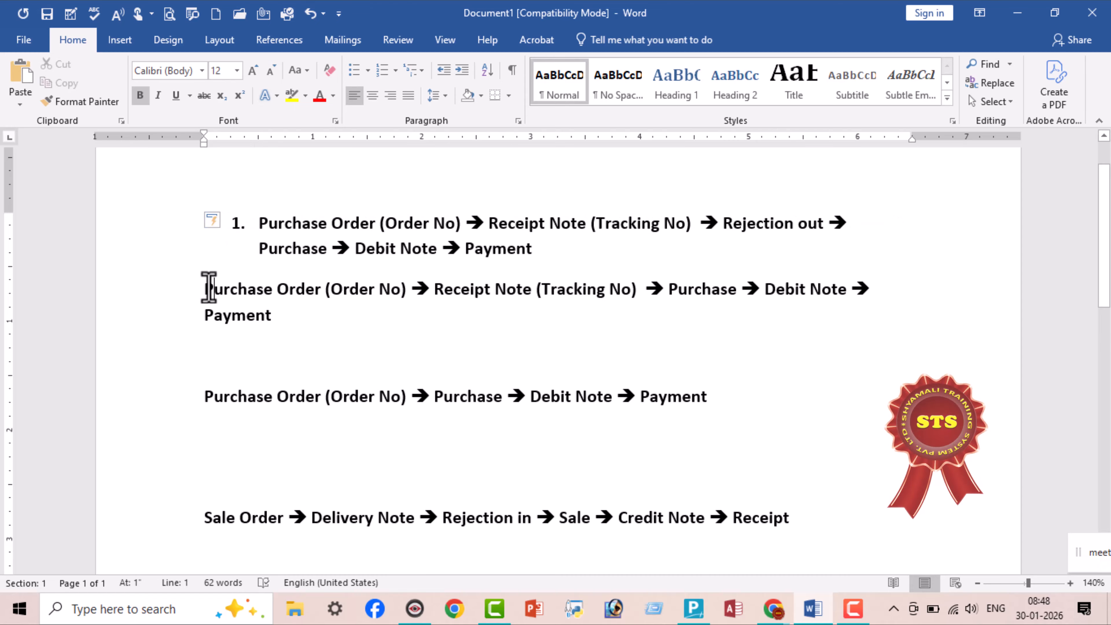
{"action": "type", "text": "2."}
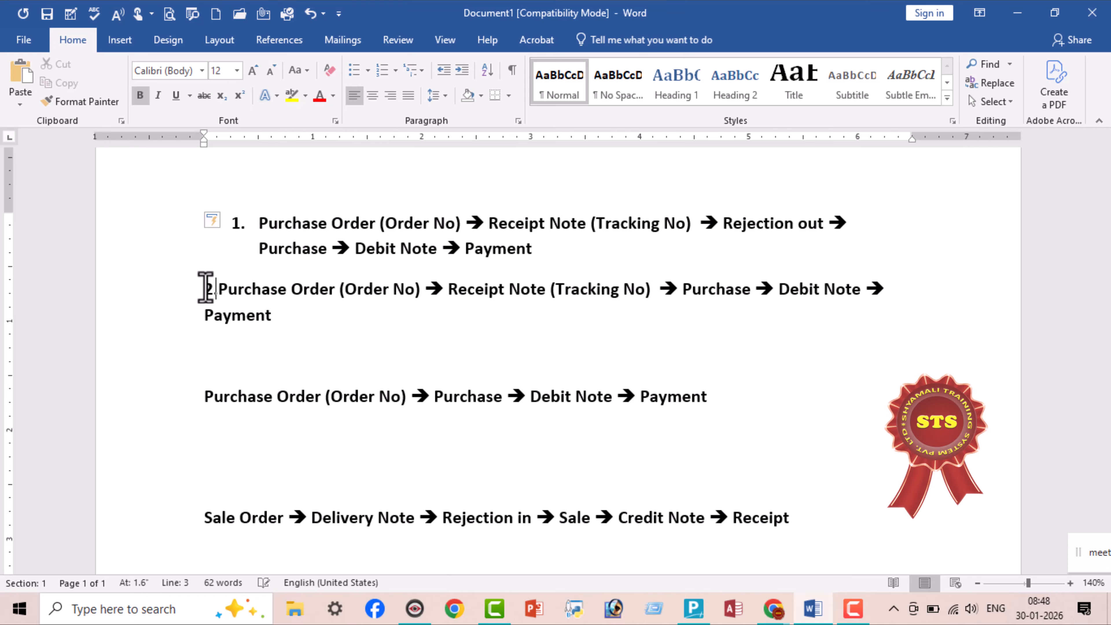
{"action": "left_click", "coordinate": [201, 379]}
{"action": "type", "text": "3."}
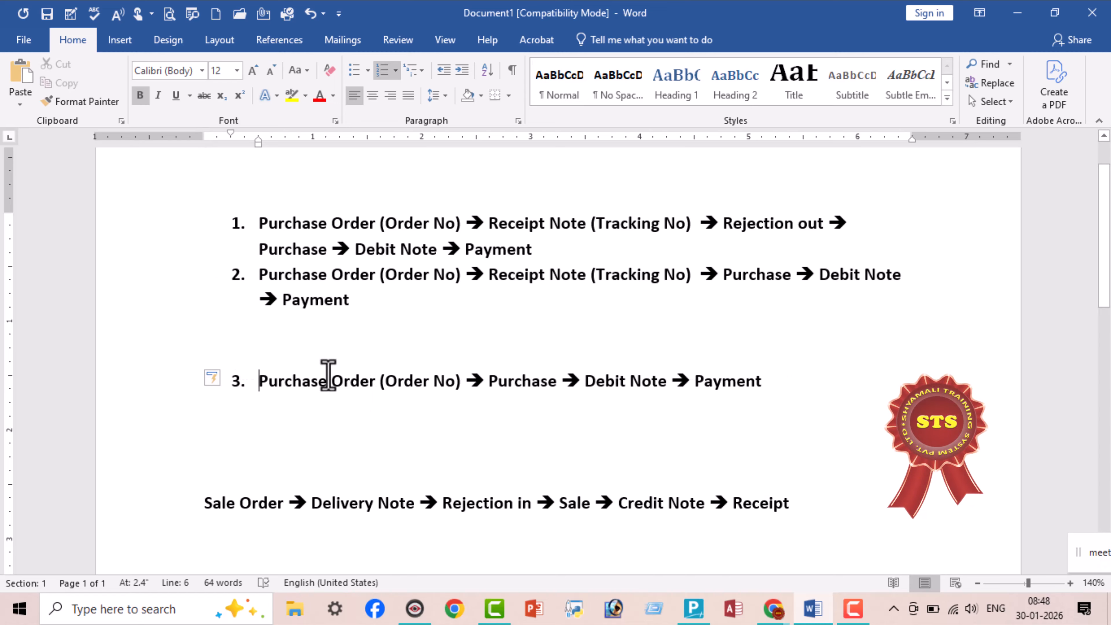
Step: Remove the blank lines between the second and third purchase flows in the numbered list
{"action": "left_click", "coordinate": [242, 333]}
{"action": "left_click", "coordinate": [370, 316]}
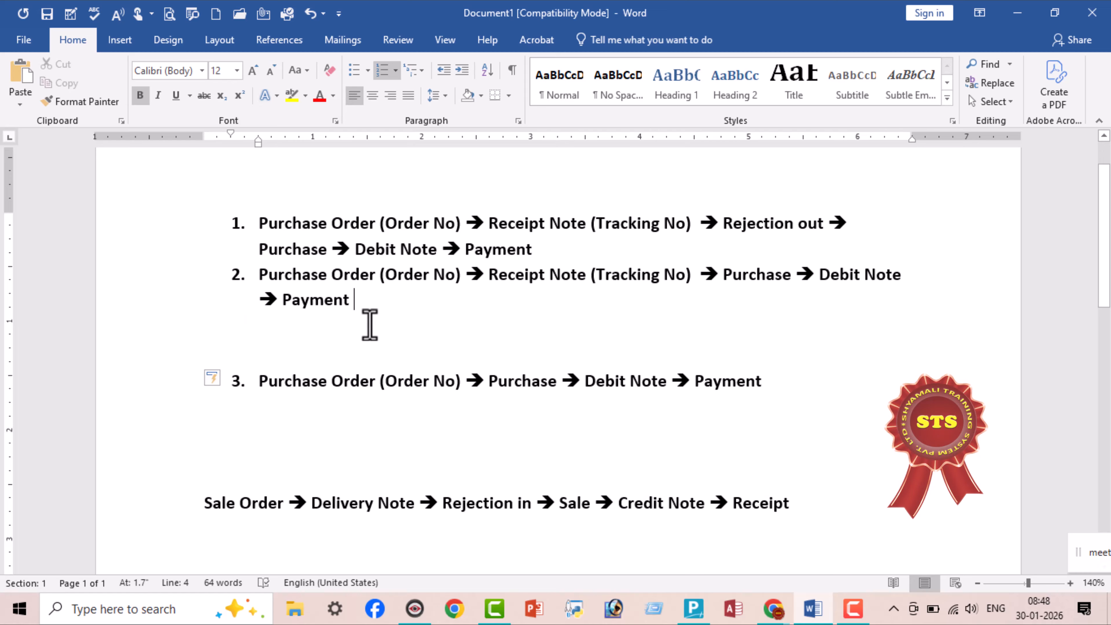
{"action": "key", "text": "Delete"}
{"action": "key", "text": "Delete"}
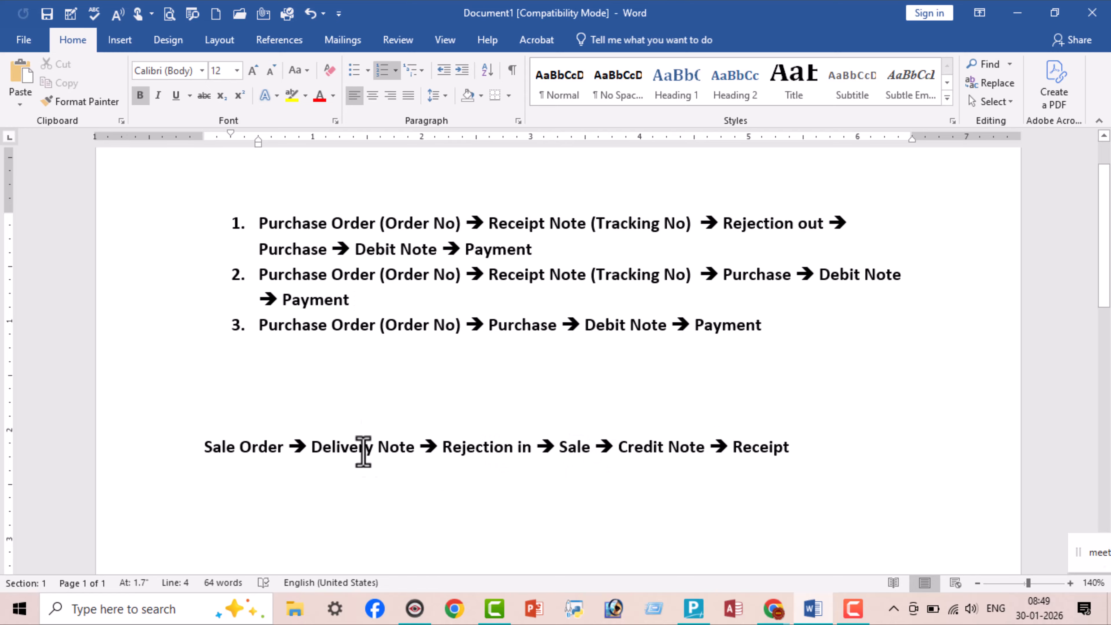
{"action": "left_click", "coordinate": [316, 387]}
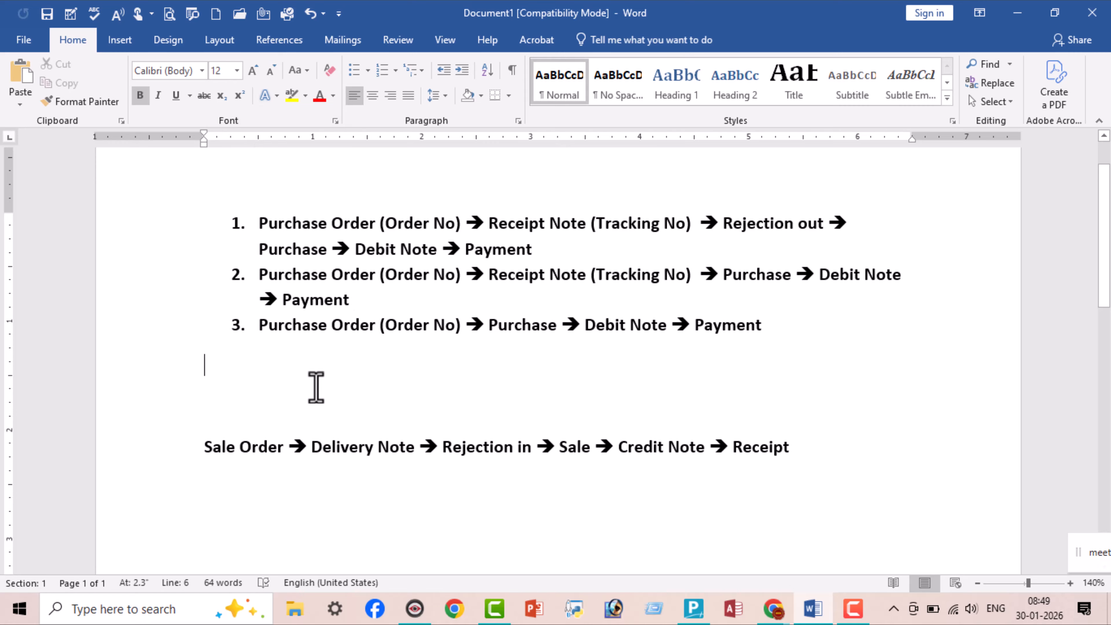